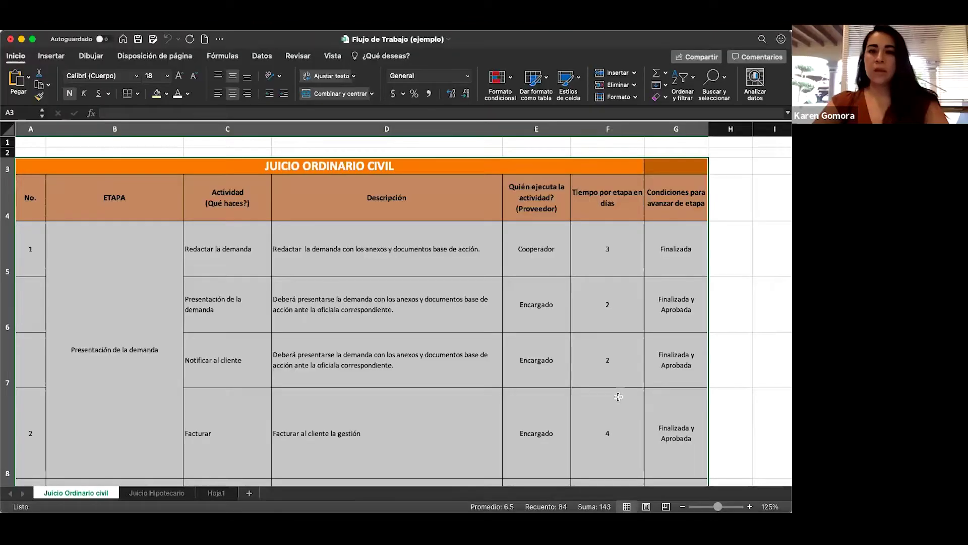
Clear the selection across the Excel stage table and scroll through it.
left_click(89, 168)
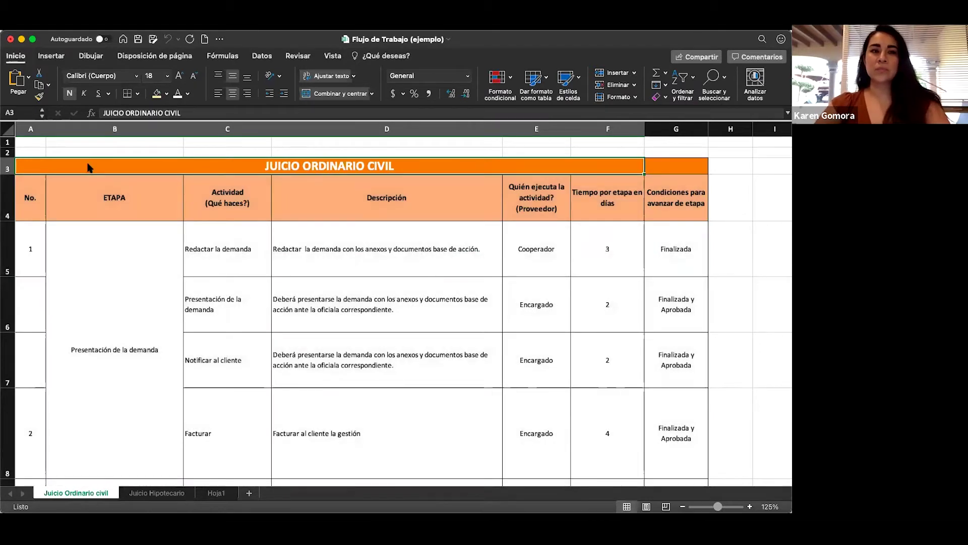
scroll(151, 234, "down", 1)
scroll(153, 235, "up", 1)
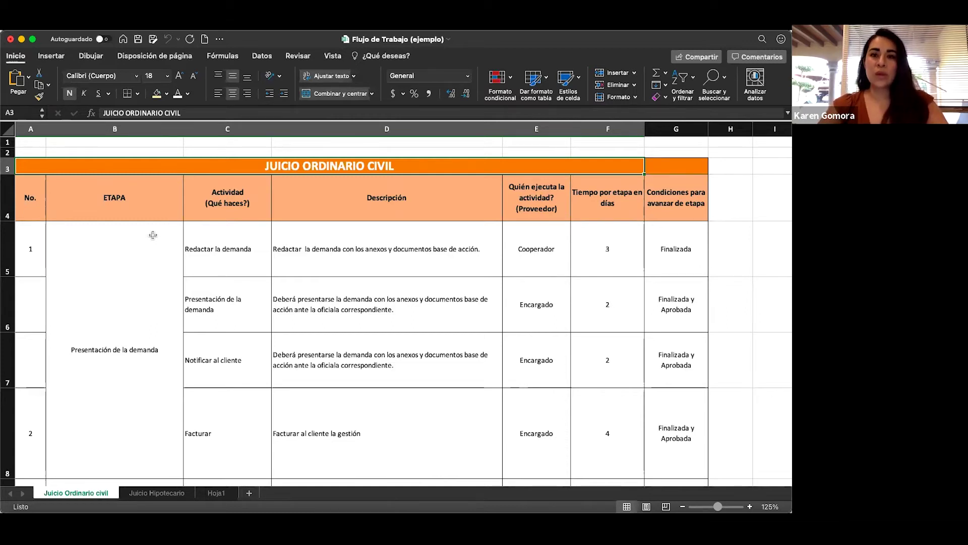
scroll(137, 300, "down", 2)
scroll(137, 300, "up", 1)
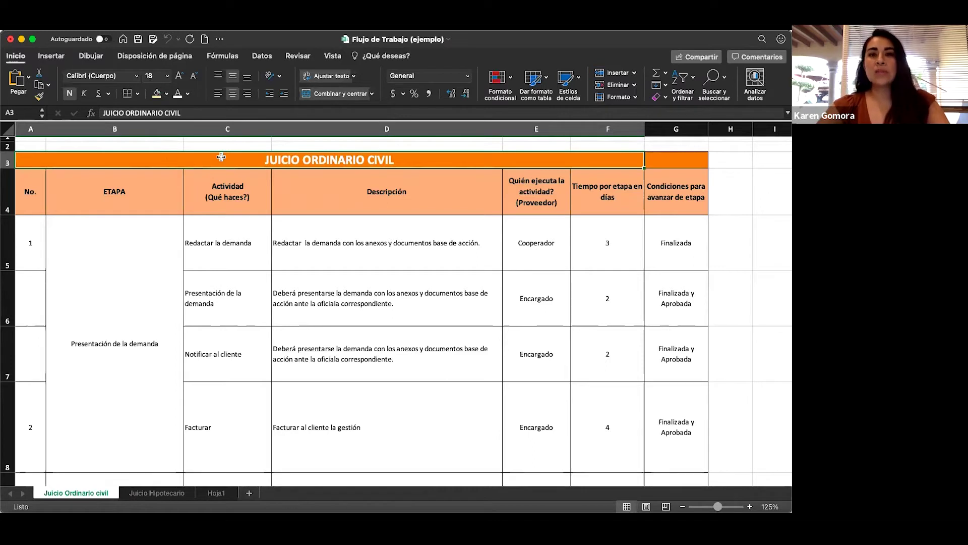
Step through the ETAPA column's stages, from Presentación de la demanda down to Apelación.
left_click(97, 172)
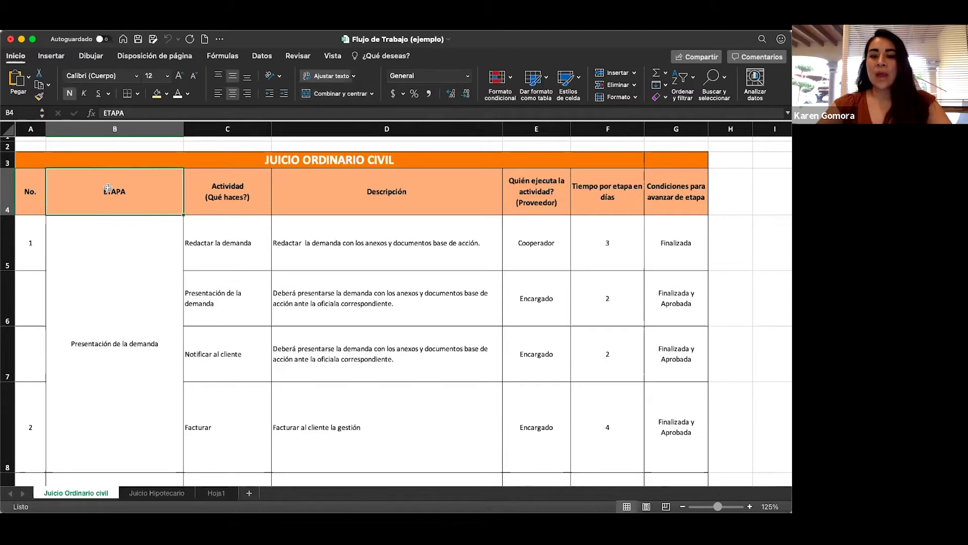
key("Down")
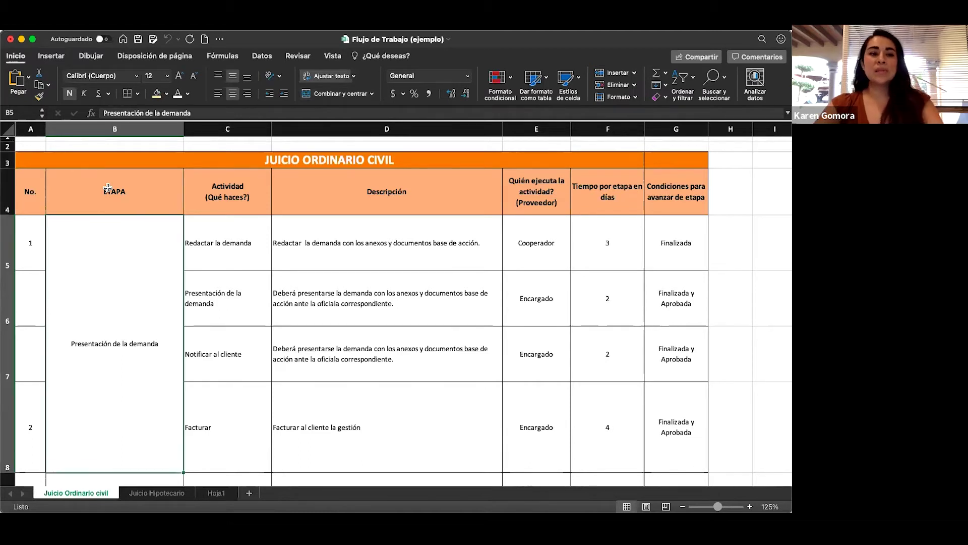
key("Down")
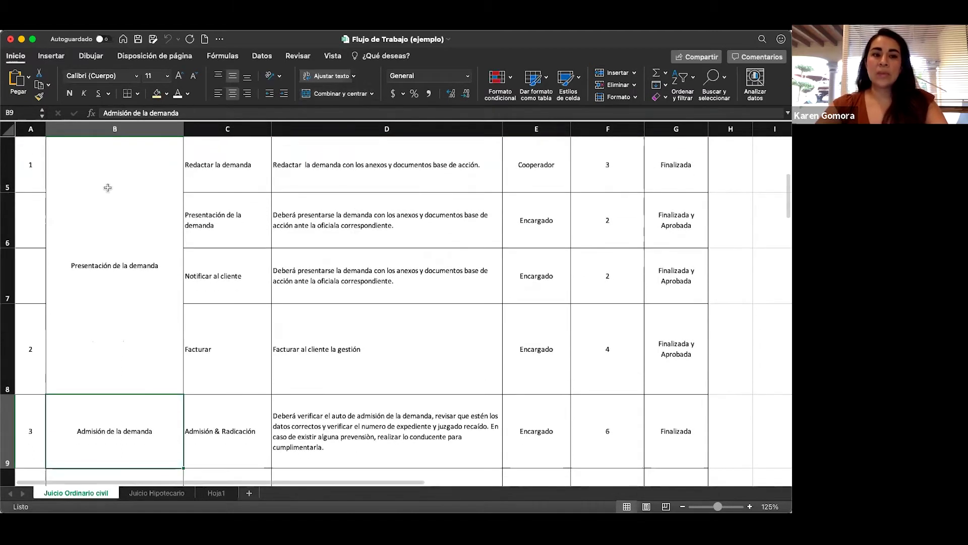
key("Down")
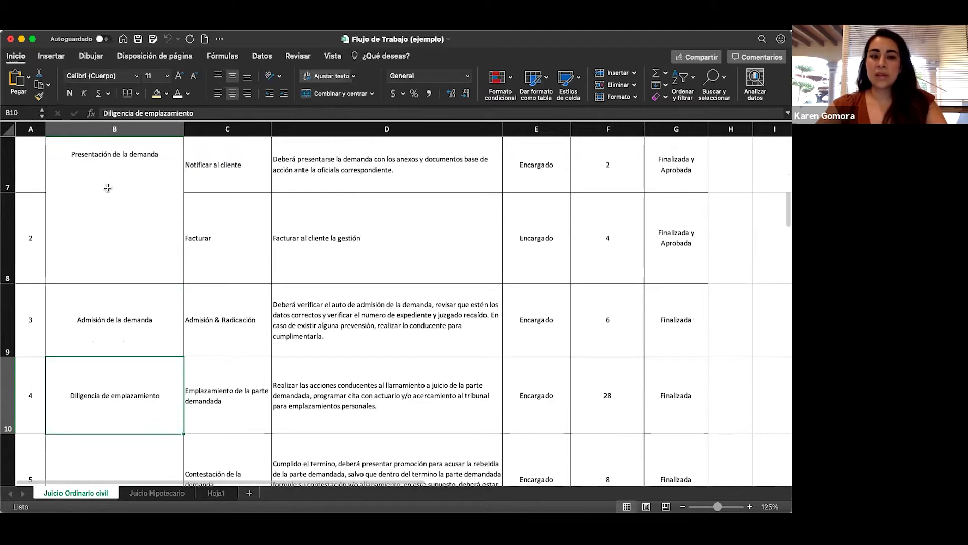
key("Down")
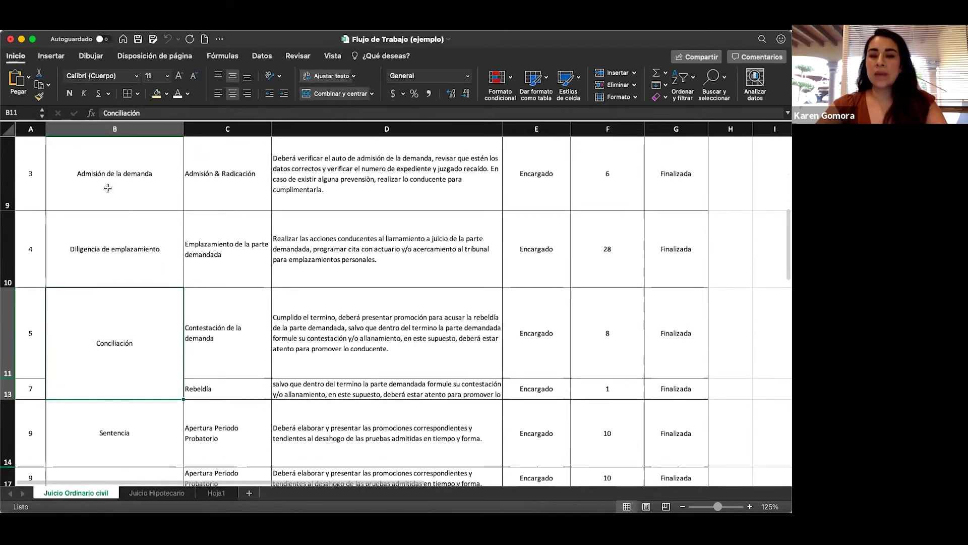
key("Down")
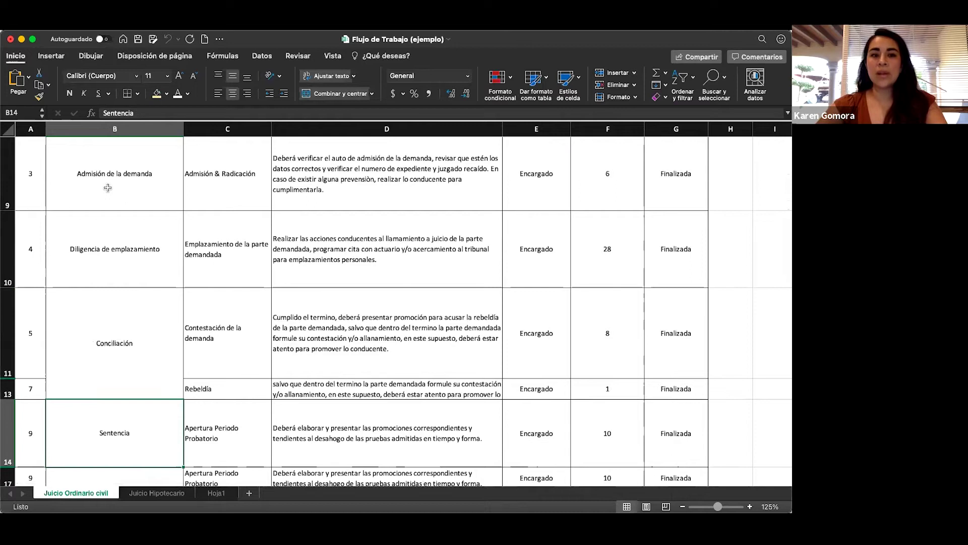
key("Down")
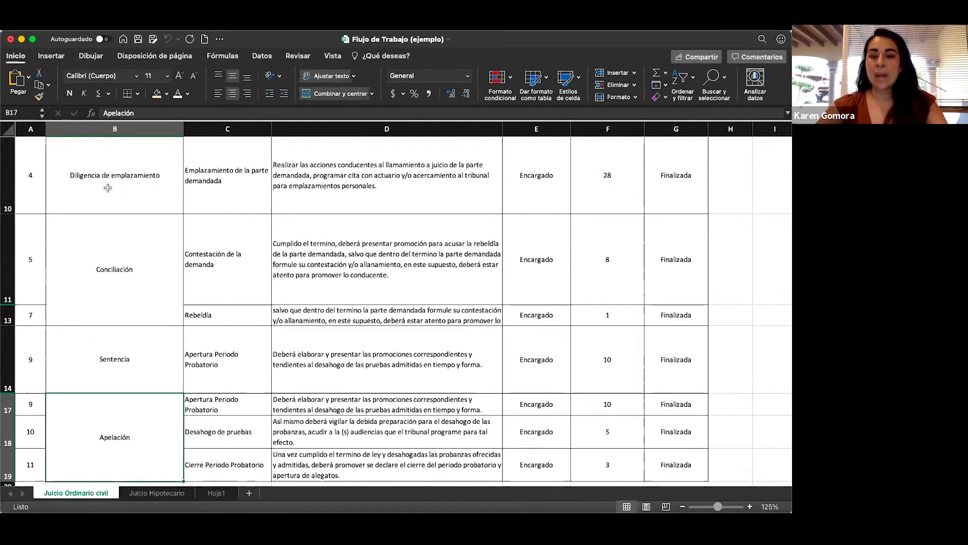
key("Up")
key("Up")
key("Up")
key("Up")
key("Up")
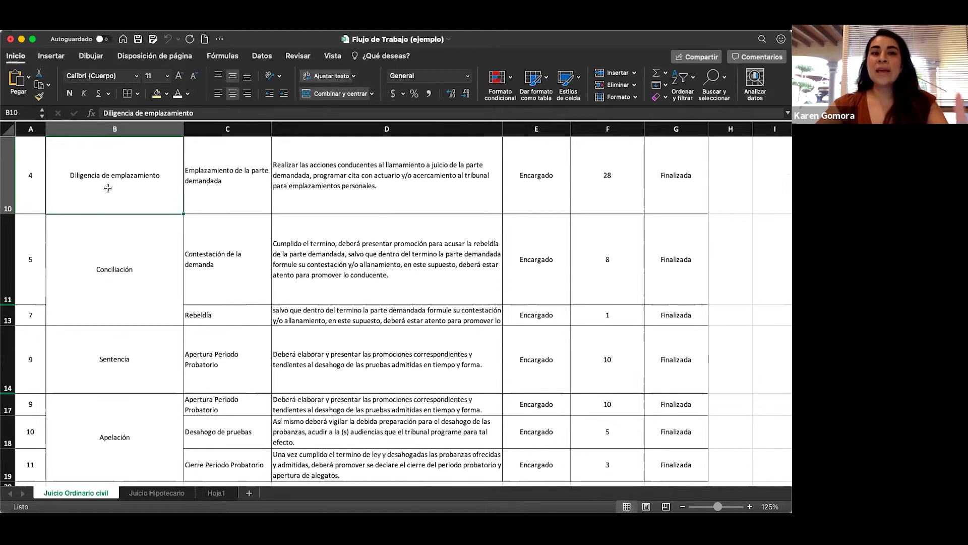
key("Up")
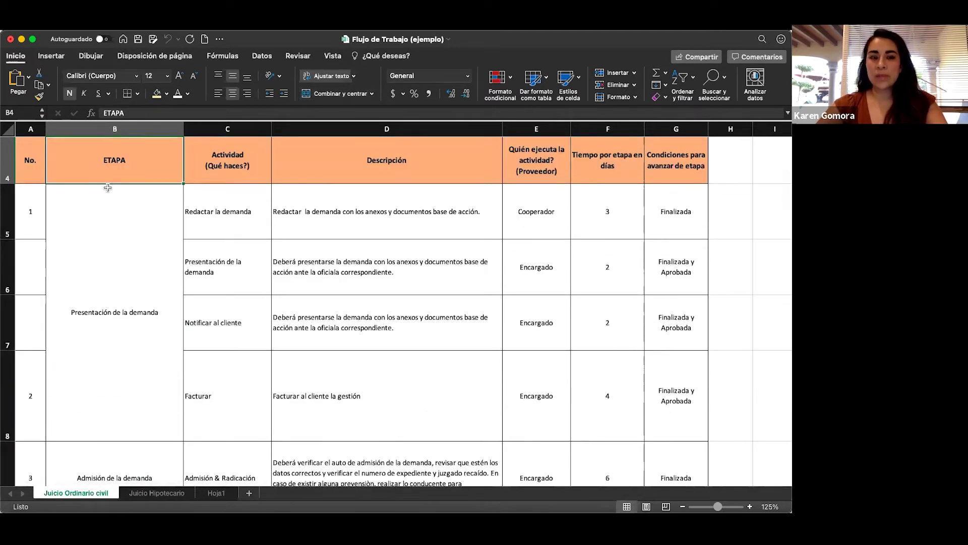
key("Down")
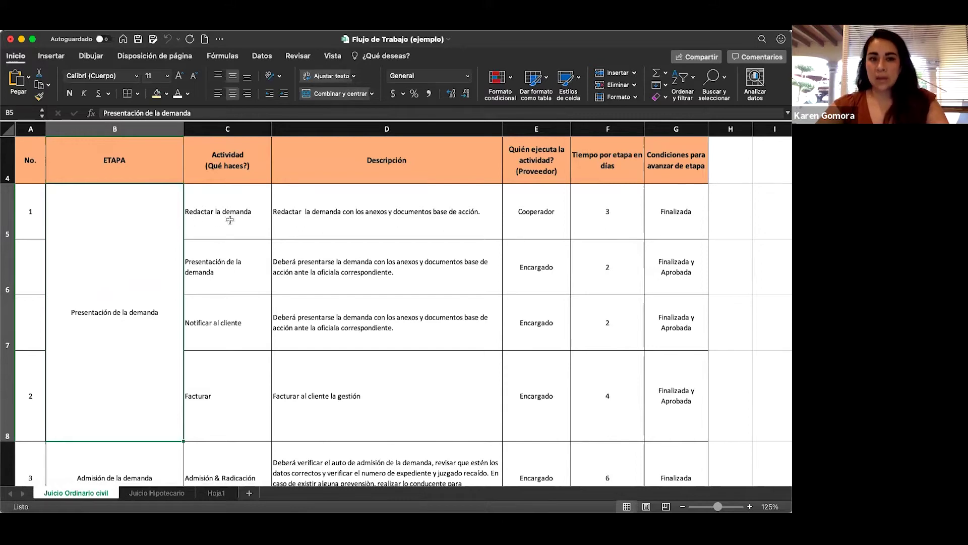
Review Redactar la demanda's description, performer, 3-day duration and Finalizada advance condition.
left_click(225, 275)
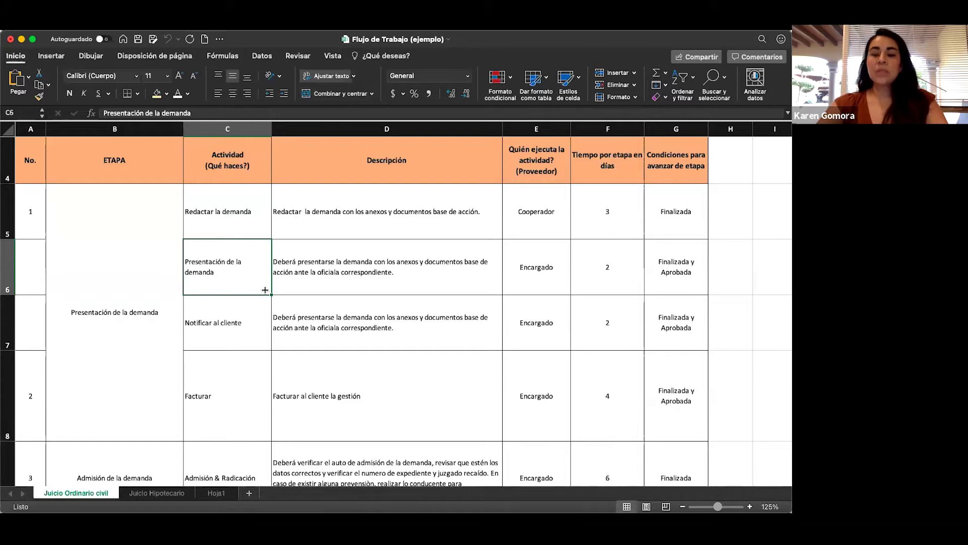
key("Down")
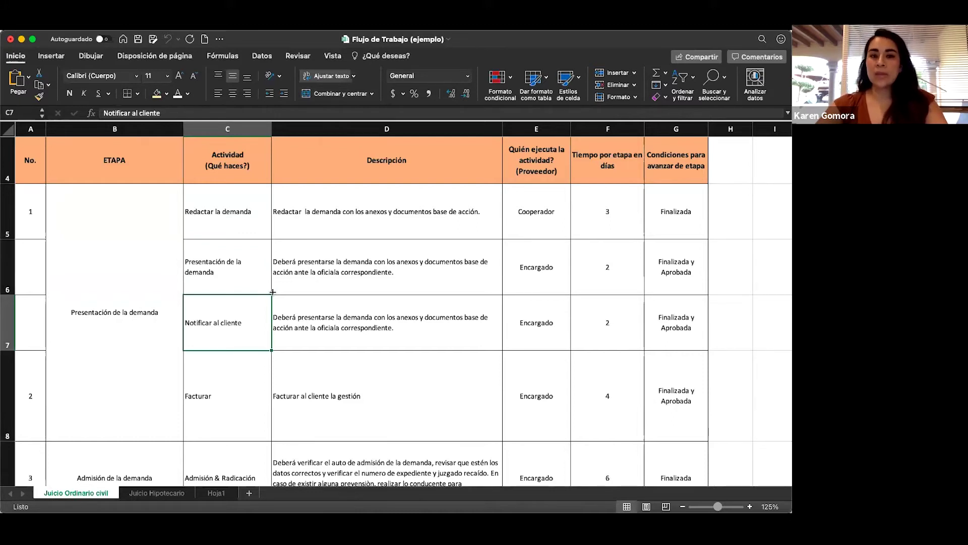
key("Down")
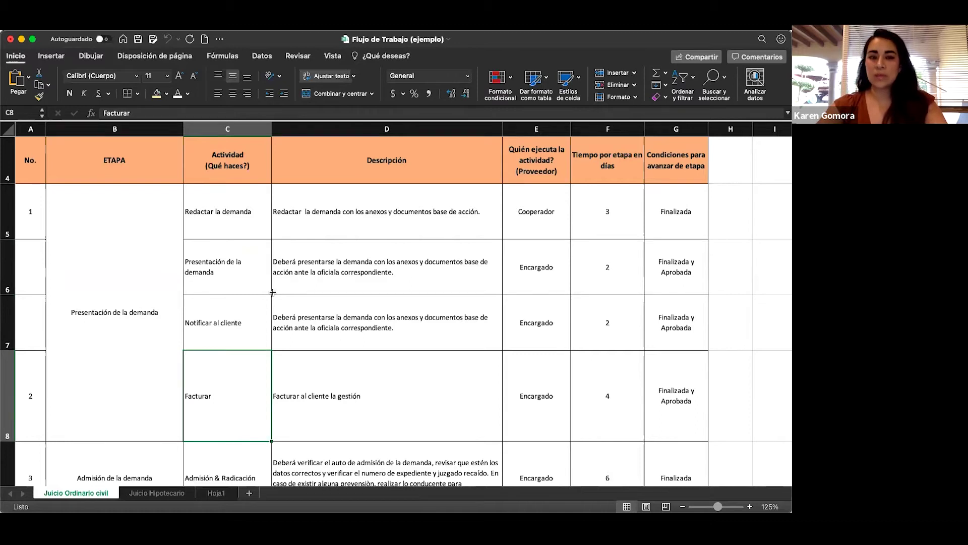
key("Up")
key("Up")
key("Up")
key("Up")
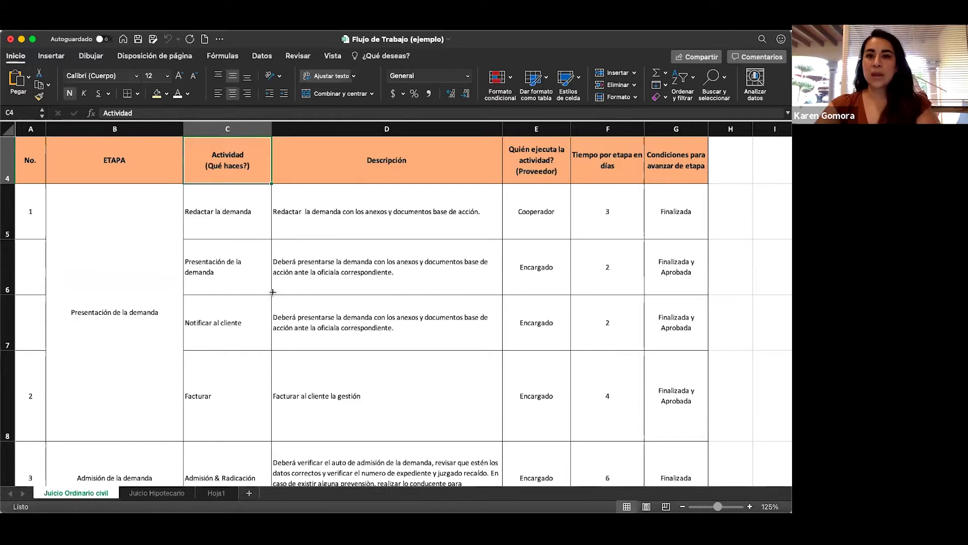
key("Down")
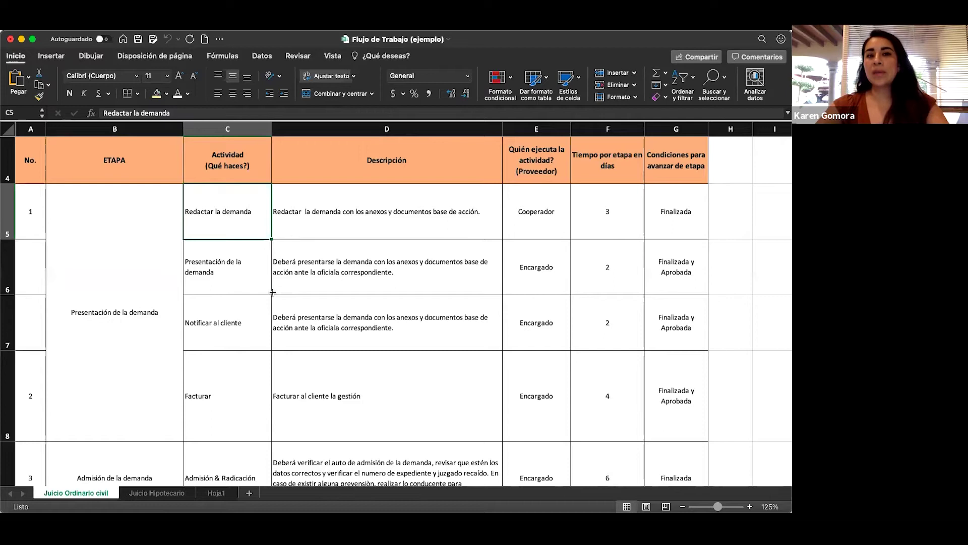
key("Right")
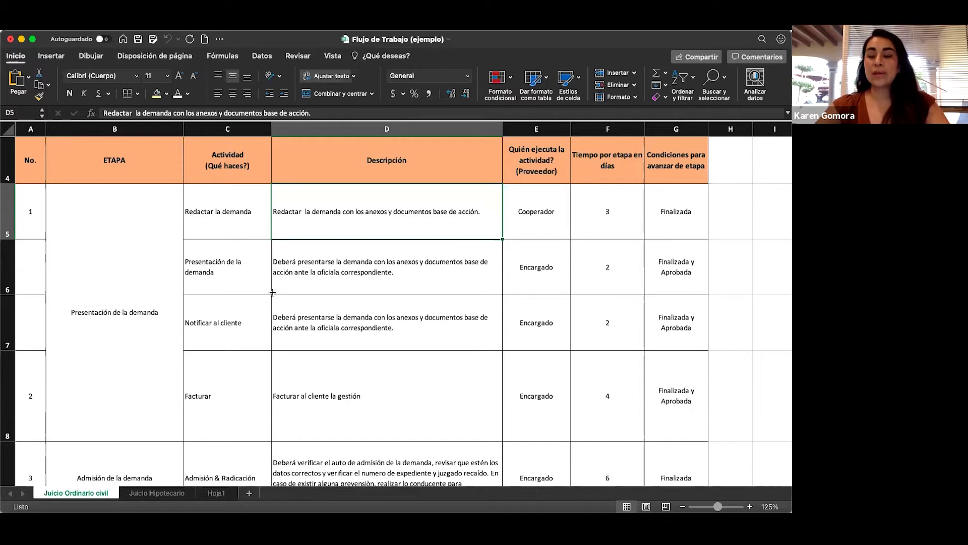
key("Right")
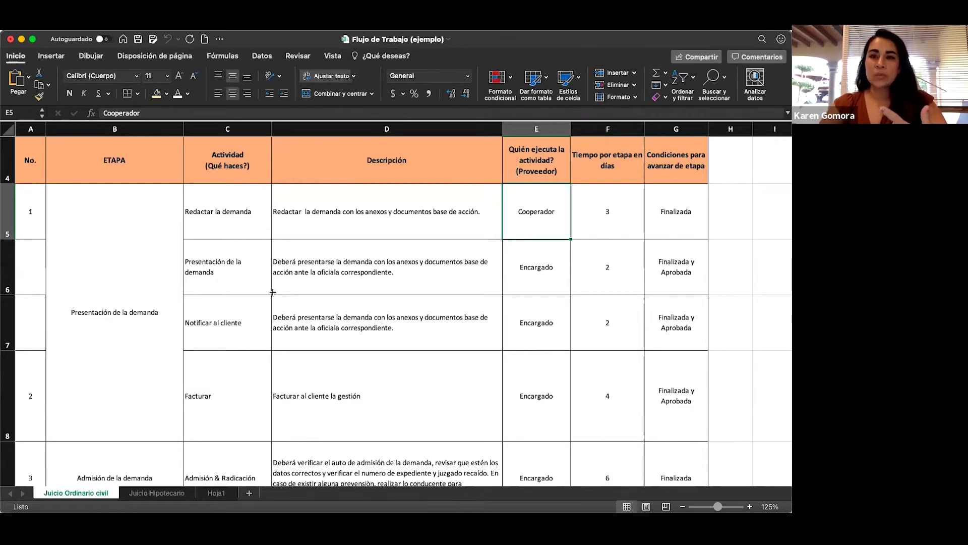
key("Right")
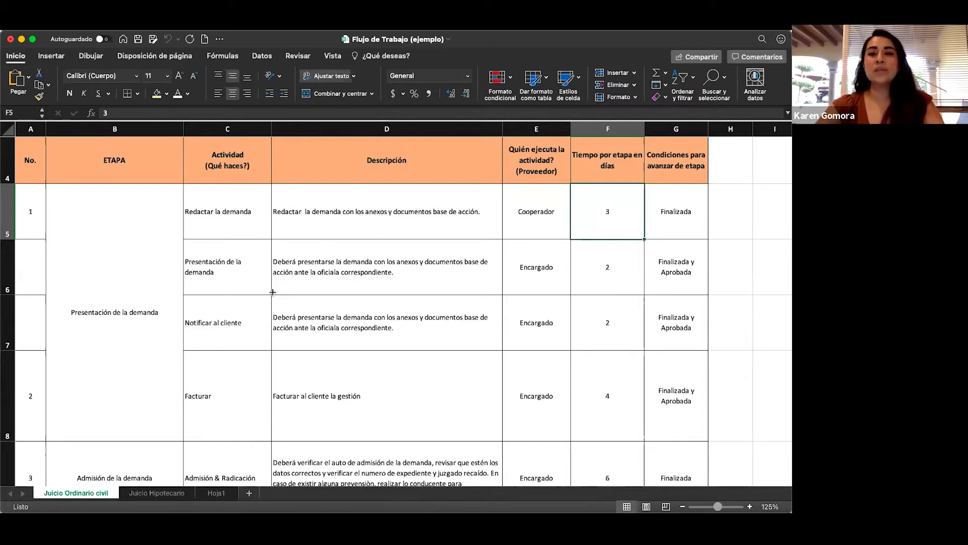
key("Right")
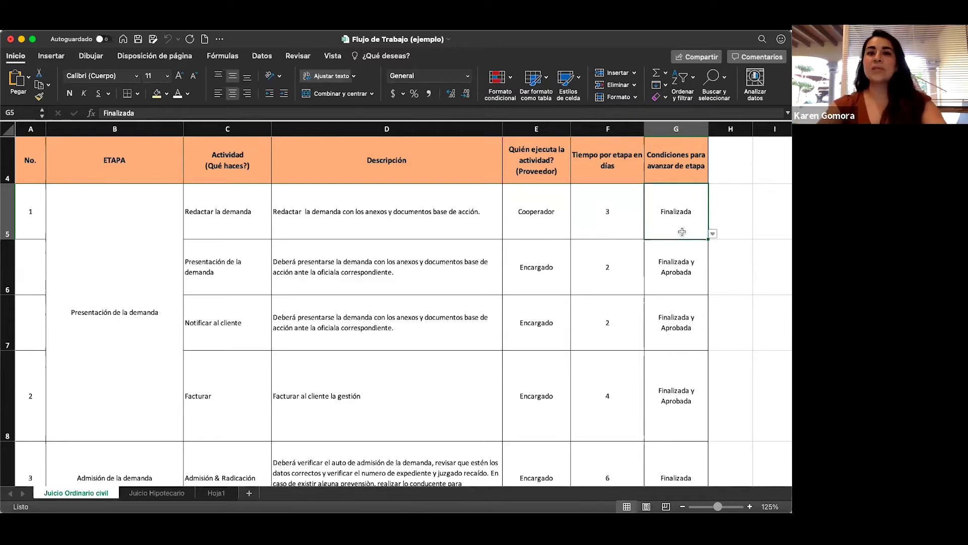
Review Presentación de la demanda's description, performer, duration and advance condition, then Notificar al cliente.
left_click(259, 270)
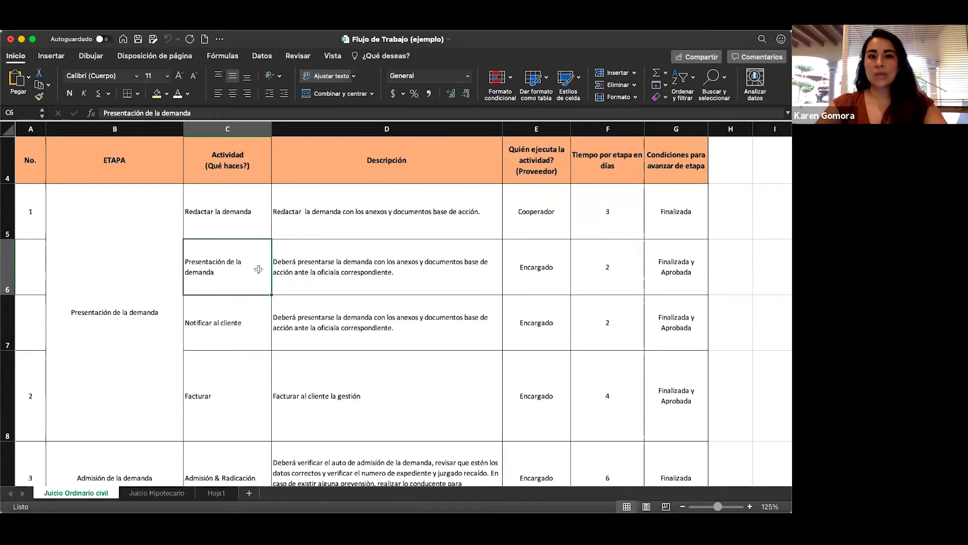
key("Right")
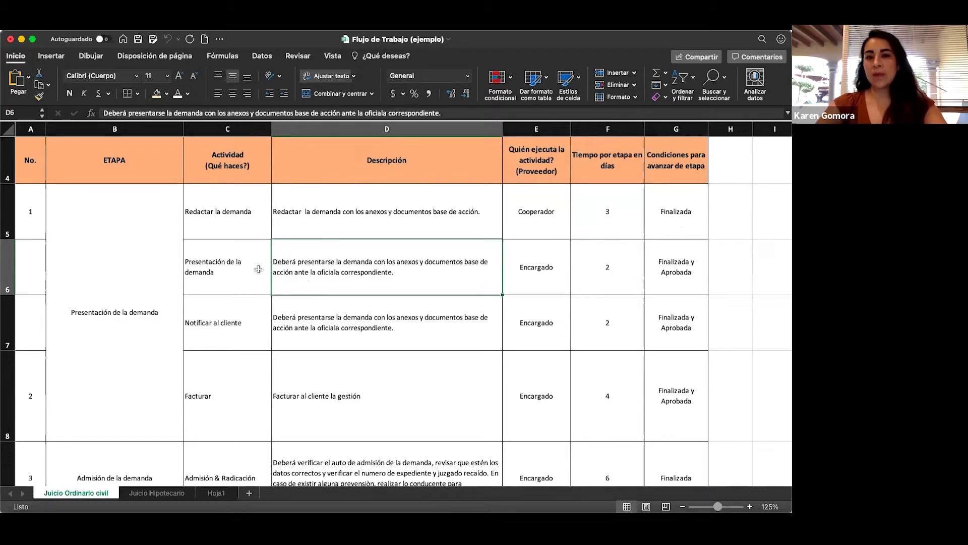
key("Right")
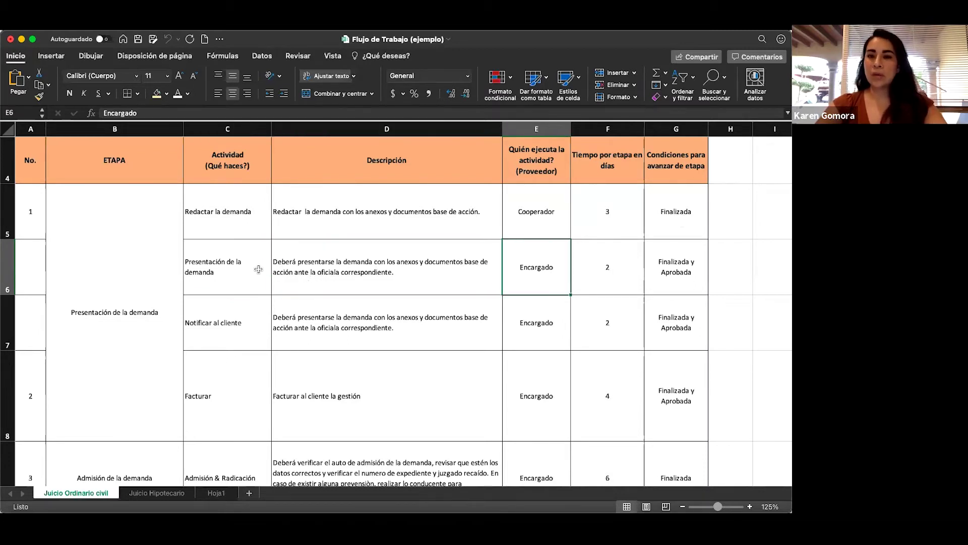
key("Right")
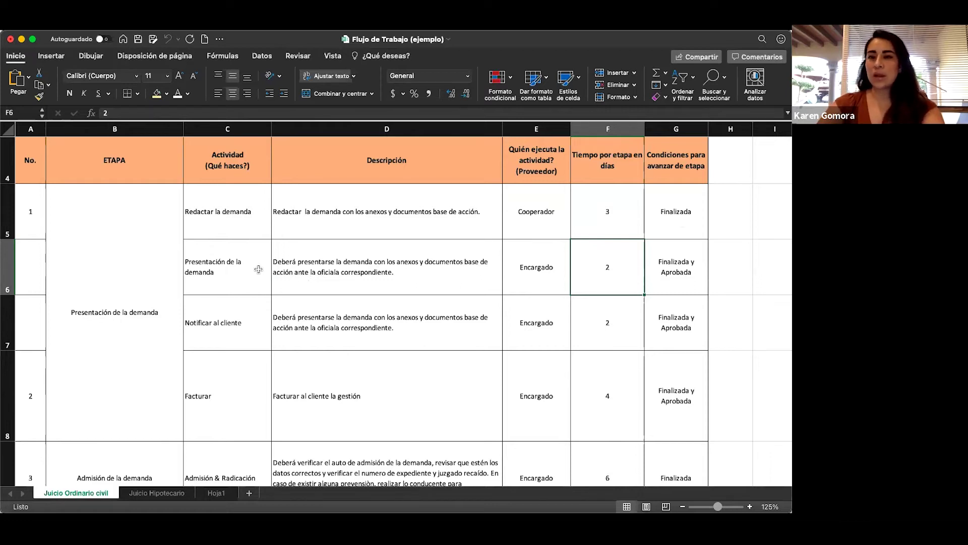
key("Right")
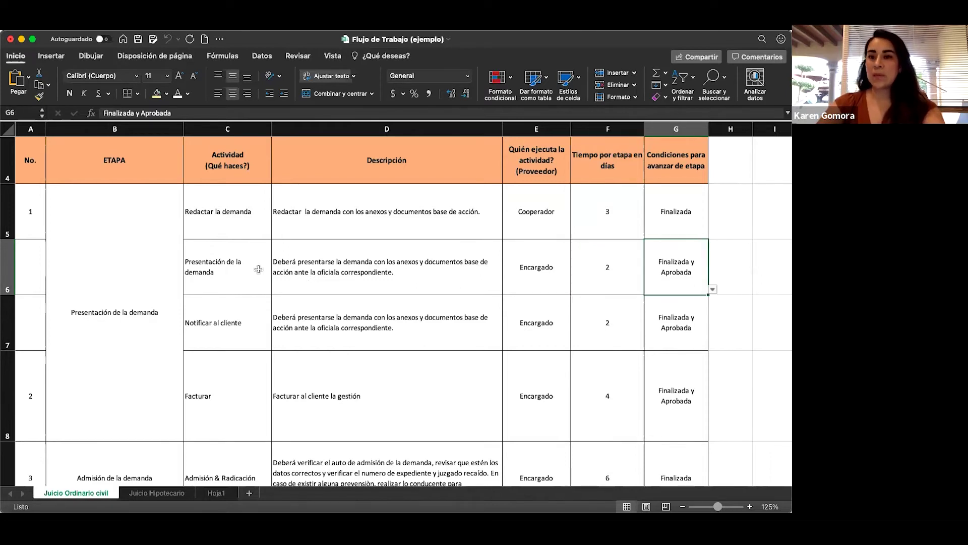
key("Down")
key("Left")
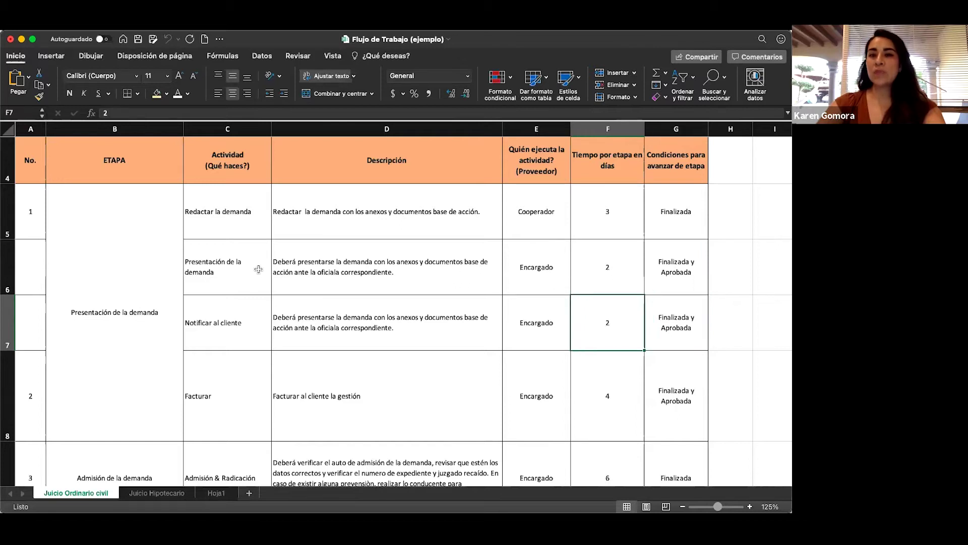
key("Left")
key("Left")
key("Left")
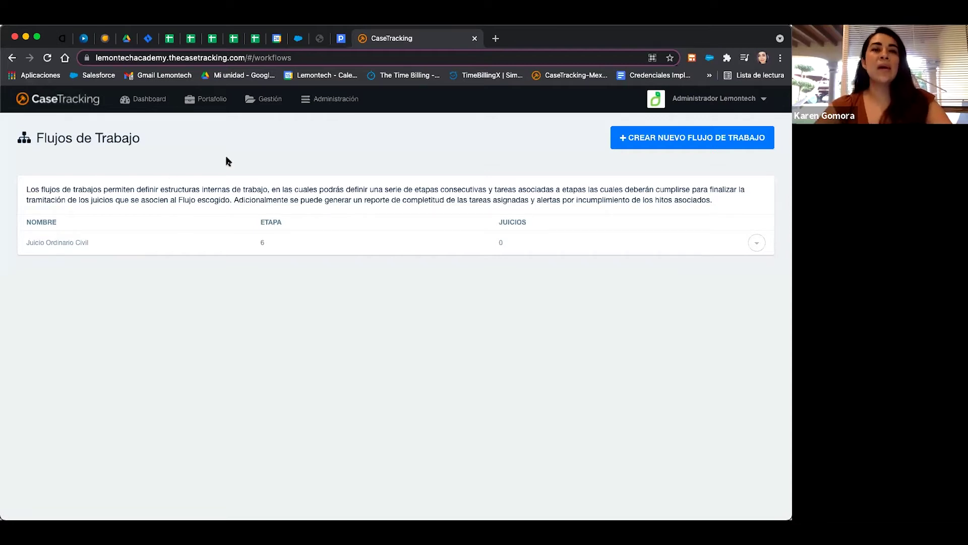
left_click(272, 107)
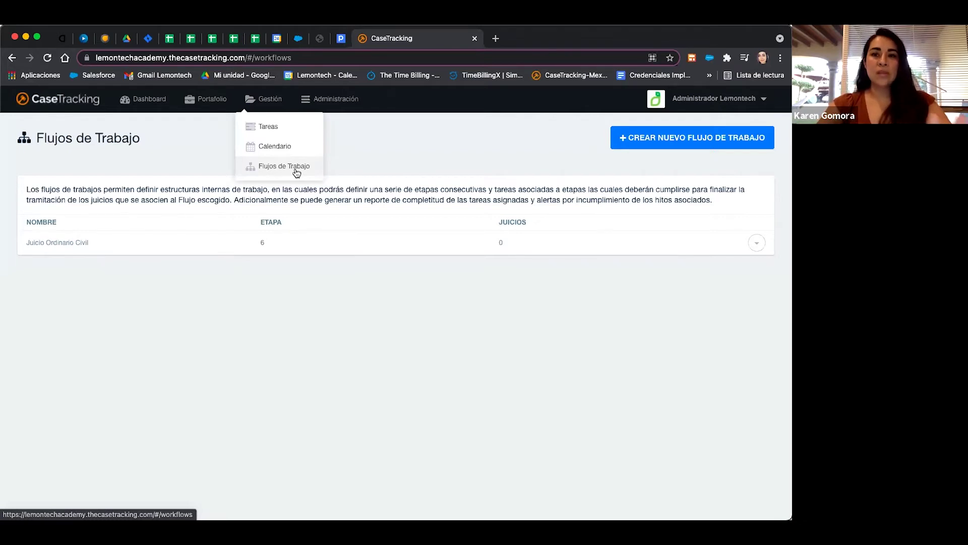
left_click(296, 172)
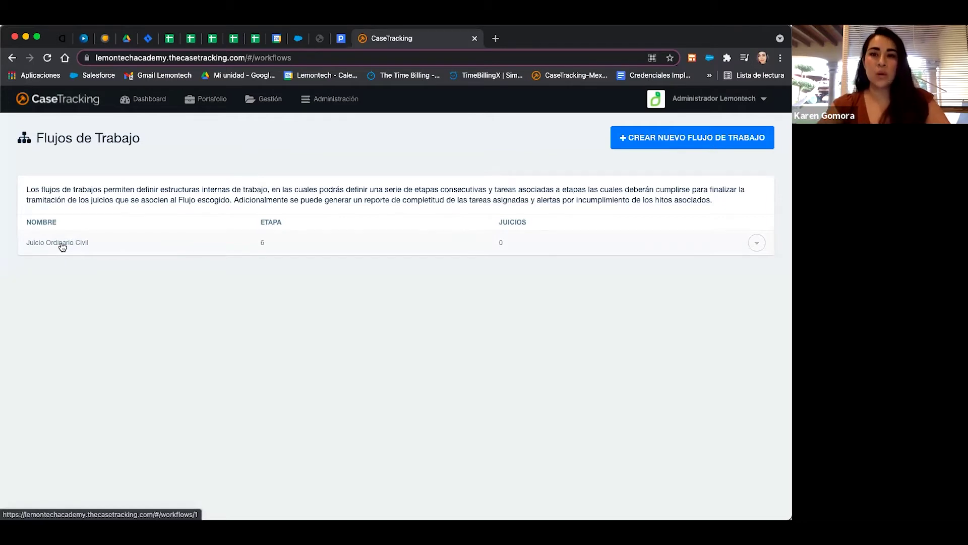
Open Juicio Ordinario Civil and show Admisión de demanda's task Admisión & Radicación, 10 days.
left_click(63, 245)
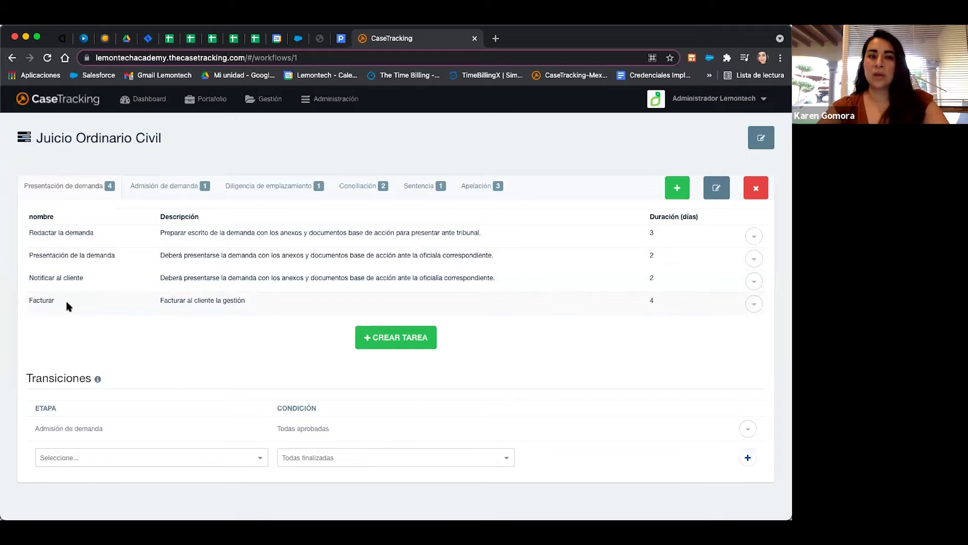
left_click(152, 191)
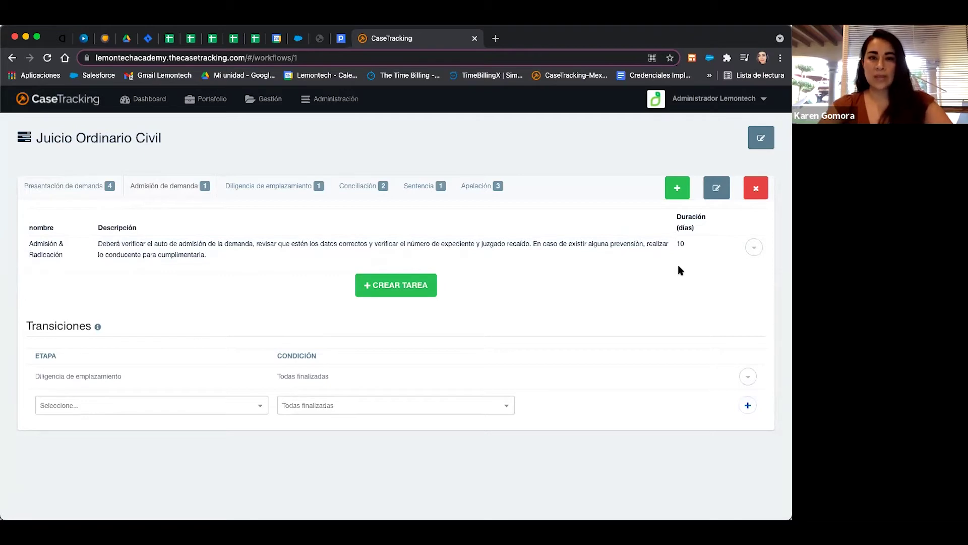
View the Diligencia, Conciliación and Sentencia stages, then return to Presentación de demanda's Transiciones.
left_click(262, 190)
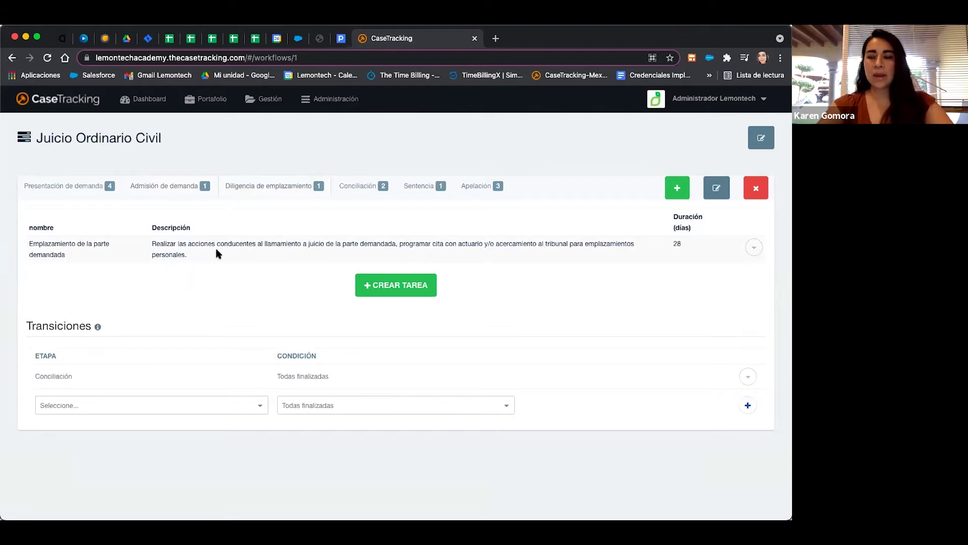
left_click(372, 187)
left_click(406, 190)
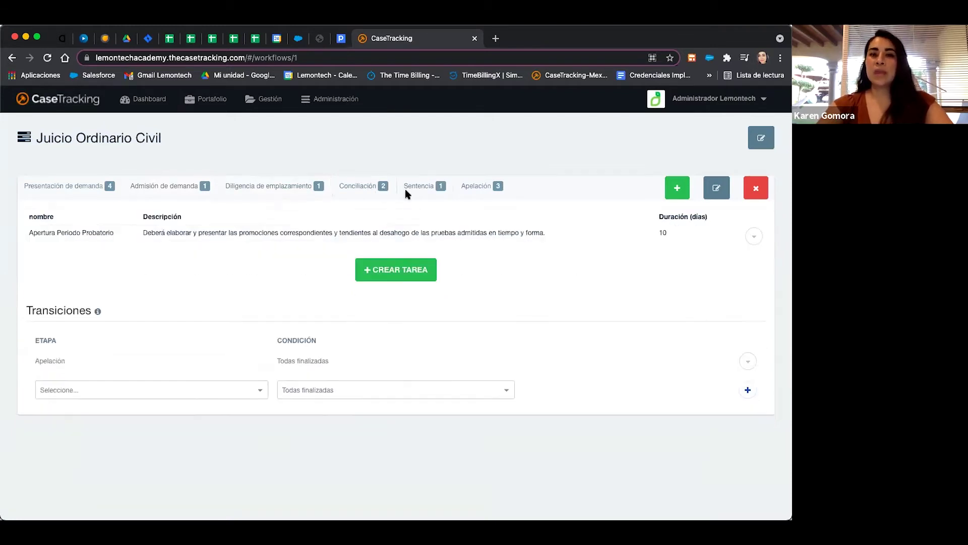
left_click(88, 195)
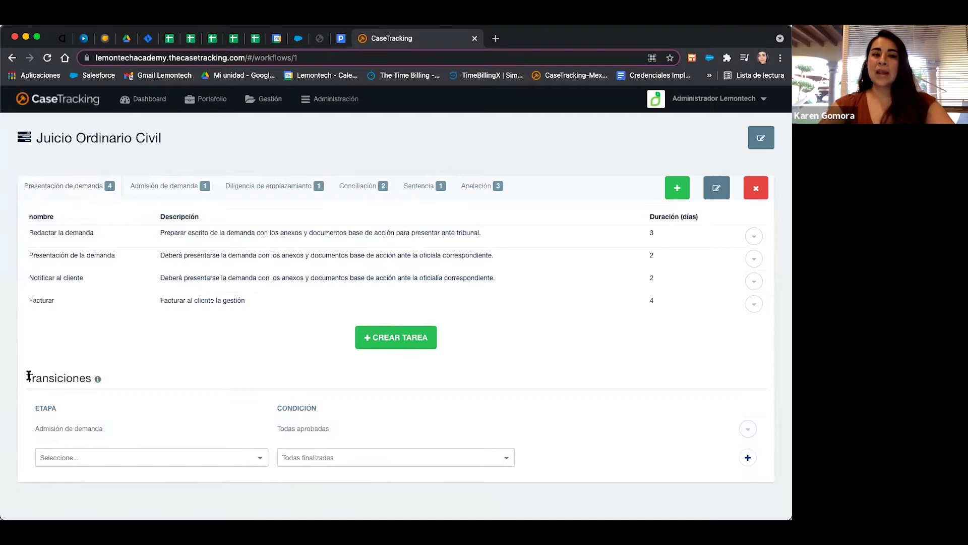
left_click_drag(29, 376, 99, 378)
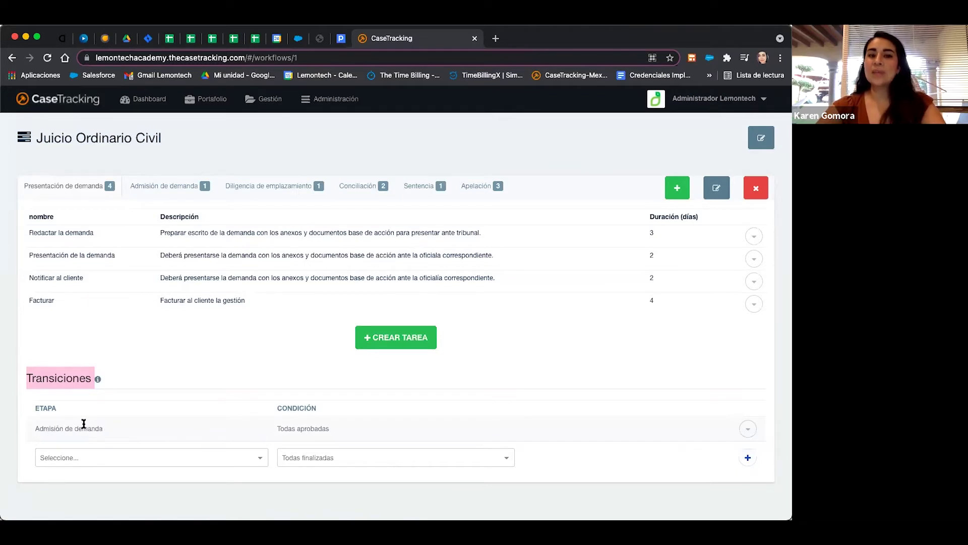
Edit the Presentación de demanda to Admisión de demanda transition and list its condition options.
left_click(749, 430)
left_click(688, 449)
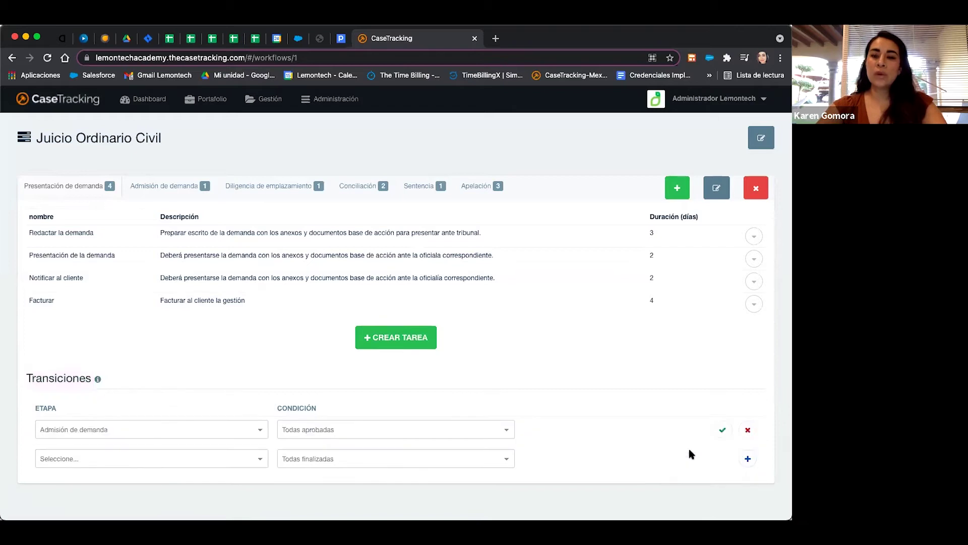
left_click(333, 437)
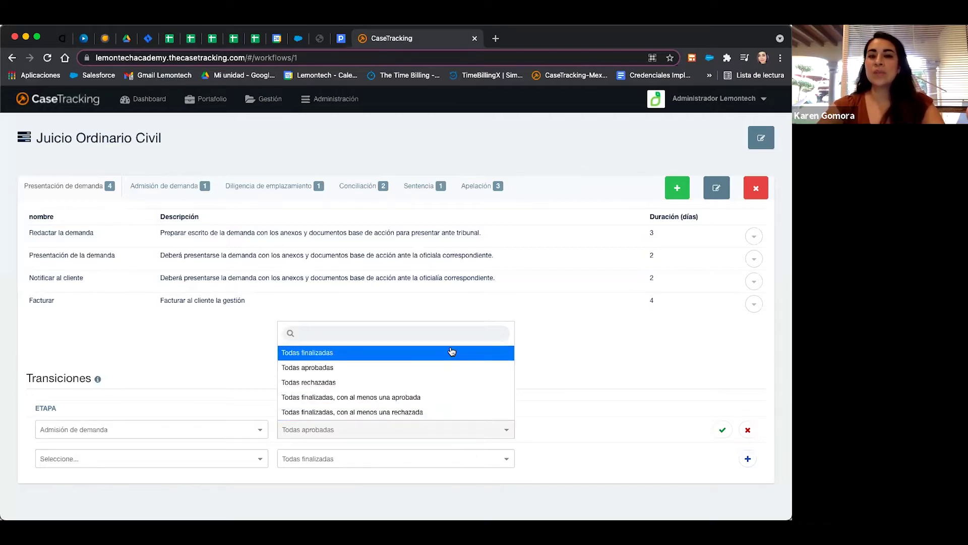
Close the condition list, leaving the transition's condition at Todas aprobadas.
left_click(457, 368)
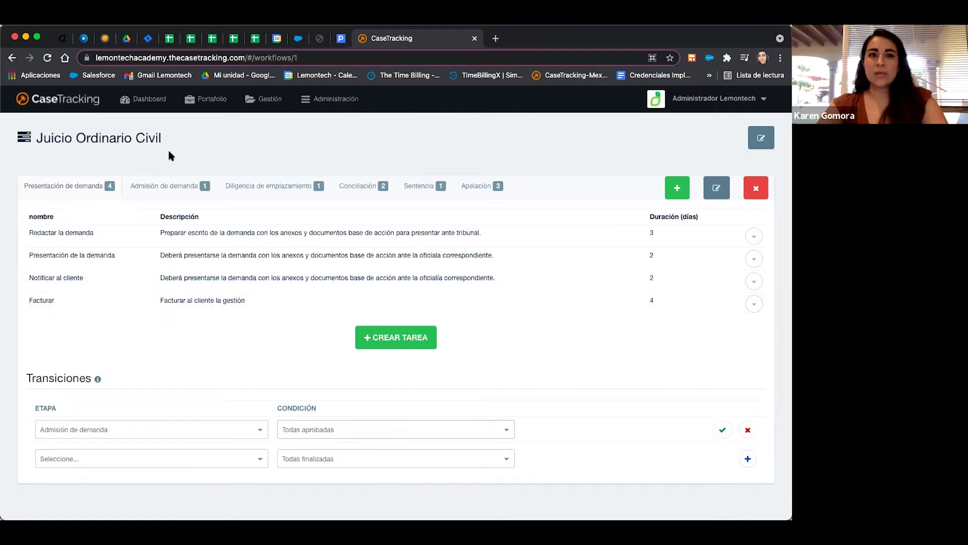
Go to the Flujos de Trabajo list via the Gestión menu.
left_click(262, 100)
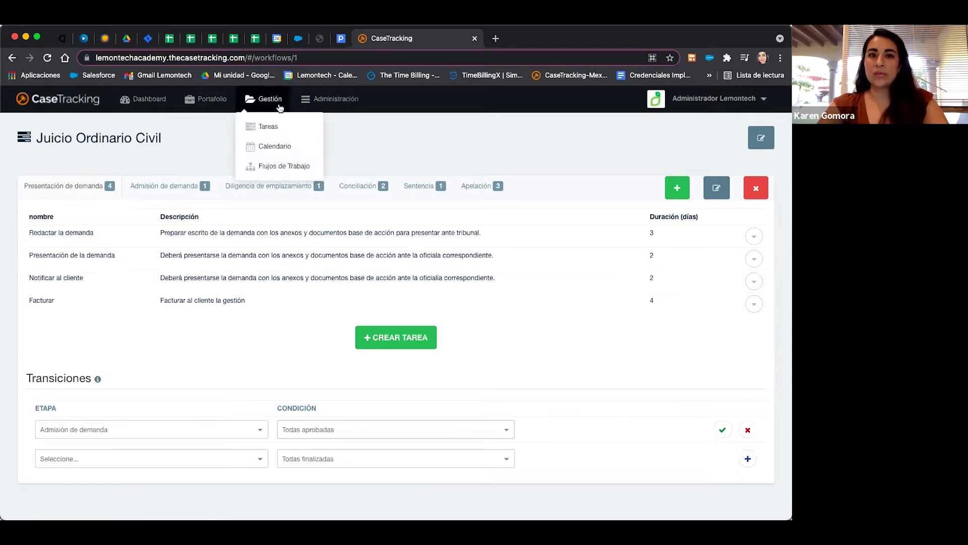
left_click(282, 168)
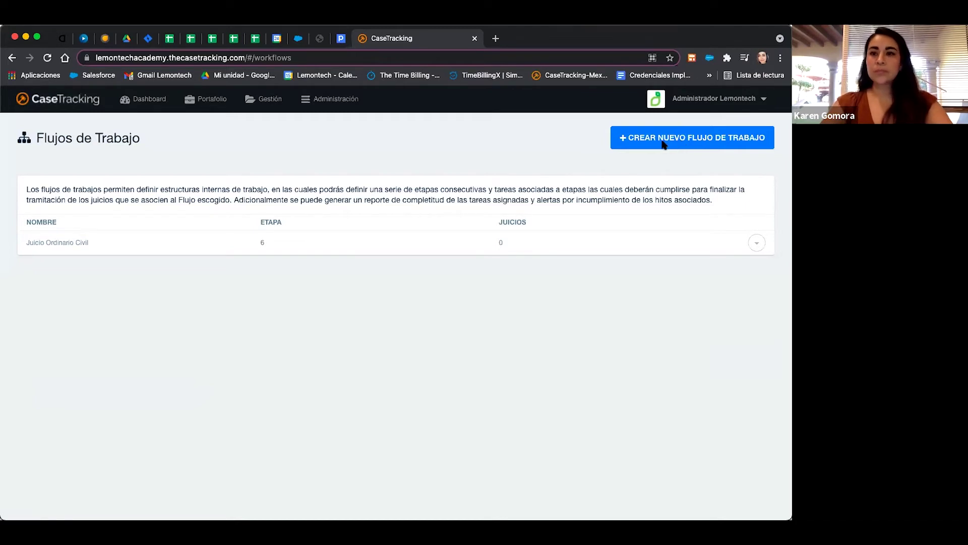
Create a new workflow named 'Juicio Ordinario civil 2'.
left_click(692, 143)
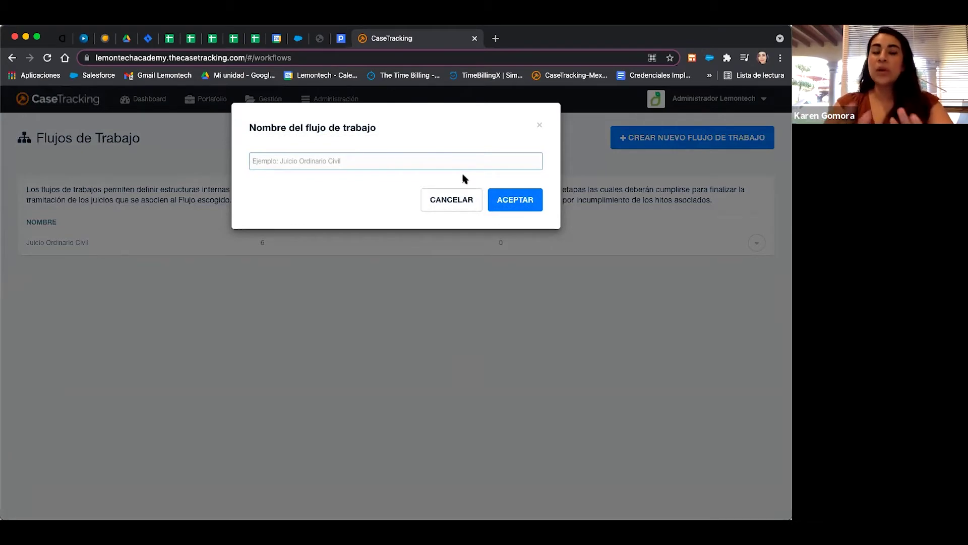
type("Juicio Ordinario civil 2")
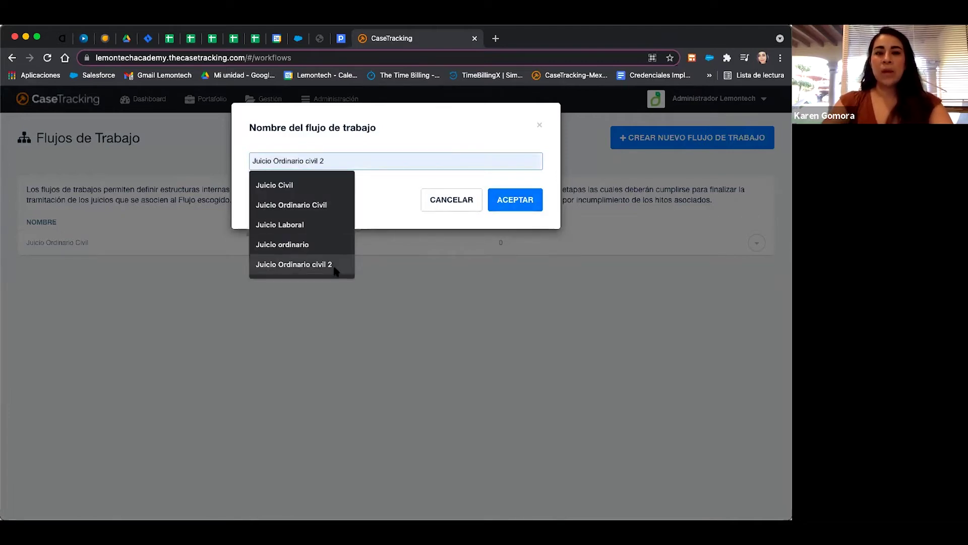
left_click(333, 264)
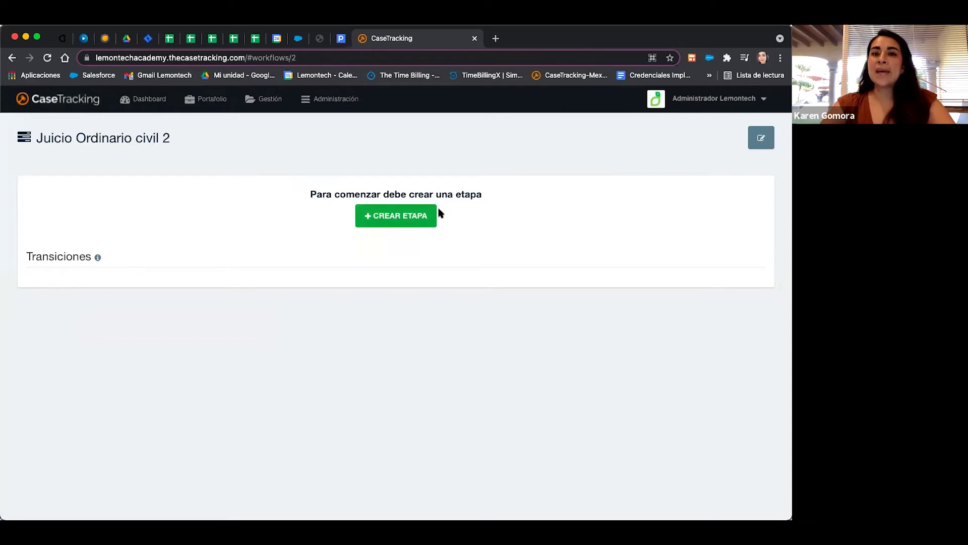
Create the stage 'Presentación de la demanda' in Juicio Ordinario civil 2.
left_click(409, 221)
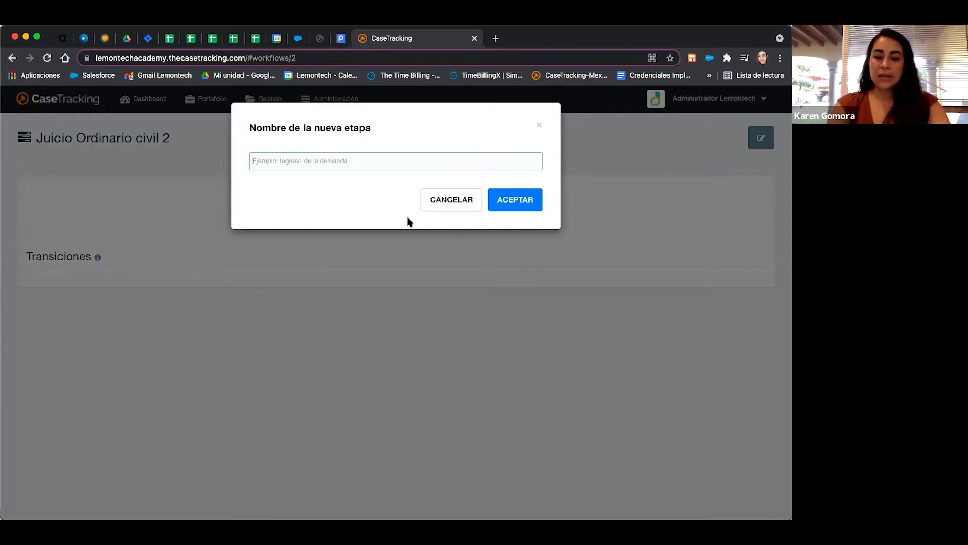
type("Presentac")
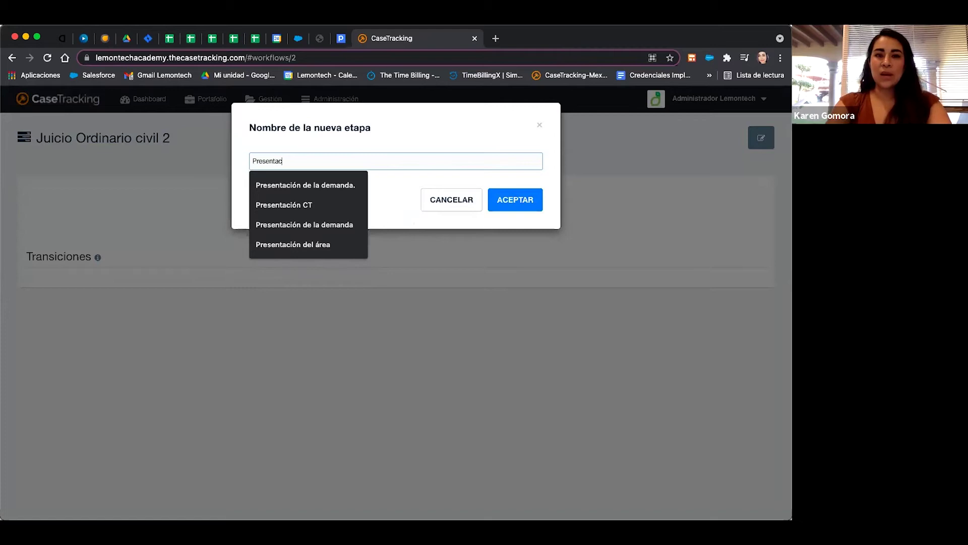
left_click(334, 226)
key("Return")
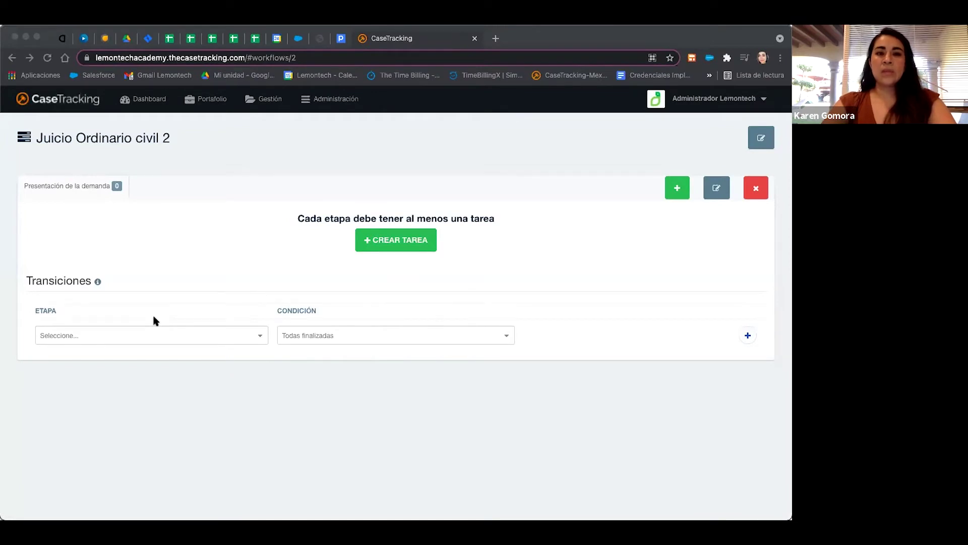
Add the stage 'Admisión de la demanda' after Presentación de la demanda.
left_click(676, 190)
type("Admisi")
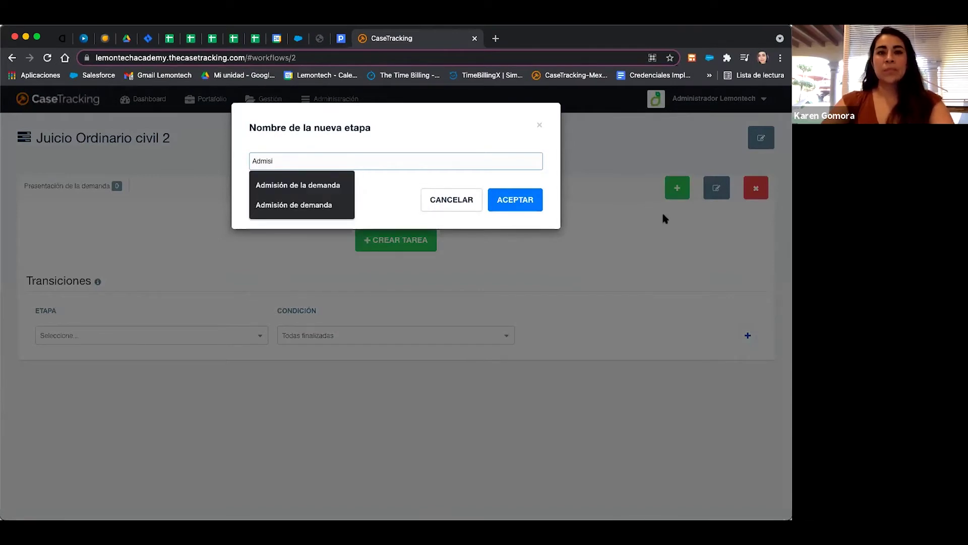
left_click(305, 186)
key("Return")
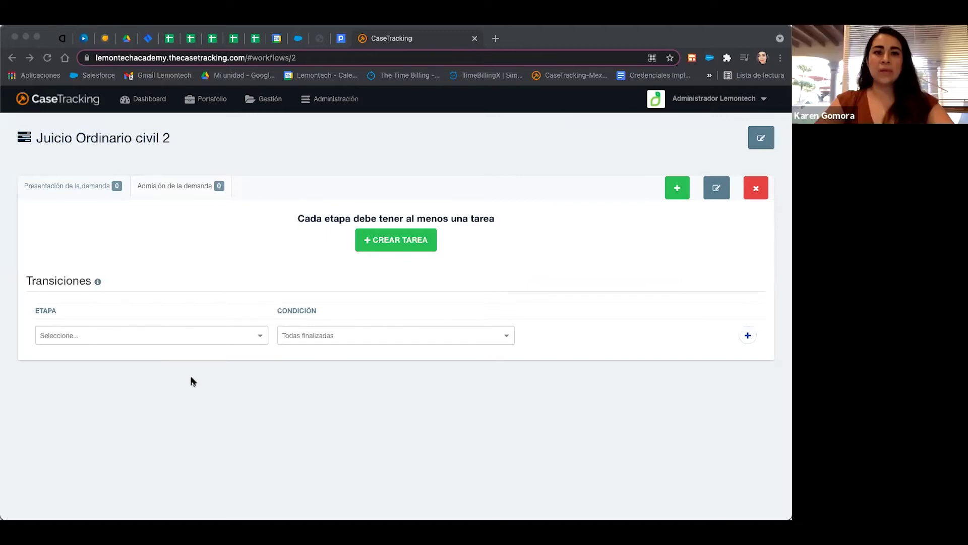
Reopen the original Juicio Ordinario Civil workflow from the Flujos de Trabajo list.
left_click(262, 99)
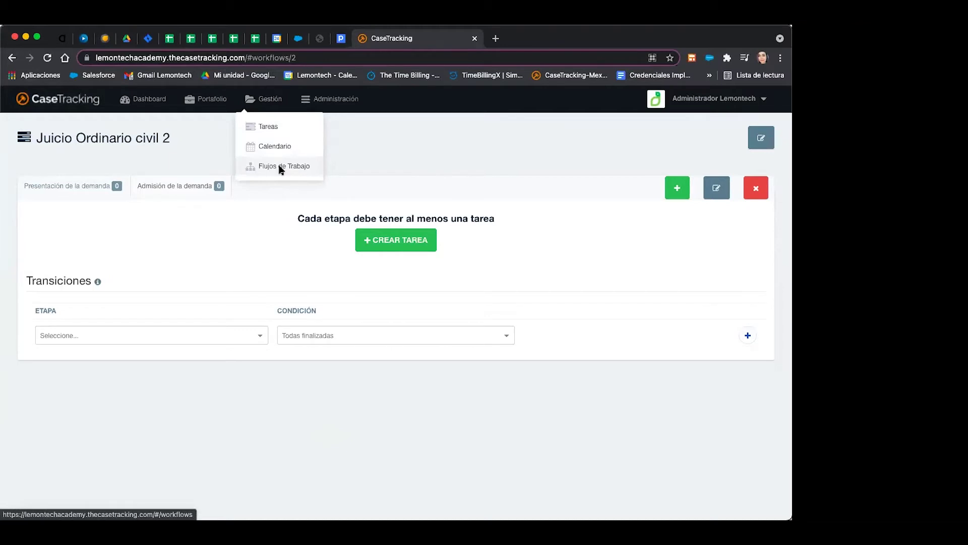
left_click(281, 168)
left_click(64, 244)
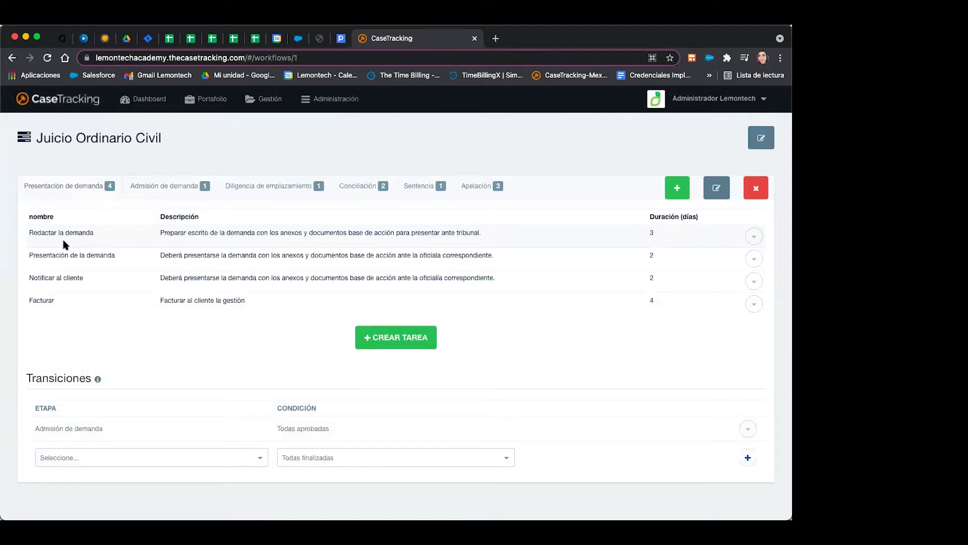
Show the Admisión de demanda stage and its 10-day Admisión & Radicación task.
left_click(156, 191)
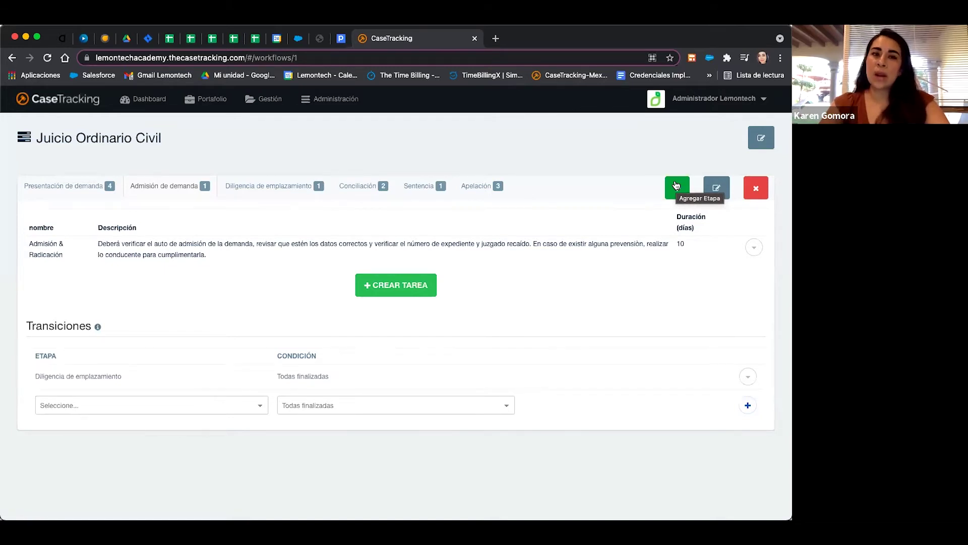
Add a 'Seguimiento' stage, move it right after Presentación de demanda, and start a new task.
left_click(676, 185)
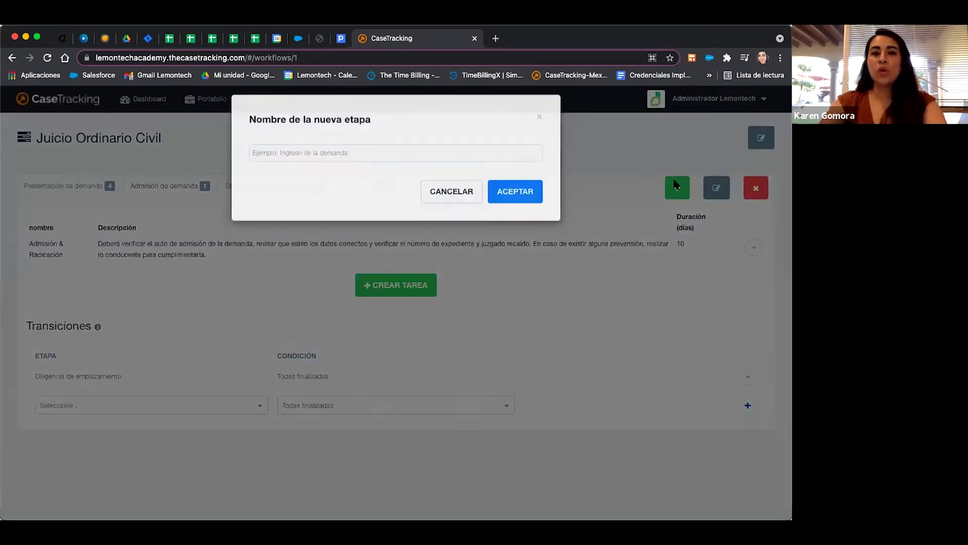
type("Segui")
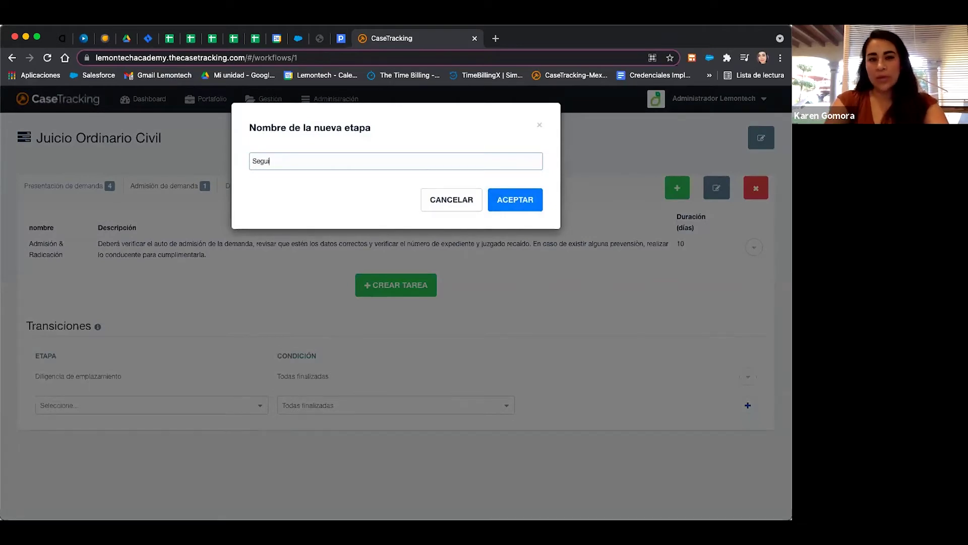
type("miento")
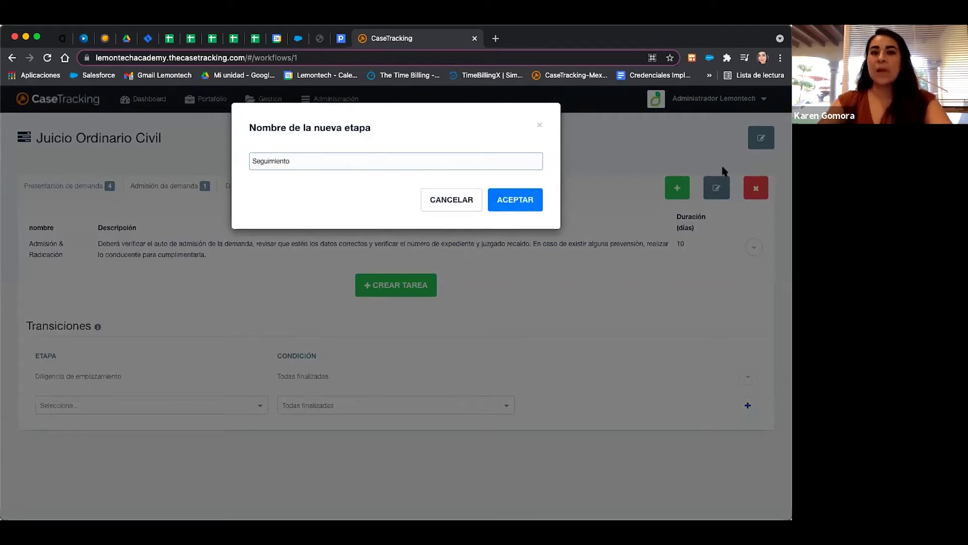
left_click(502, 202)
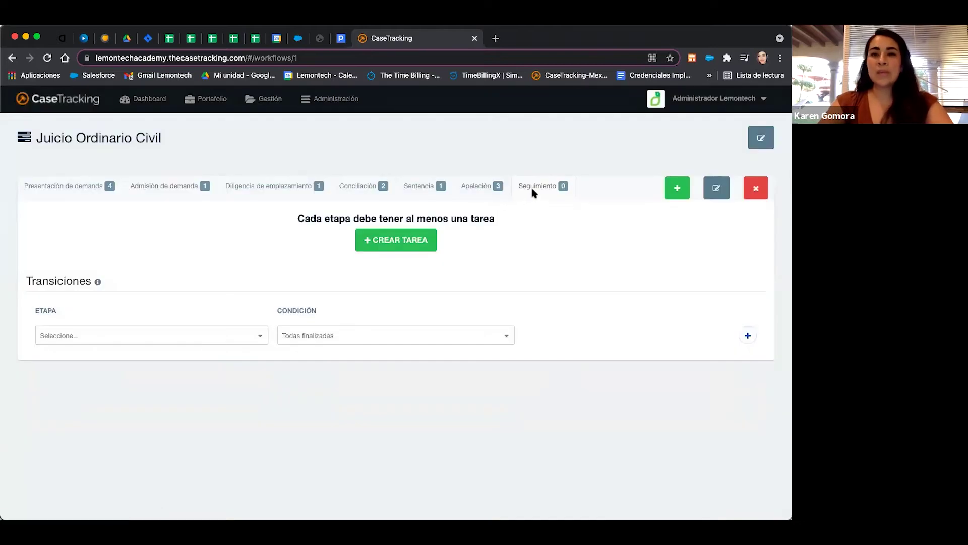
left_click_drag(504, 186, 151, 190)
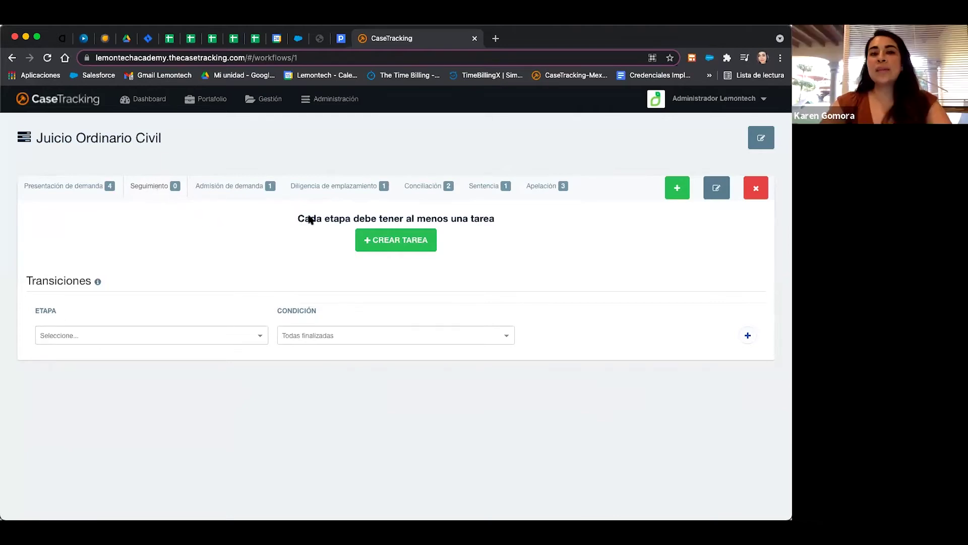
left_click(395, 247)
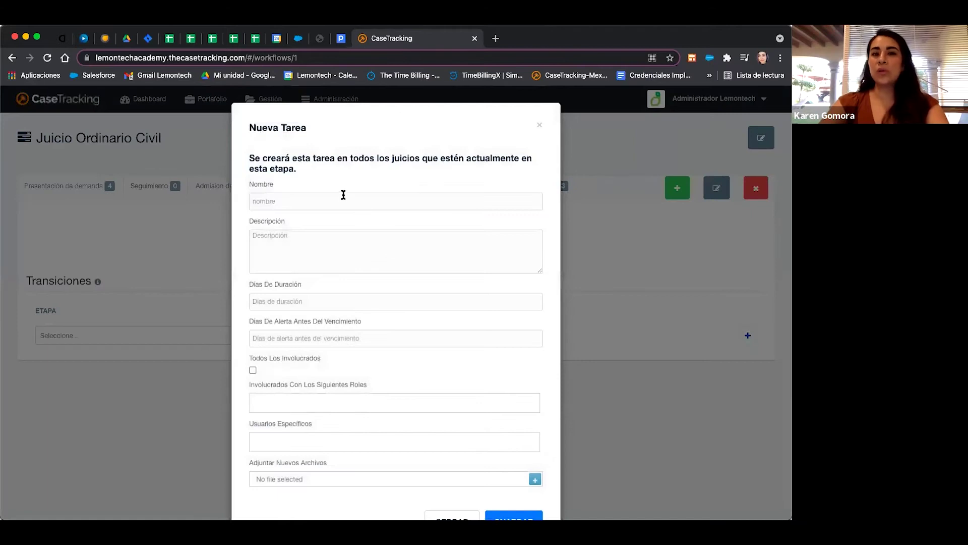
Name the task 'Seguimiento' and describe it as 'Revisar constantemente si hay alguna notificación/actuación'.
left_click(343, 197)
type("Seguimiento")
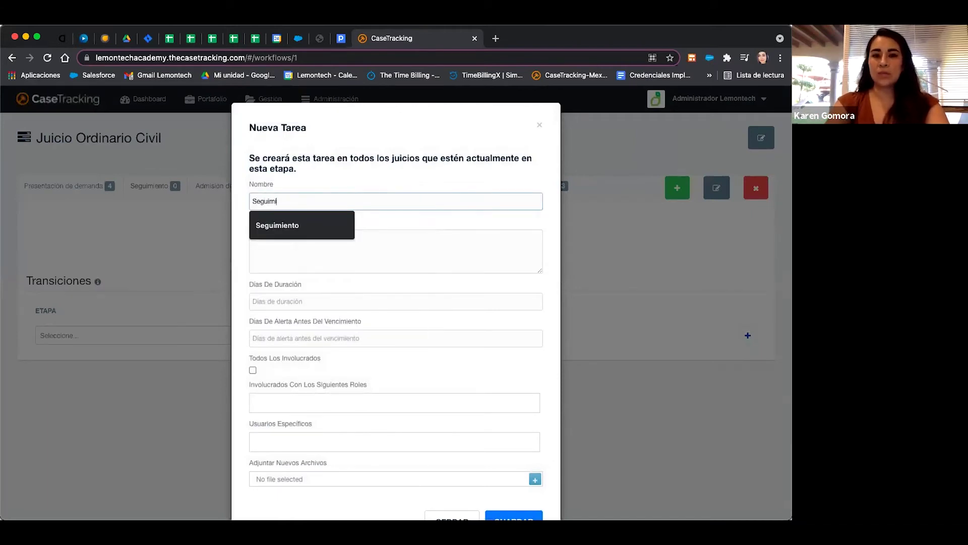
left_click(336, 243)
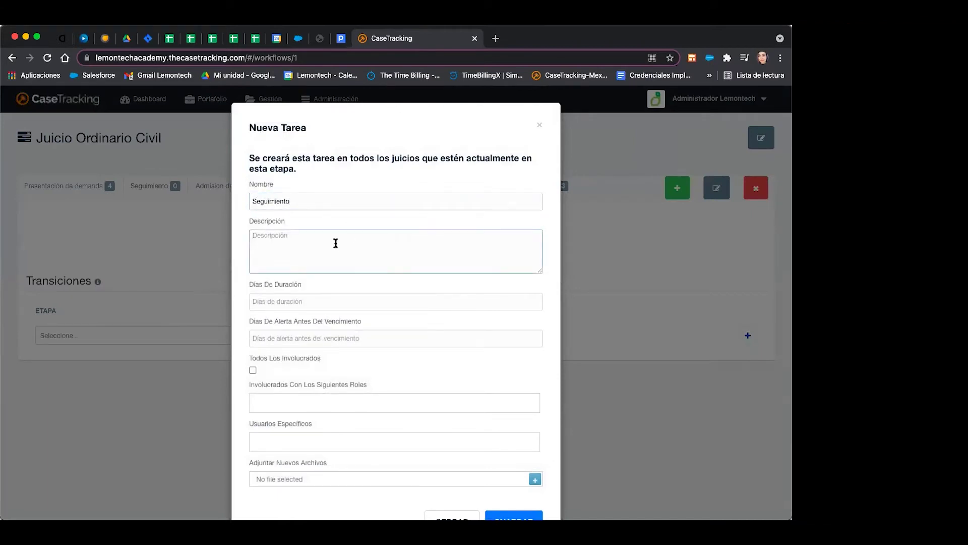
type("Revisar cont")
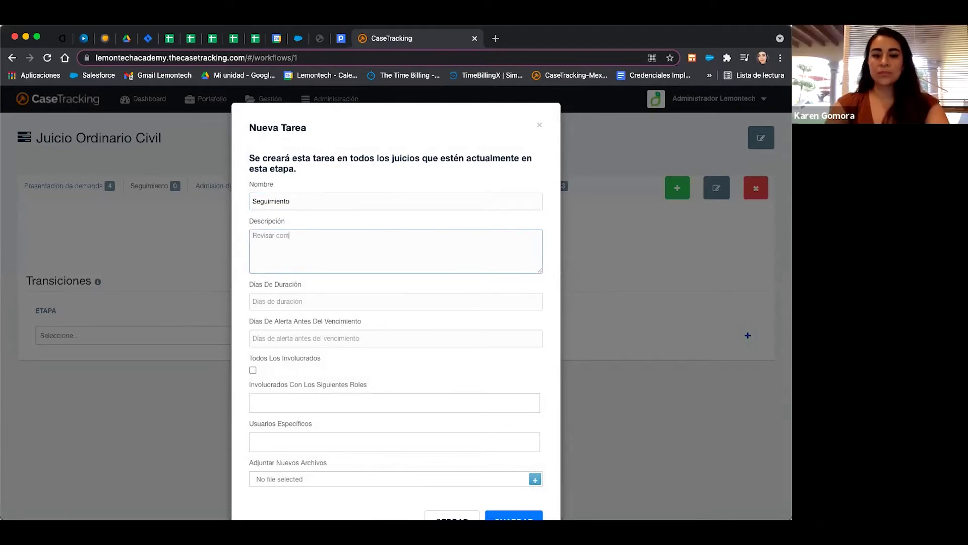
type("stantemente si")
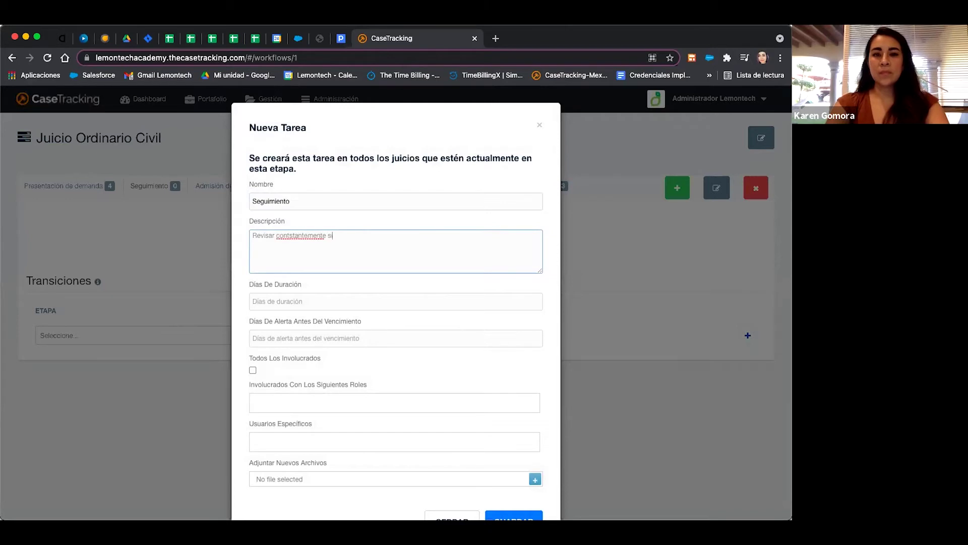
type(" hay alguna notificación")
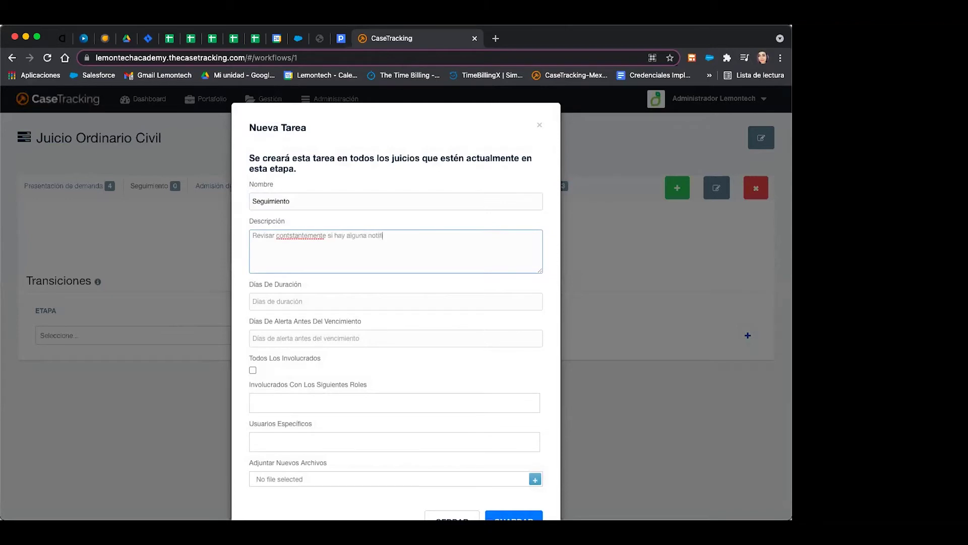
type("/actuacio")
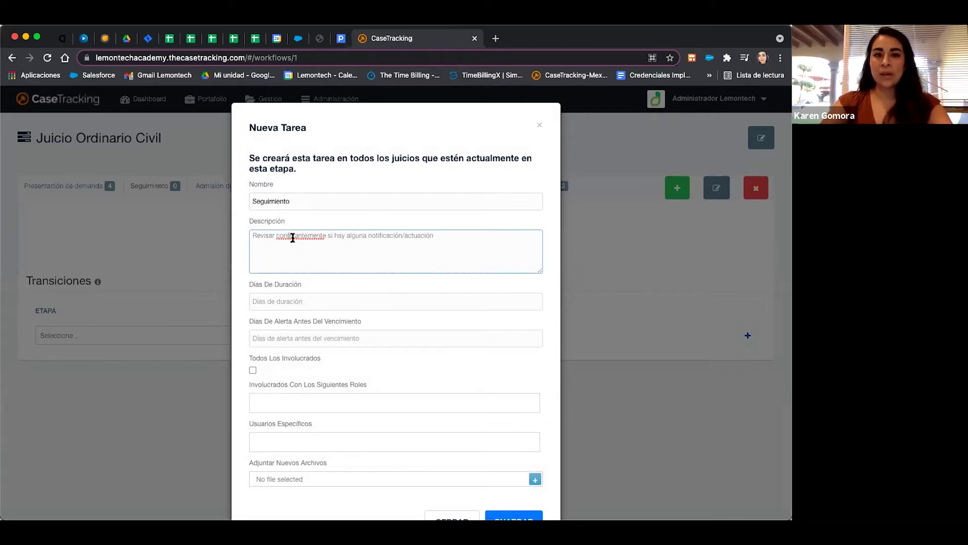
left_click(312, 242)
key("Left")
key("Left")
key("Left")
key("Left")
key("Left")
key("Left")
key("Left")
key("BackSpace")
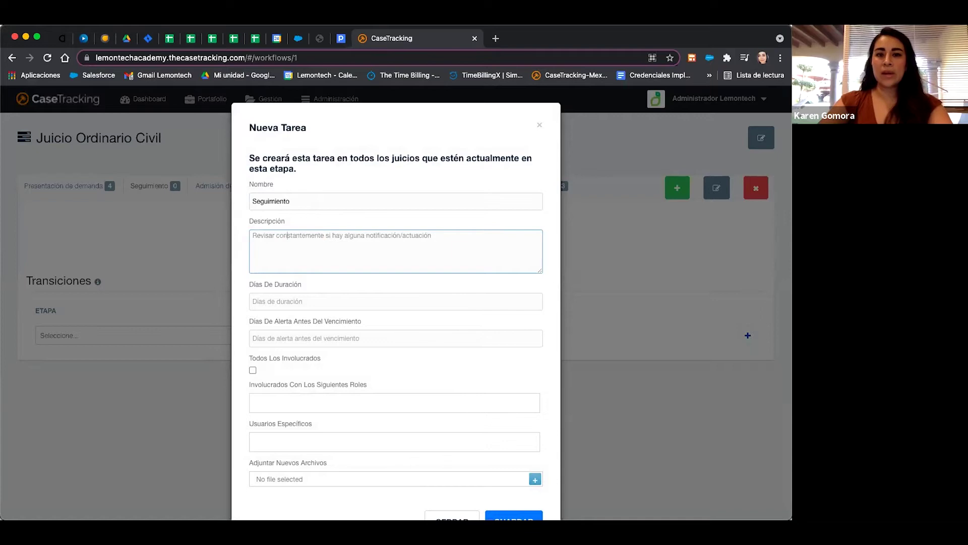
scroll(403, 326, "down", 2)
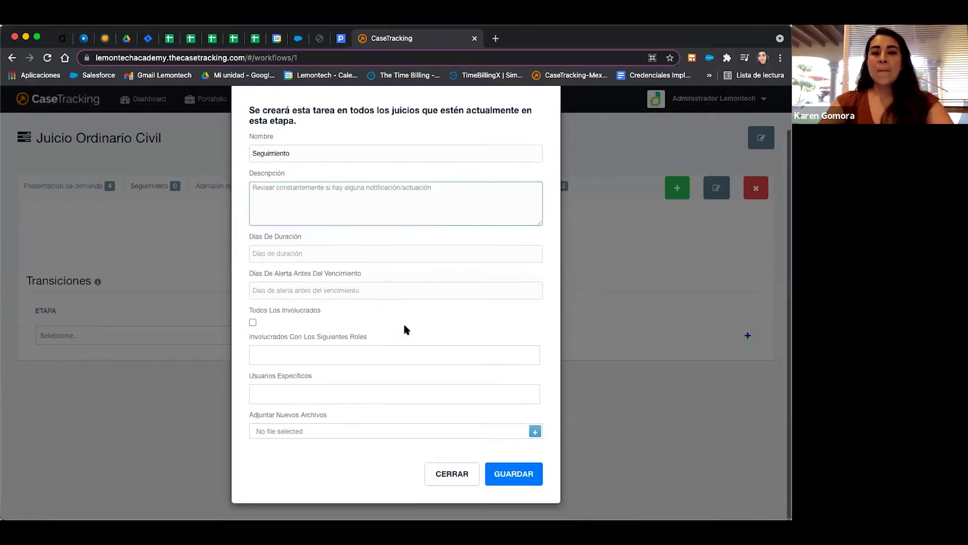
Set the Seguimiento task to 15 days' duration with an alert 10 days before.
left_click(539, 252)
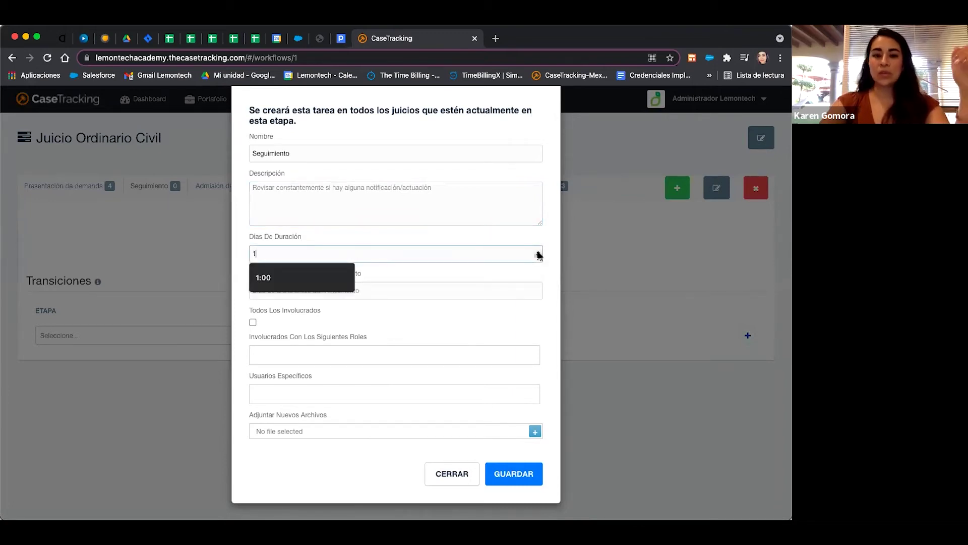
type("5")
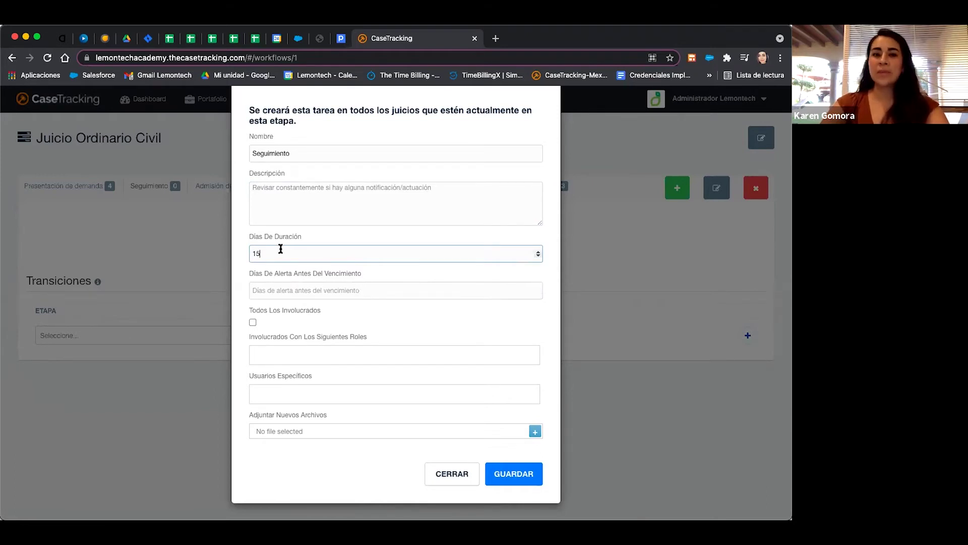
left_click(539, 288)
double_click(538, 288)
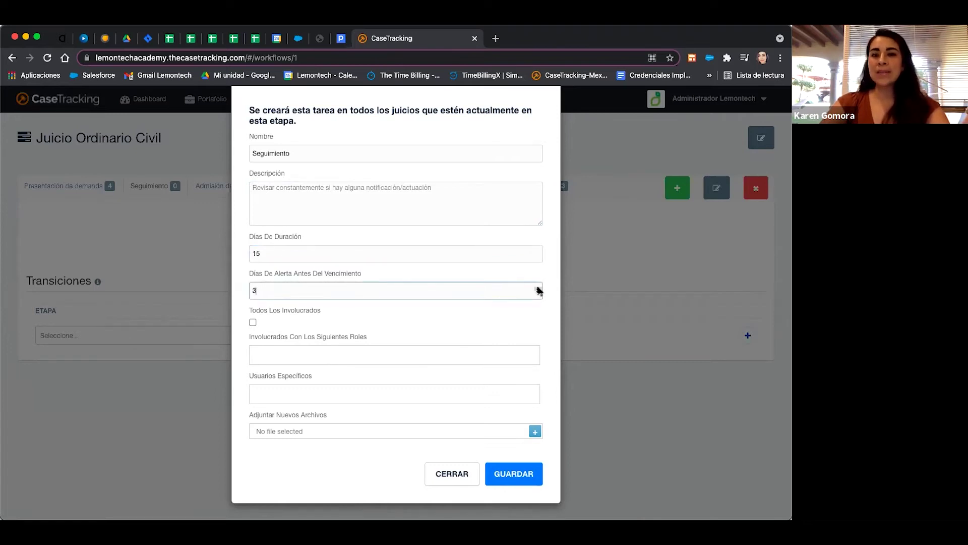
double_click(538, 288)
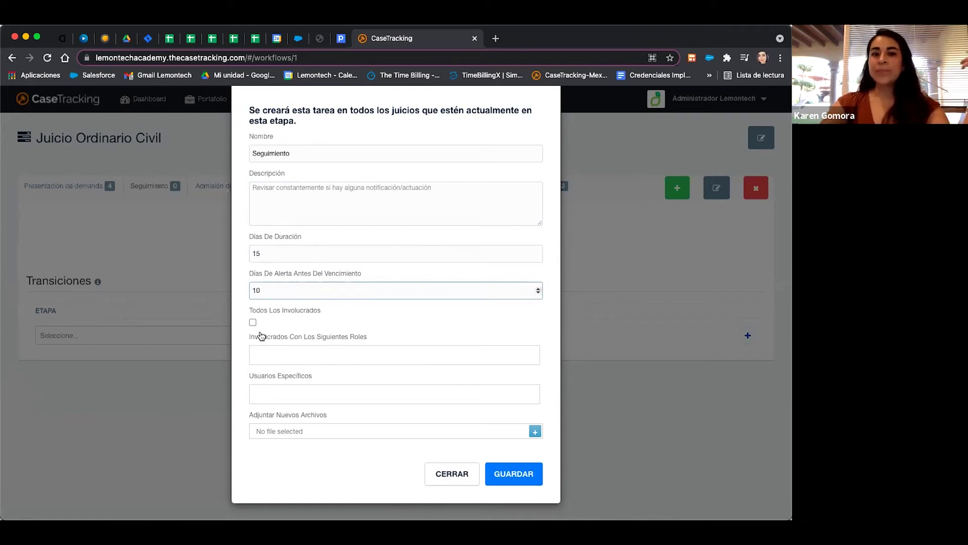
Check the role and user lists without choosing anyone, then save the Seguimiento task.
left_click(296, 356)
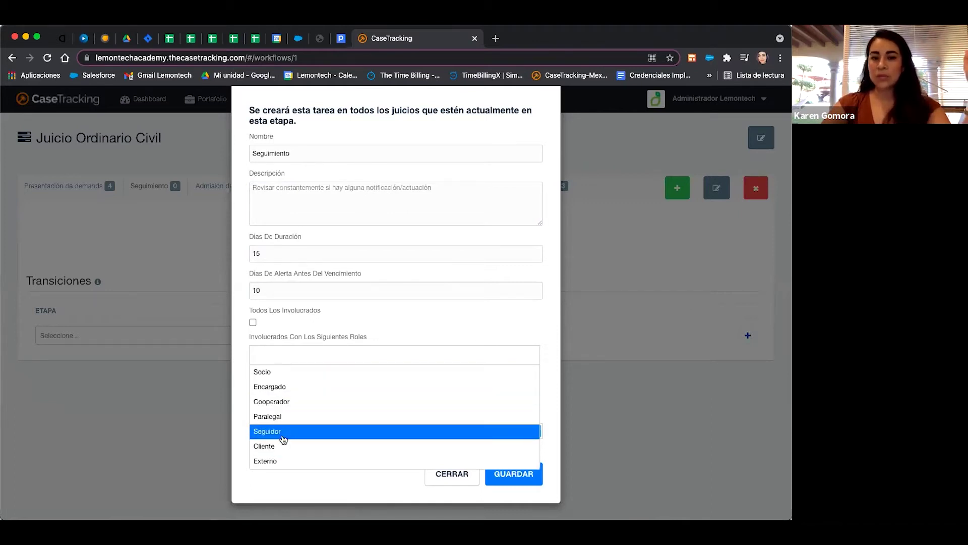
left_click(242, 385)
left_click(302, 392)
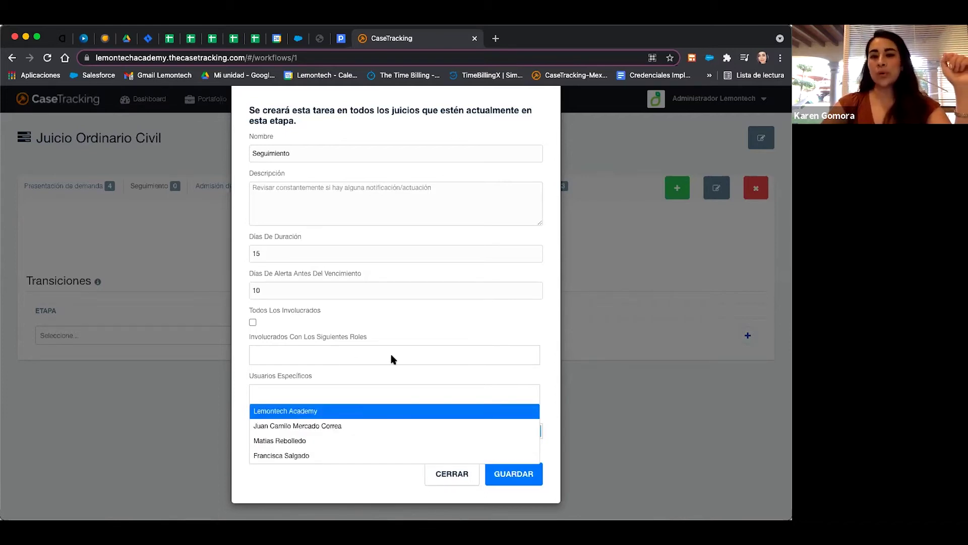
left_click(553, 376)
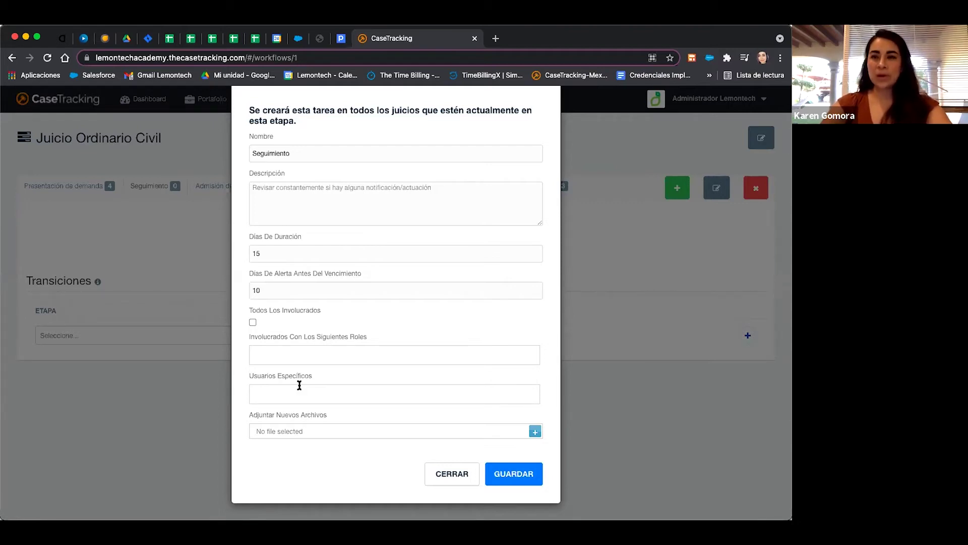
left_click(507, 472)
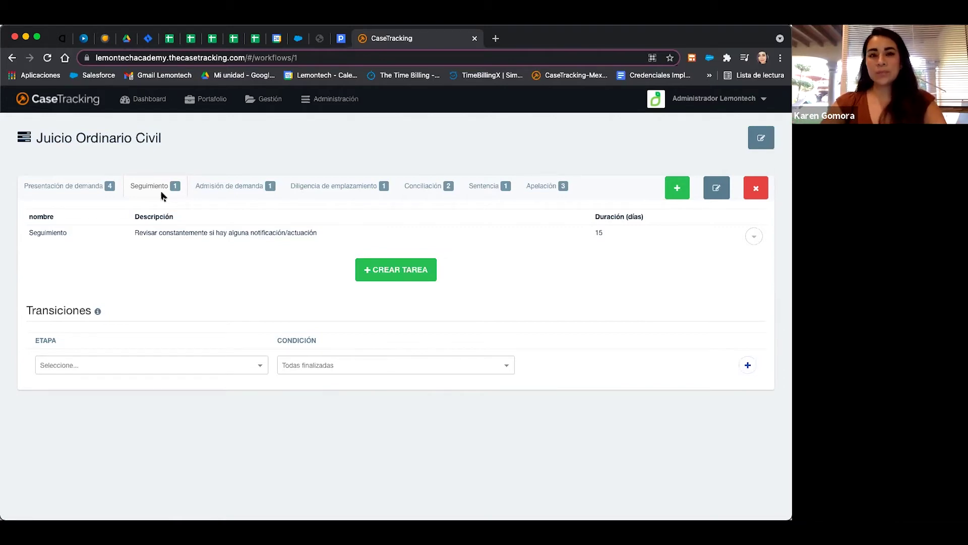
Go to Gestión > Flujos de Trabajo and open the 'Juicio Ordinario civil 2' workflow.
left_click(263, 101)
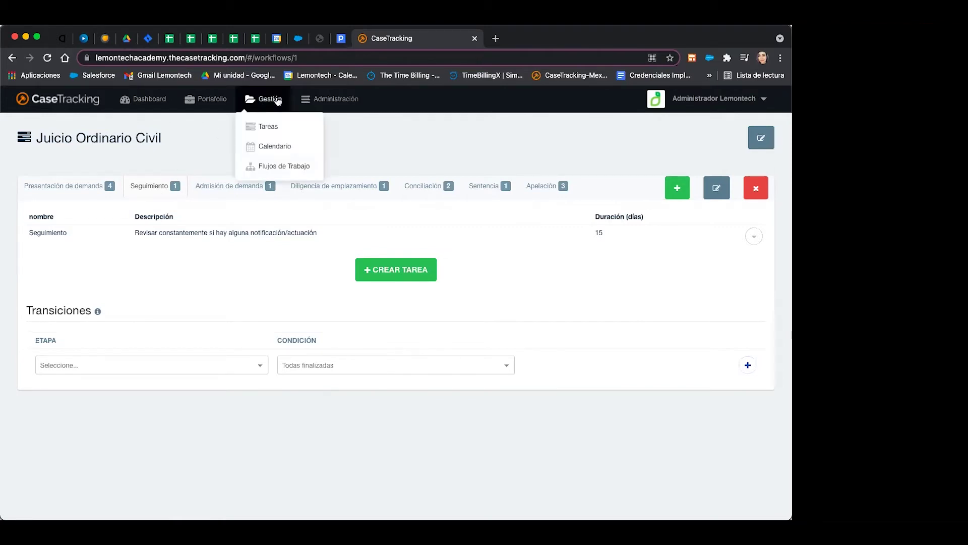
left_click(294, 170)
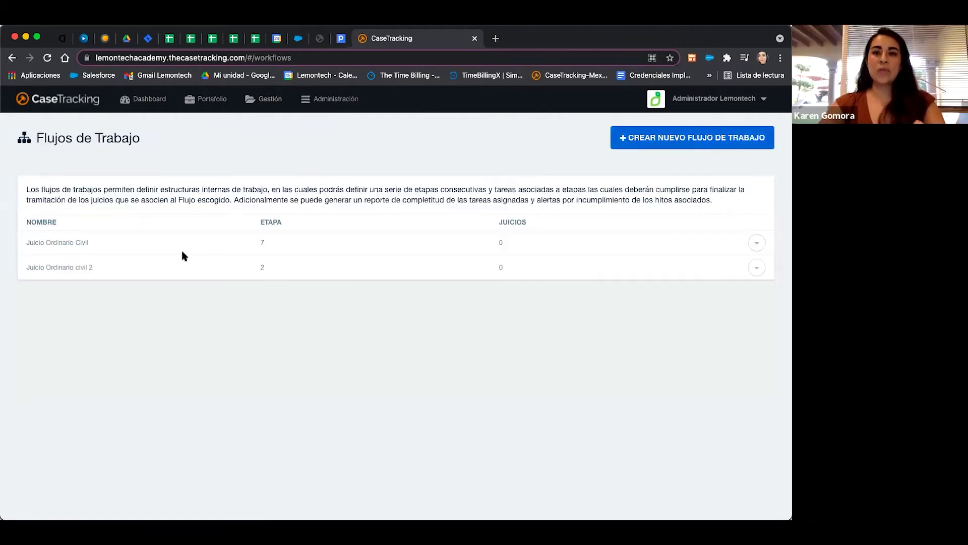
left_click(58, 267)
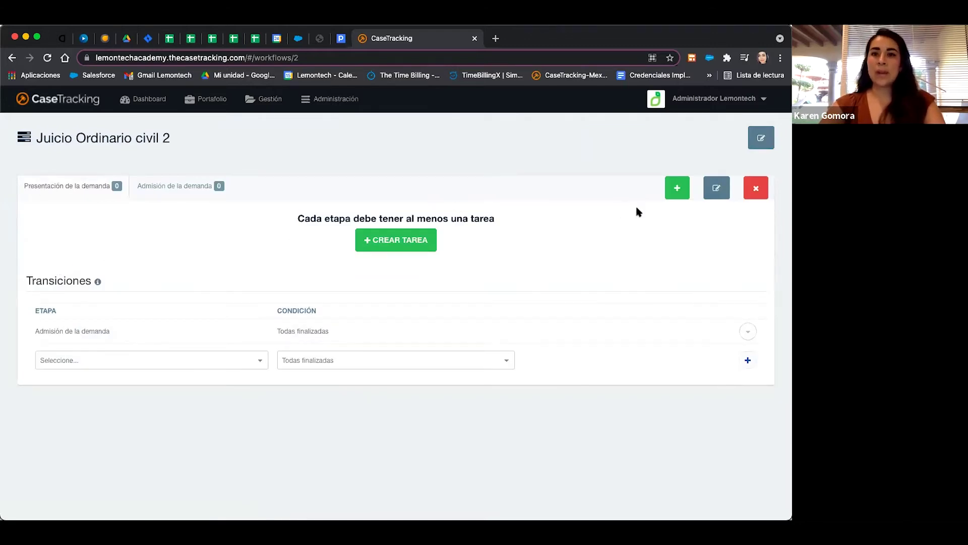
Create a third stage named 'Diligencia', fixing its capitalization before confirming.
left_click(677, 188)
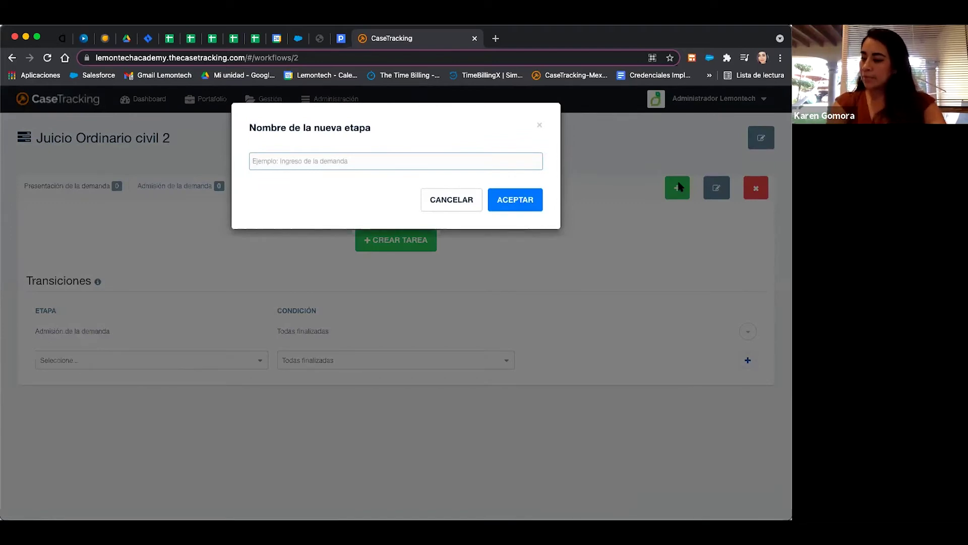
type("dILIGENCIA")
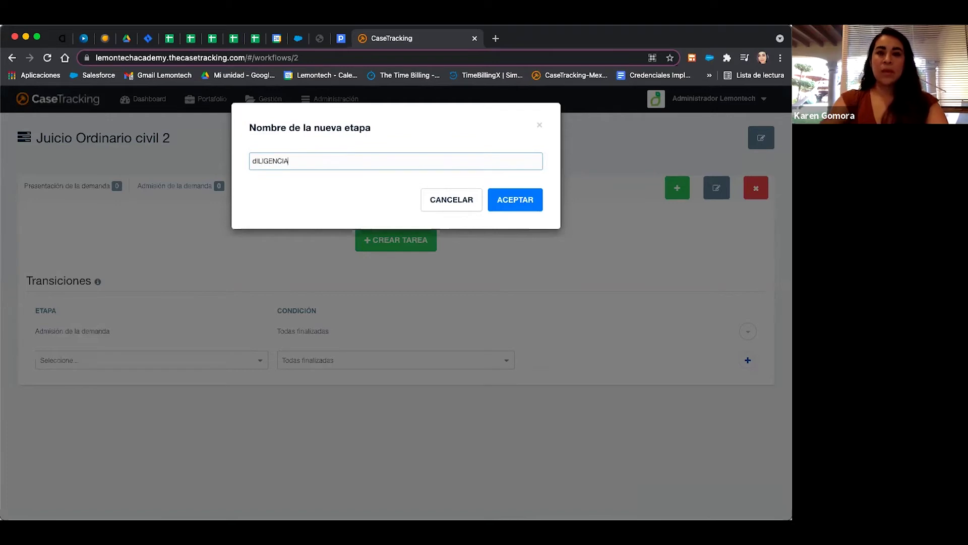
key("super+a")
type("dI")
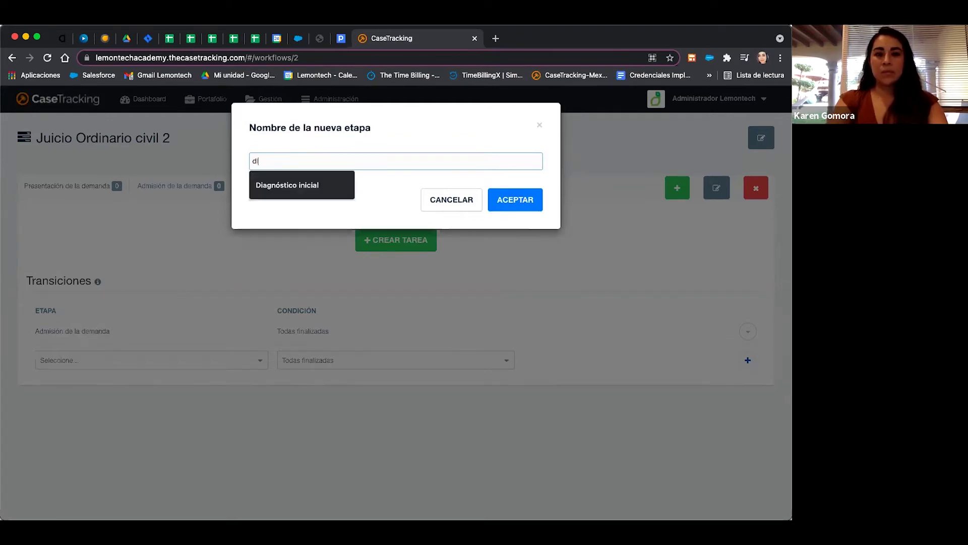
key("BackSpace")
type("Diligencia")
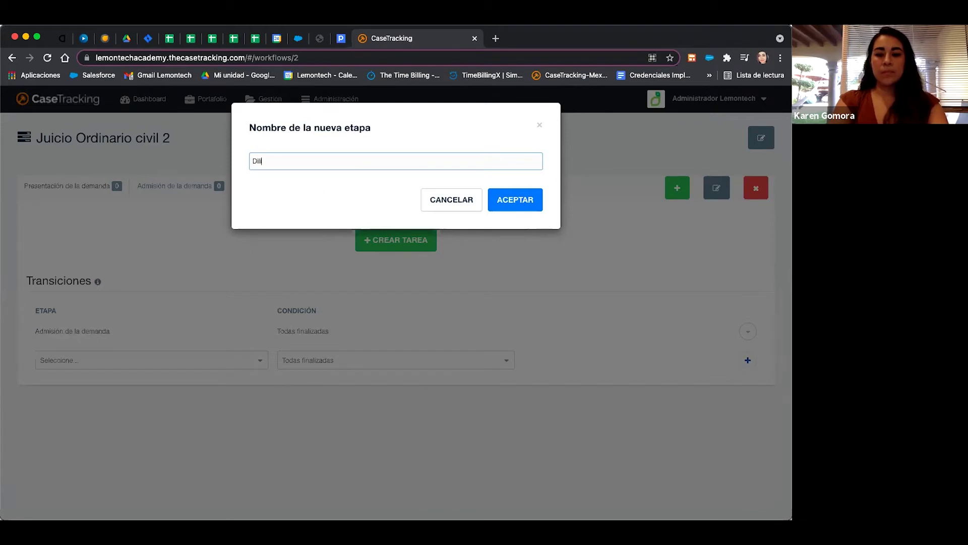
left_click(523, 213)
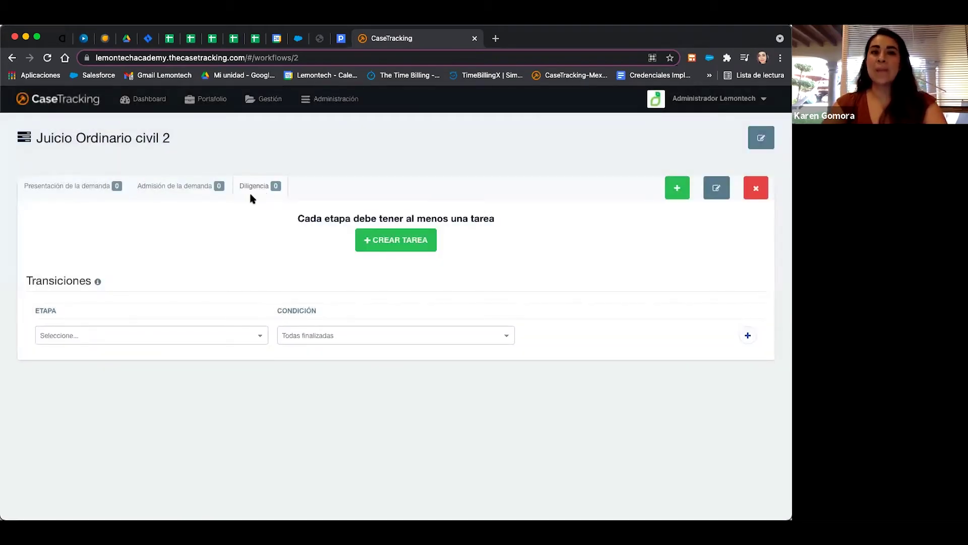
Create the task 'Redactar la demanda' in Presentación de la demanda and open its edit form.
left_click(48, 193)
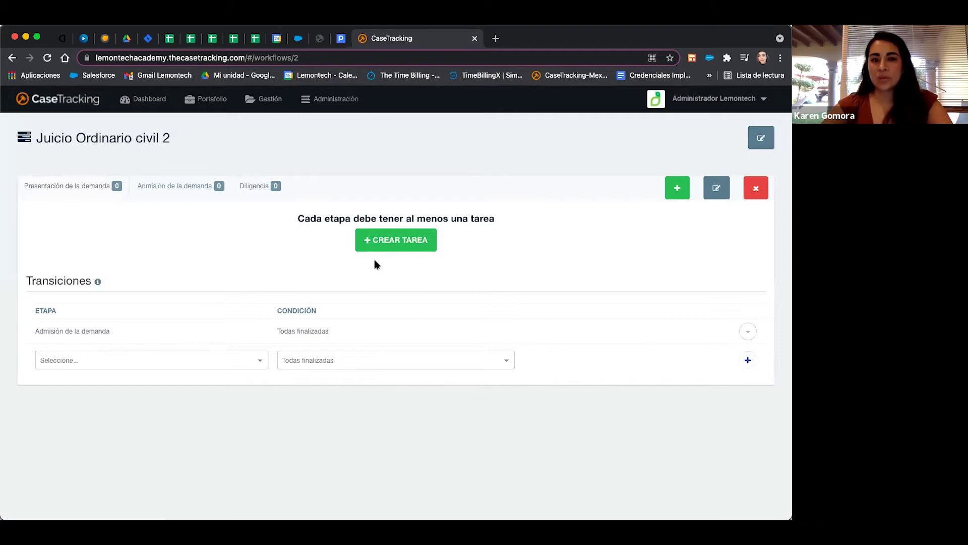
left_click(414, 246)
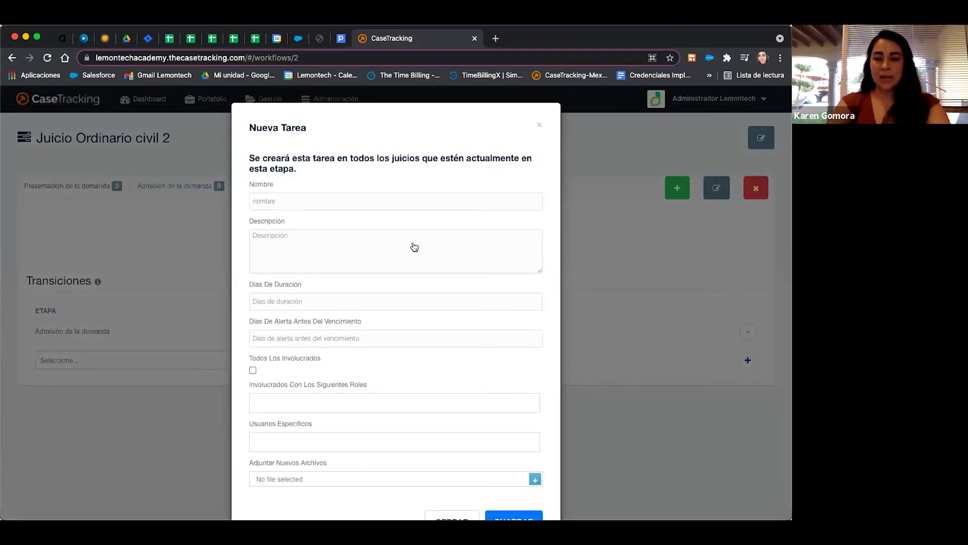
left_click(335, 199)
type("R")
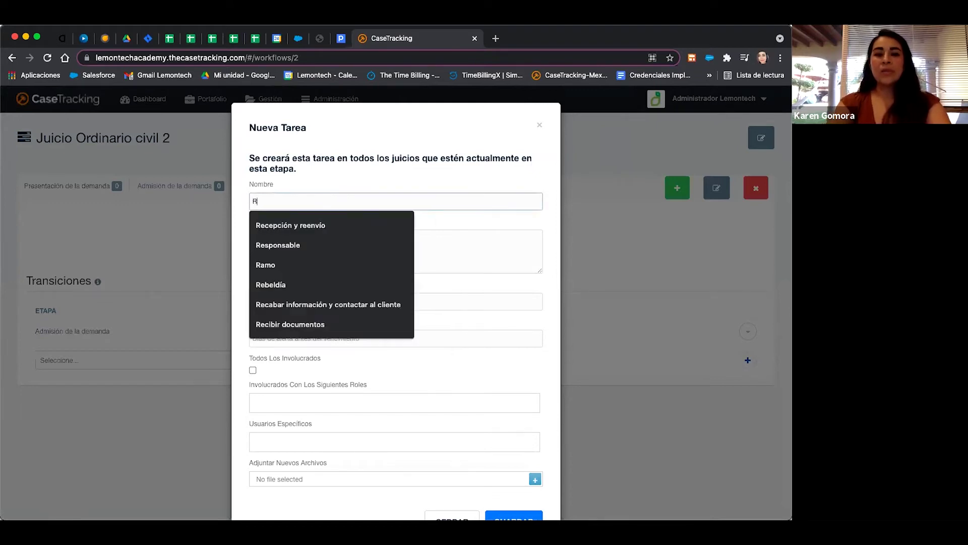
type("edactar la demanda")
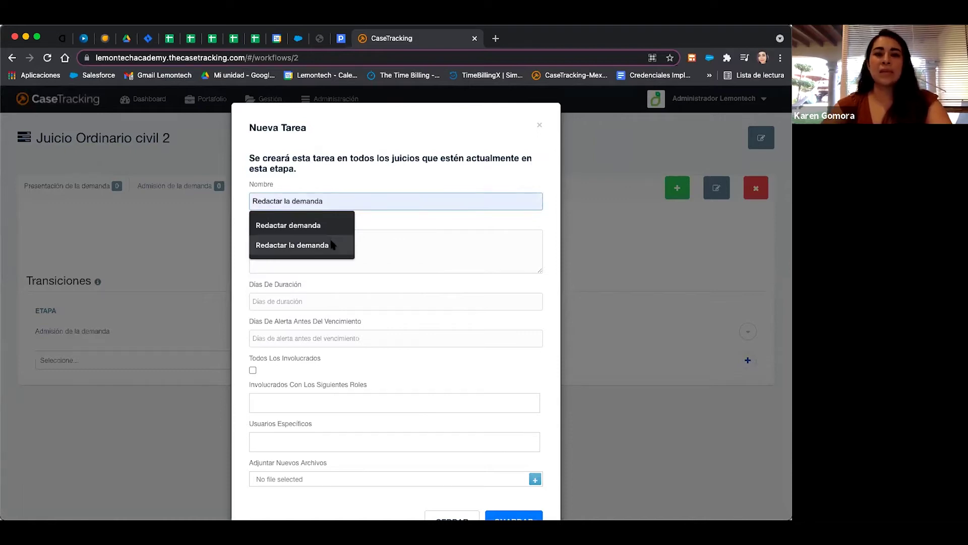
left_click(324, 244)
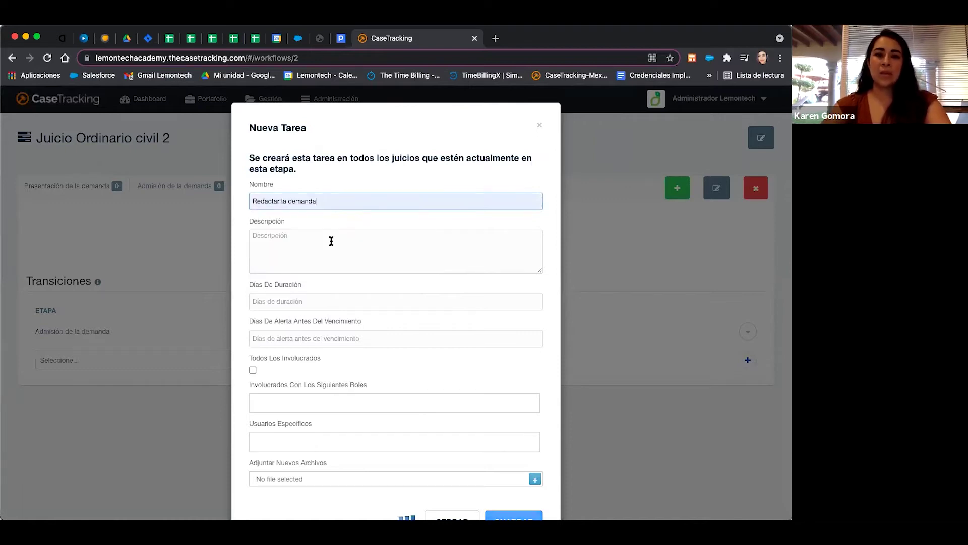
key("Return")
left_click(754, 236)
left_click(713, 258)
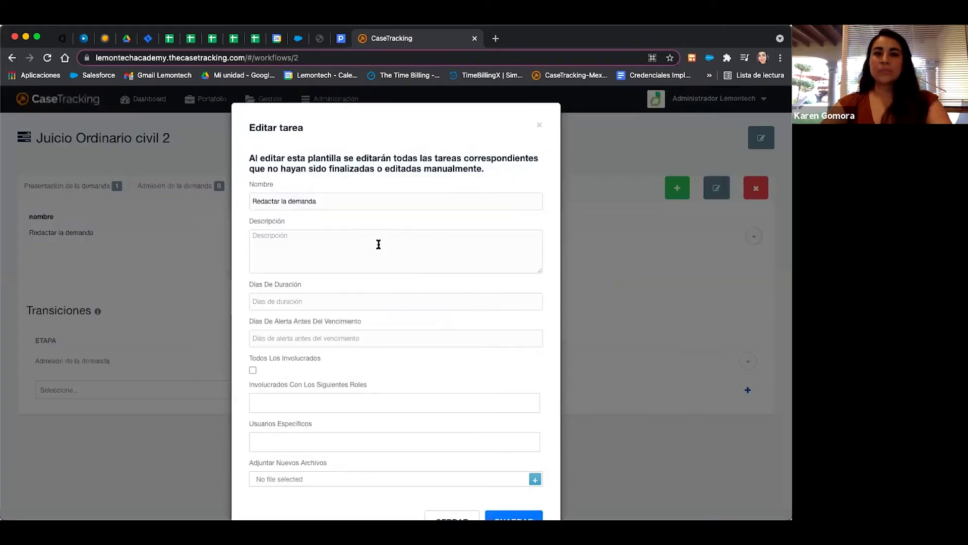
Enter the description 'Redactar la demanda con base en anexos y documentación'.
left_click(265, 239)
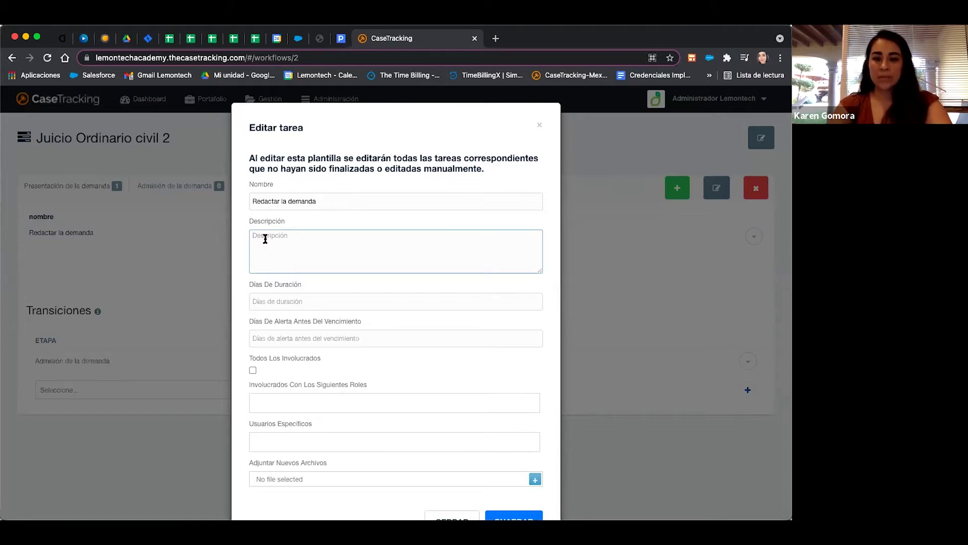
type("Redact")
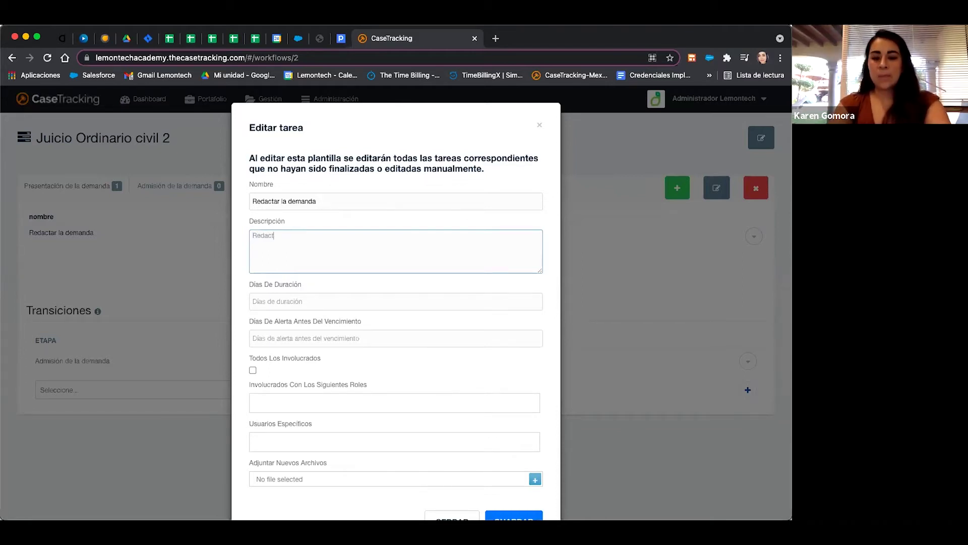
type("ar la demanda con")
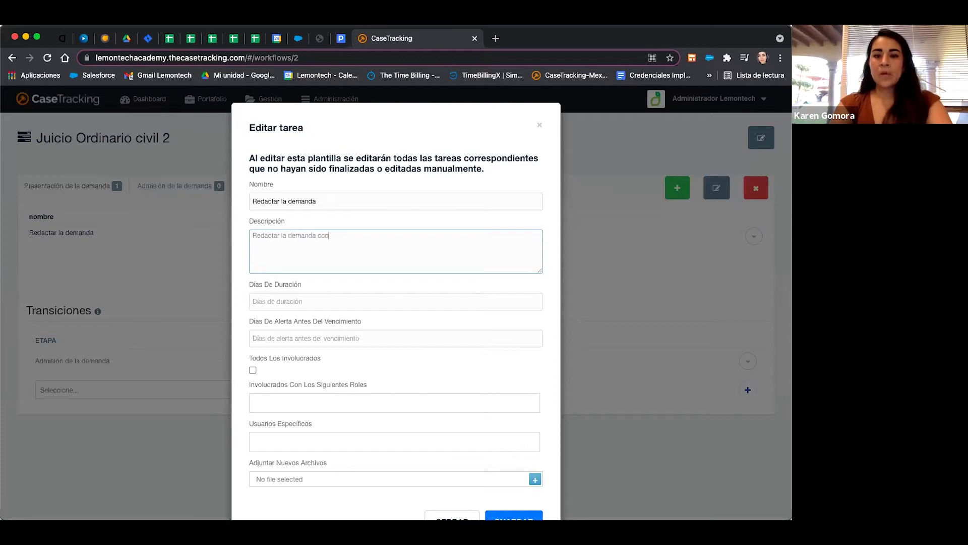
type(" base en anex")
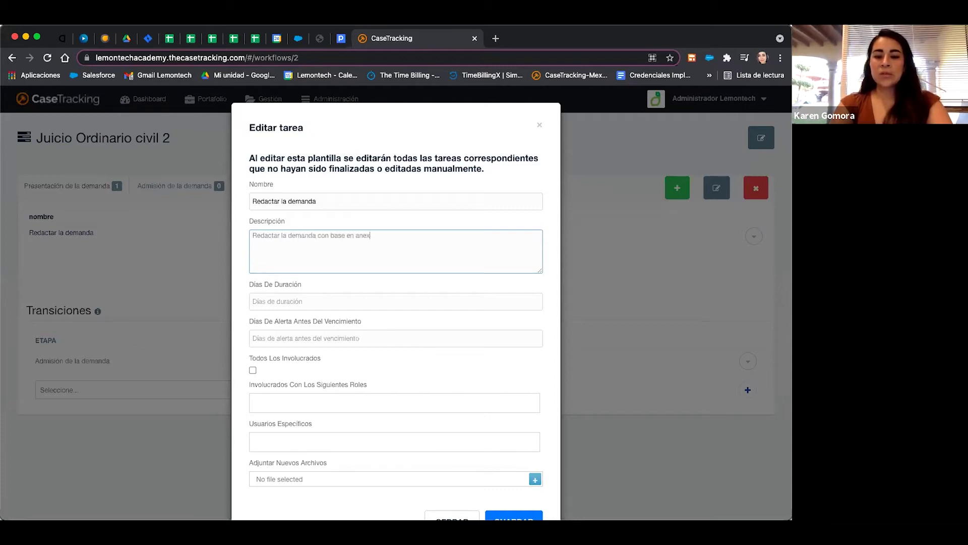
type("os y documentación")
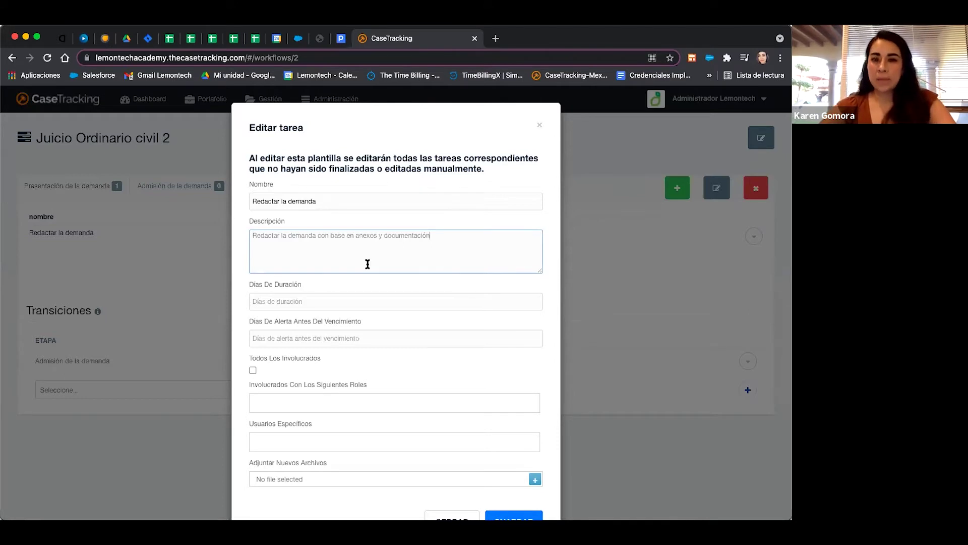
scroll(368, 265, "down", 2)
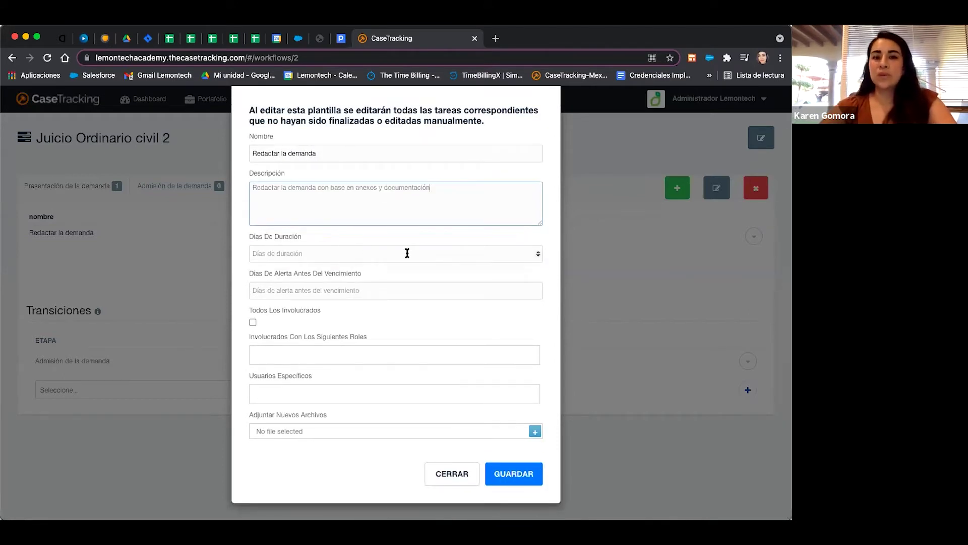
Set Redactar la demanda to 3 days' duration, a 2-day alert, and the Cooperador role.
left_click(538, 252)
left_click(538, 251)
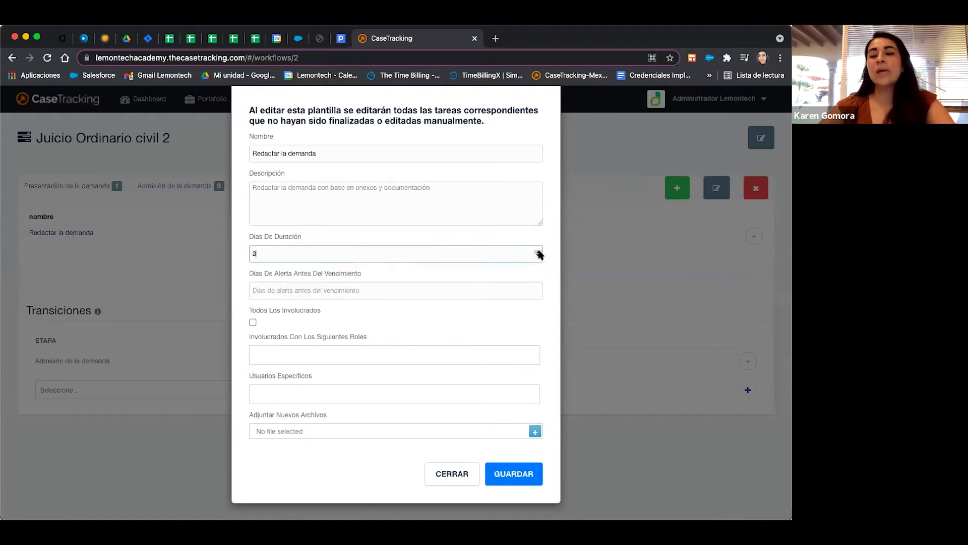
left_click(538, 289)
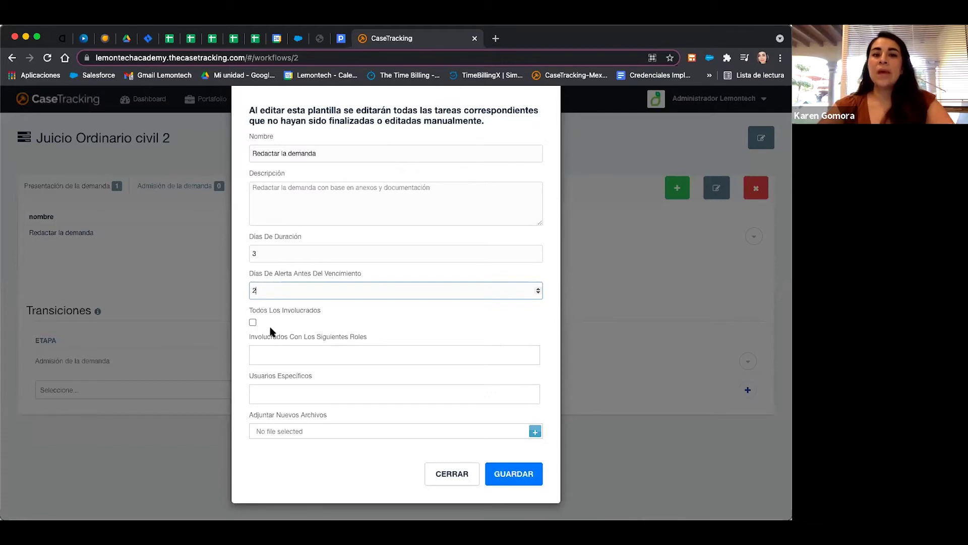
left_click(275, 359)
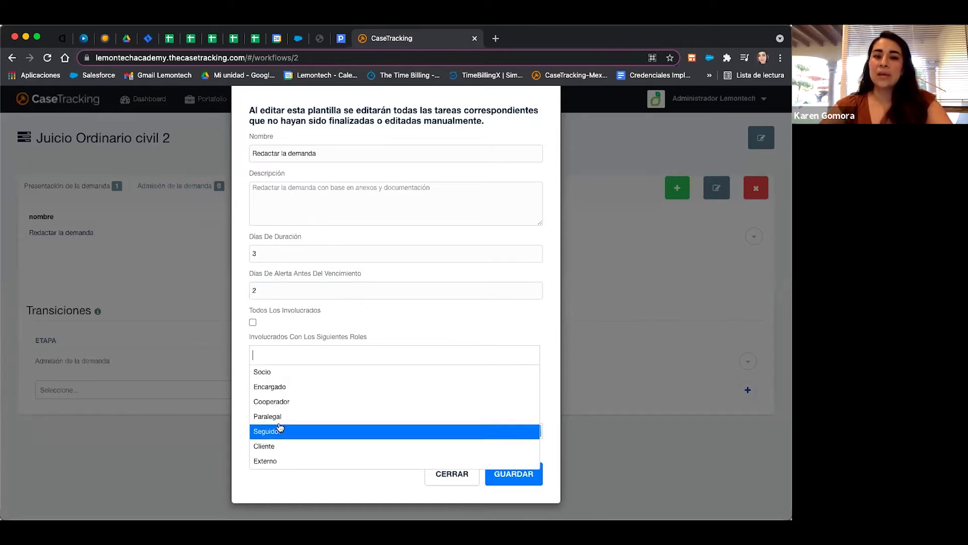
left_click(281, 406)
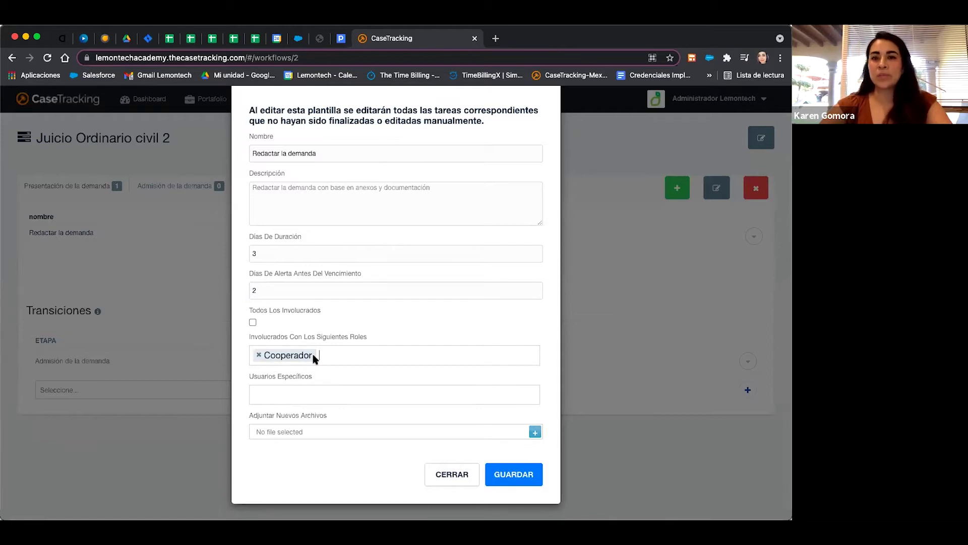
left_click(298, 394)
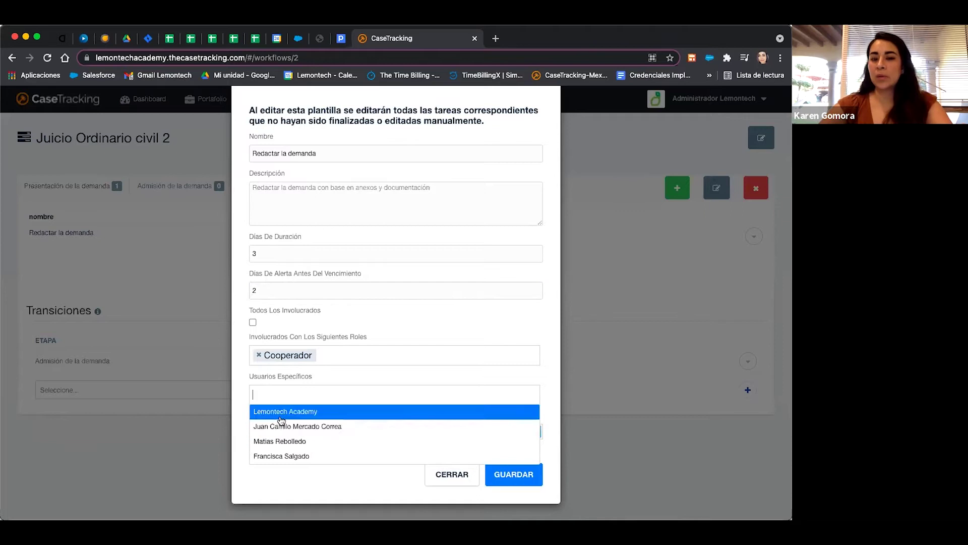
left_click(239, 374)
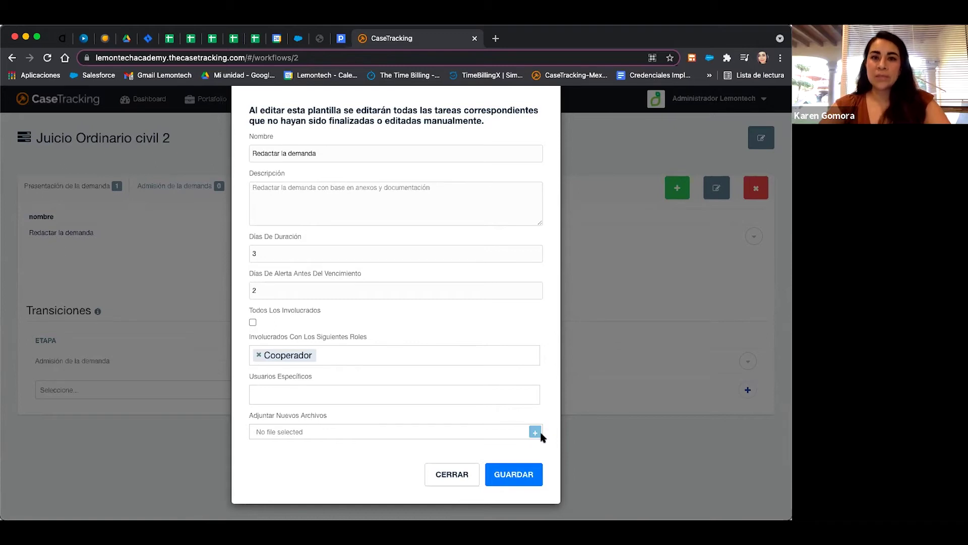
Attach report.xlsx to Redactar la demanda and save the task.
left_click(535, 432)
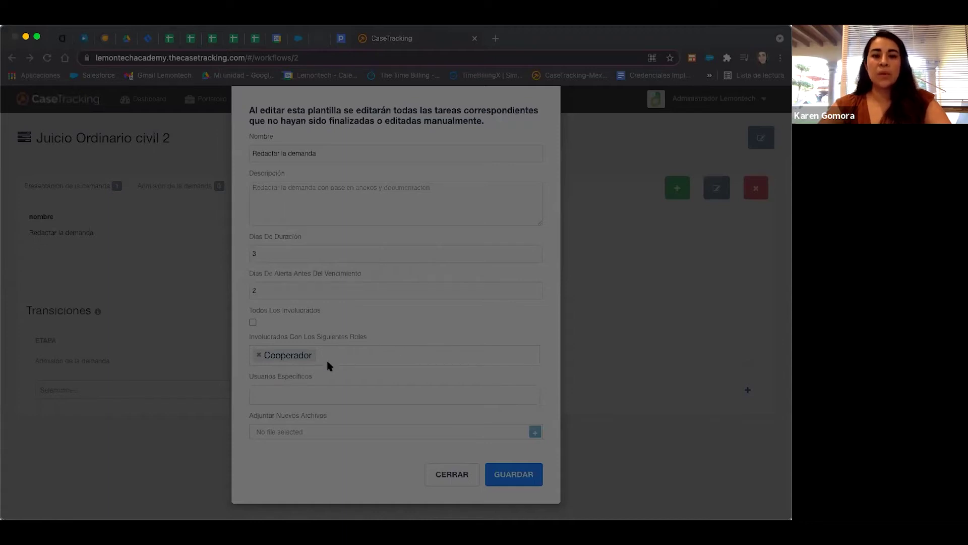
left_click(567, 393)
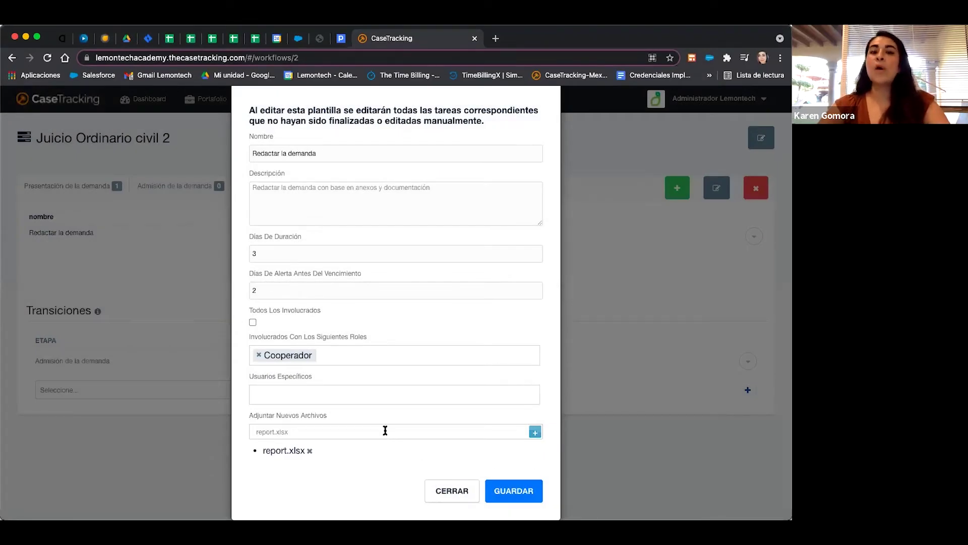
left_click(521, 492)
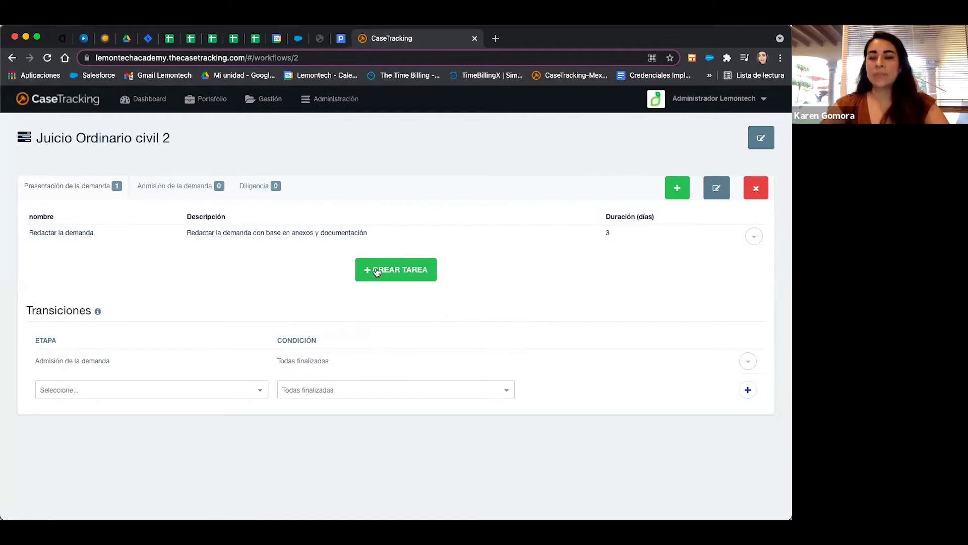
Open a blank Nueva Tarea form for another Presentación de la demanda task.
left_click(394, 272)
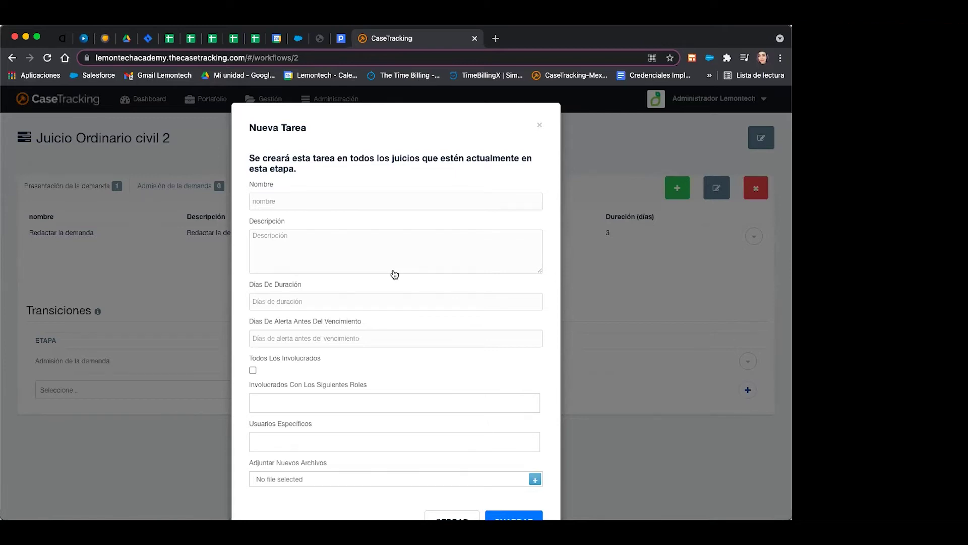
Name the task 'Presentación de la demanda', describe it, and set 5 days' duration with a 2-day alert.
scroll(395, 274, "down", 2)
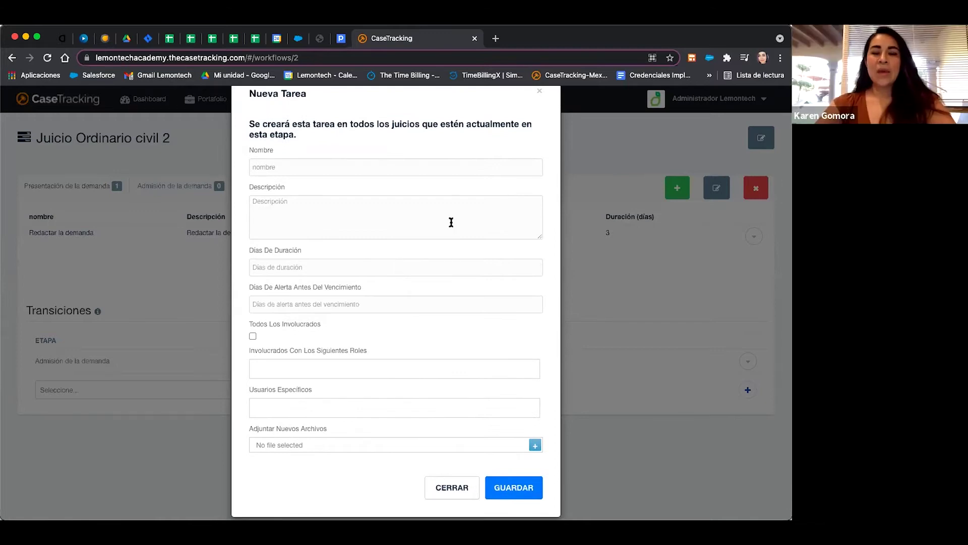
left_click(384, 168)
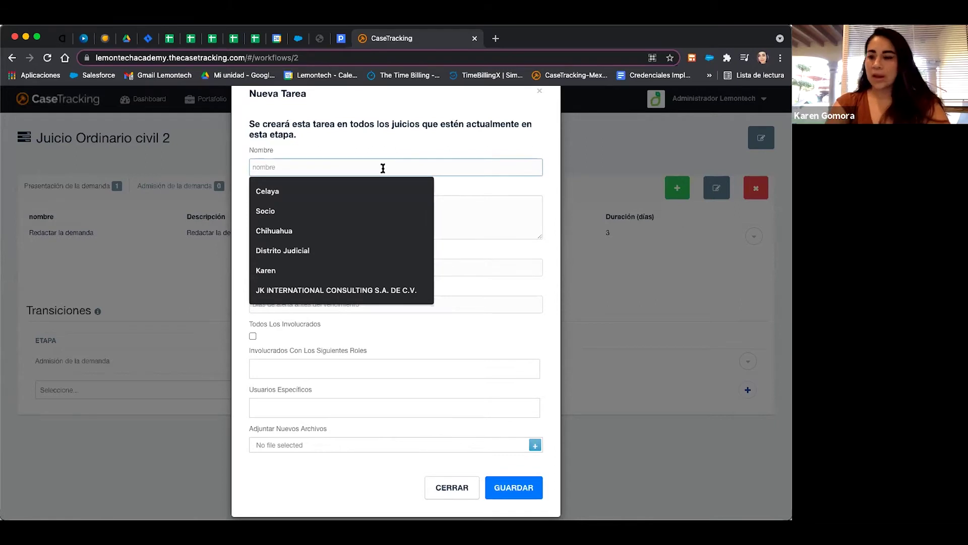
type("Present")
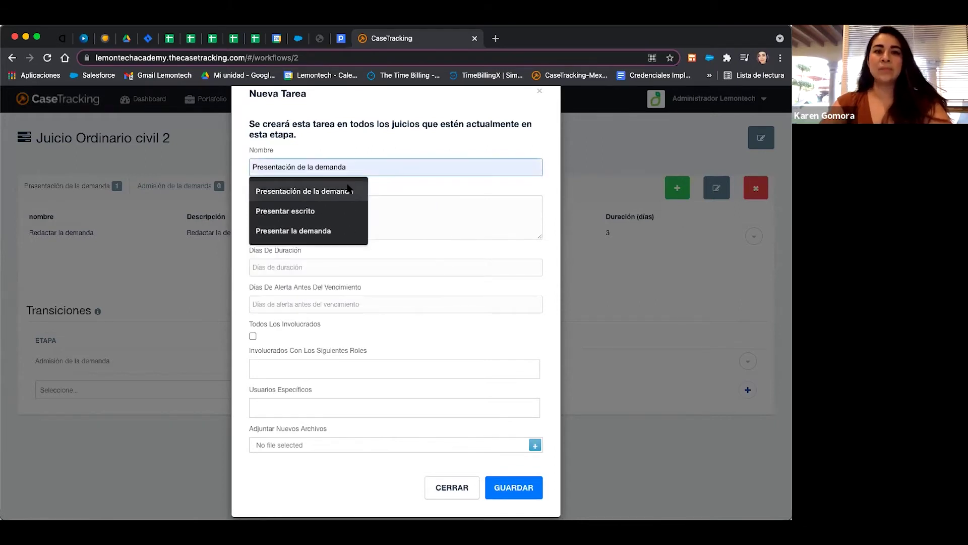
type("ación")
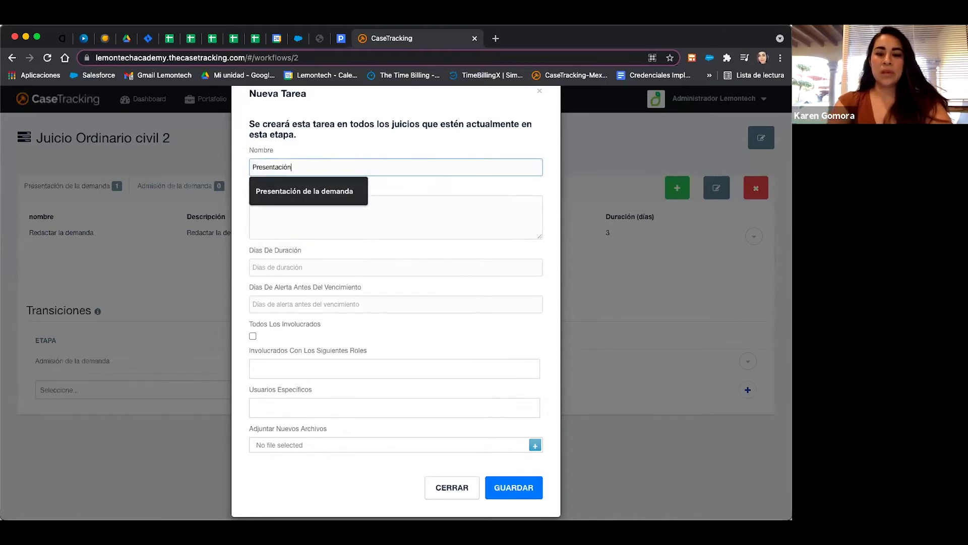
type(" de la demanda")
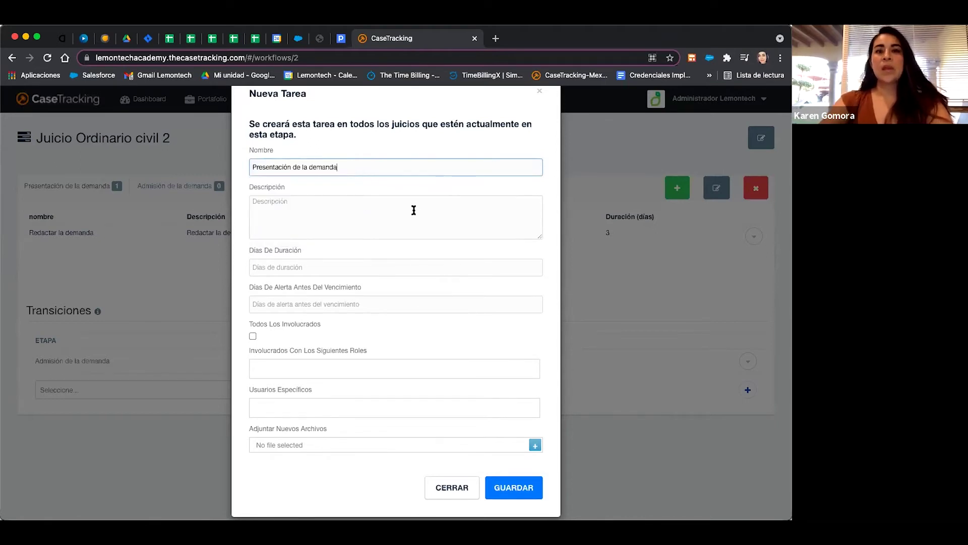
left_click(397, 216)
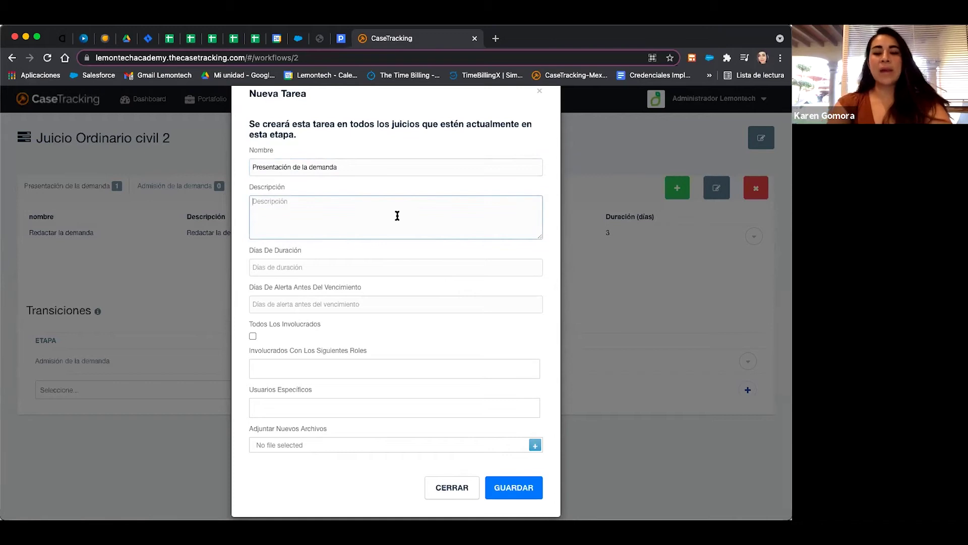
type("Presentac")
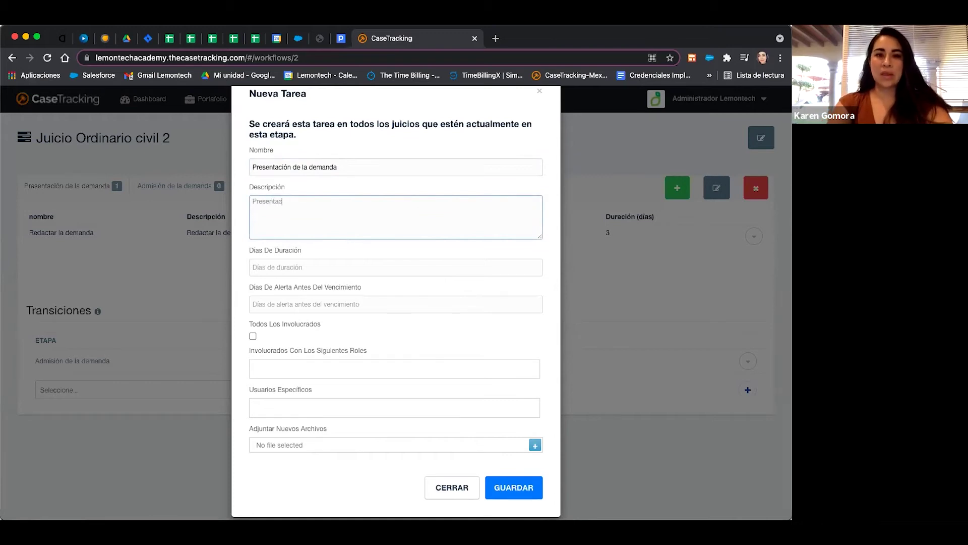
key("BackSpace")
type("r la dema")
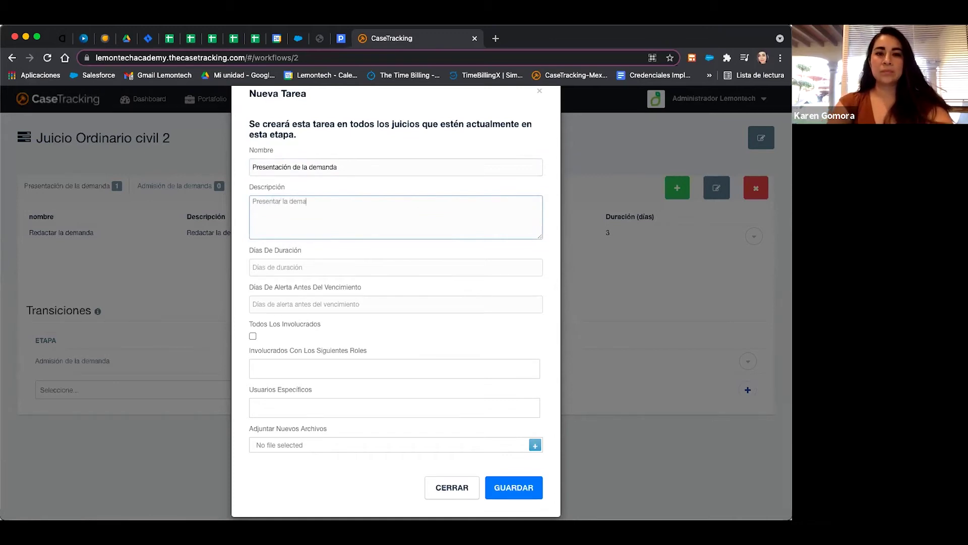
type("nda con base en la ofcilia")
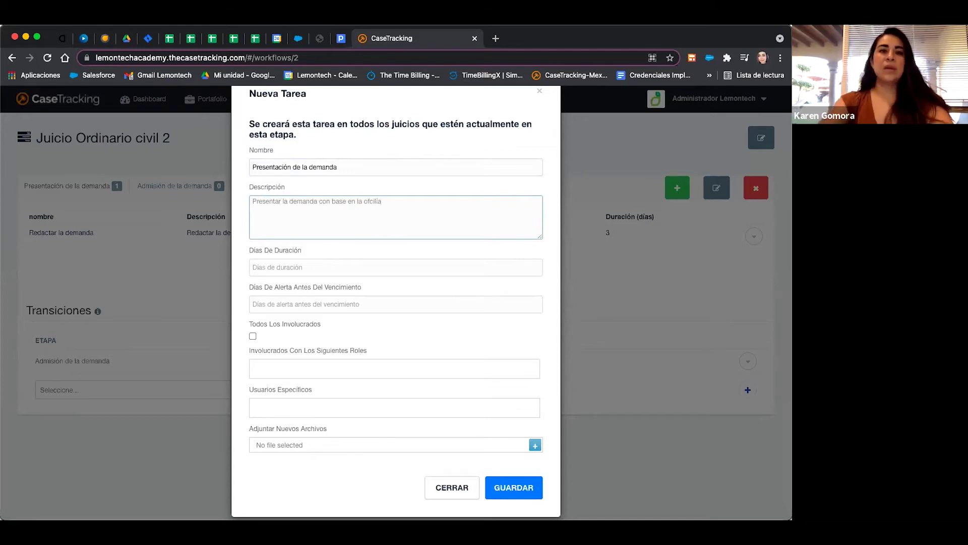
left_click(538, 264)
left_click(538, 264)
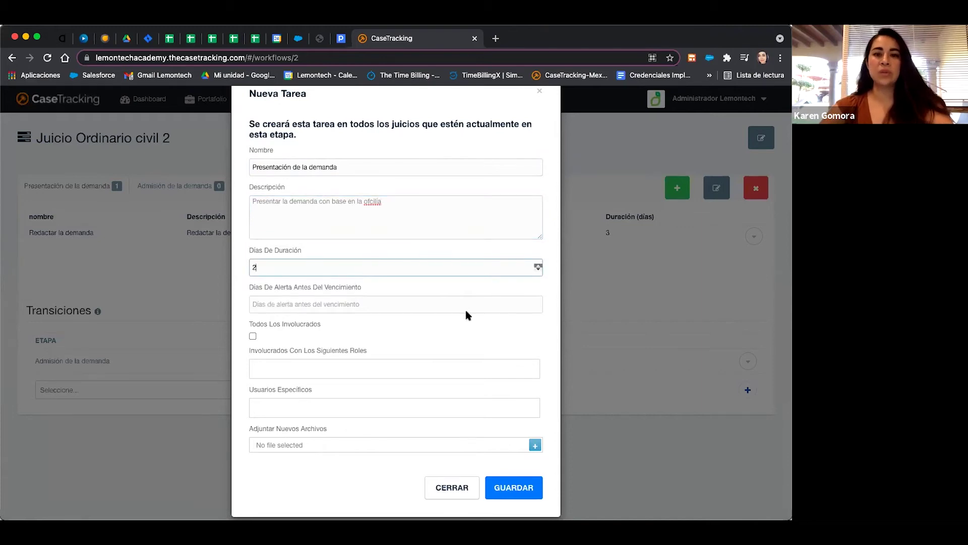
left_click(538, 265)
left_click(539, 301)
left_click(538, 302)
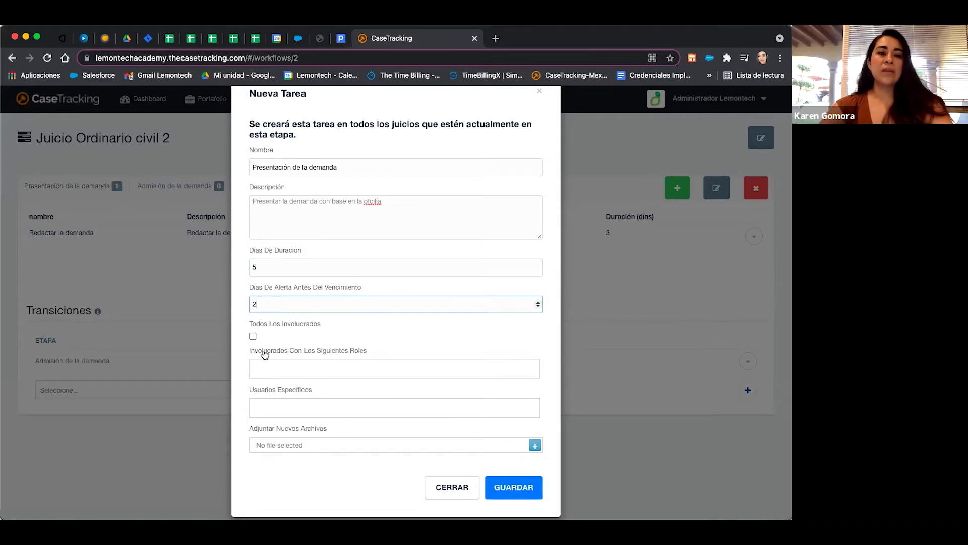
Involve the Cooperador role, with no specific users, and save the task.
left_click(272, 370)
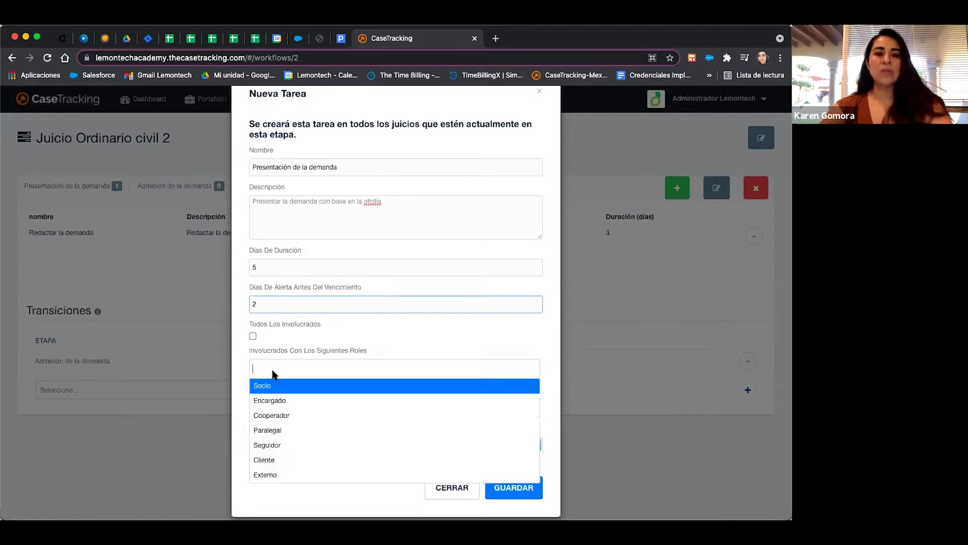
left_click(279, 416)
left_click(295, 408)
left_click(459, 332)
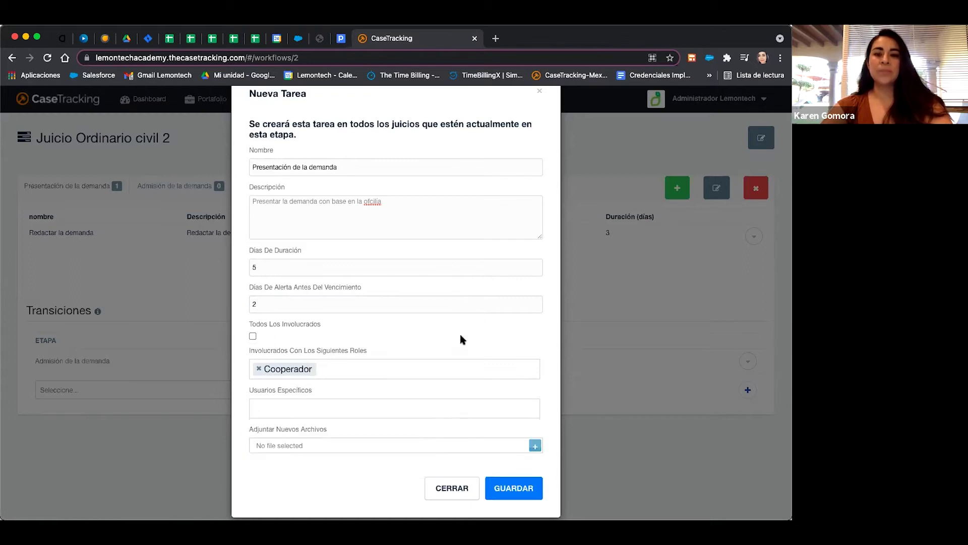
left_click(520, 489)
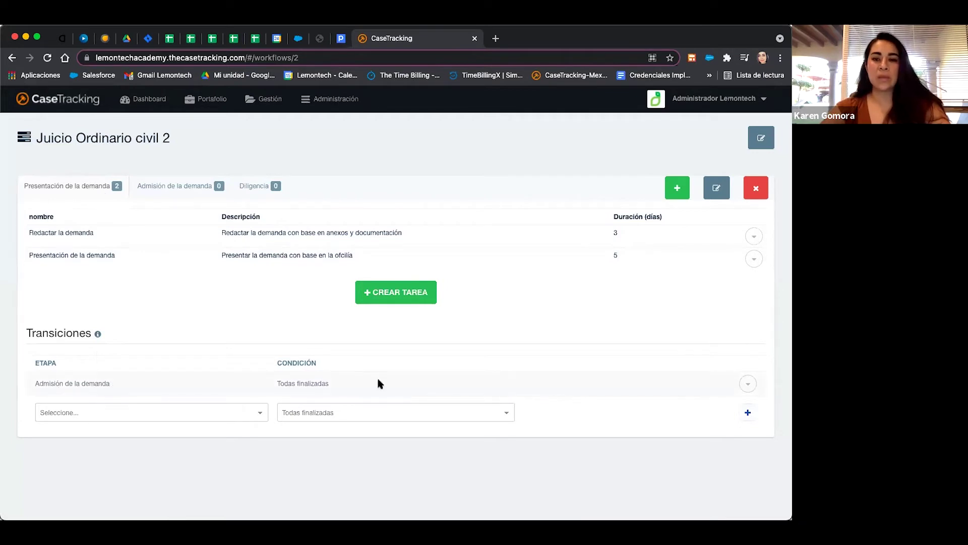
Change the transition condition to Todas aprobadas, then go to the Admisión de la demanda stage.
left_click(748, 386)
left_click(705, 405)
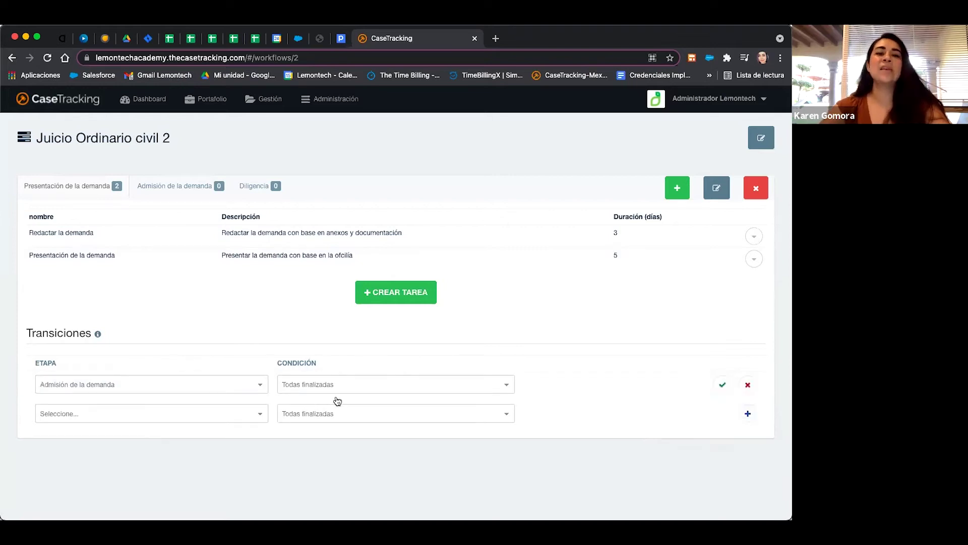
left_click(316, 387)
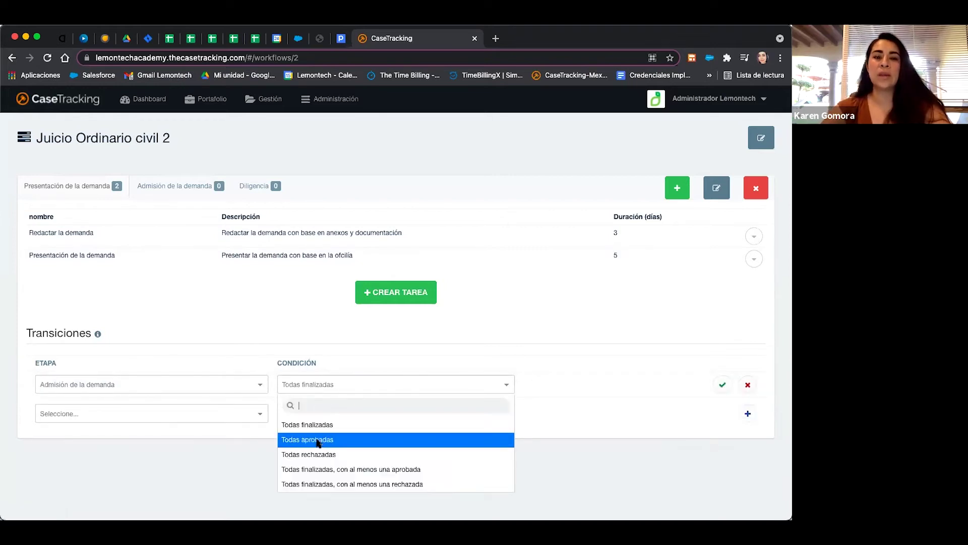
left_click(318, 442)
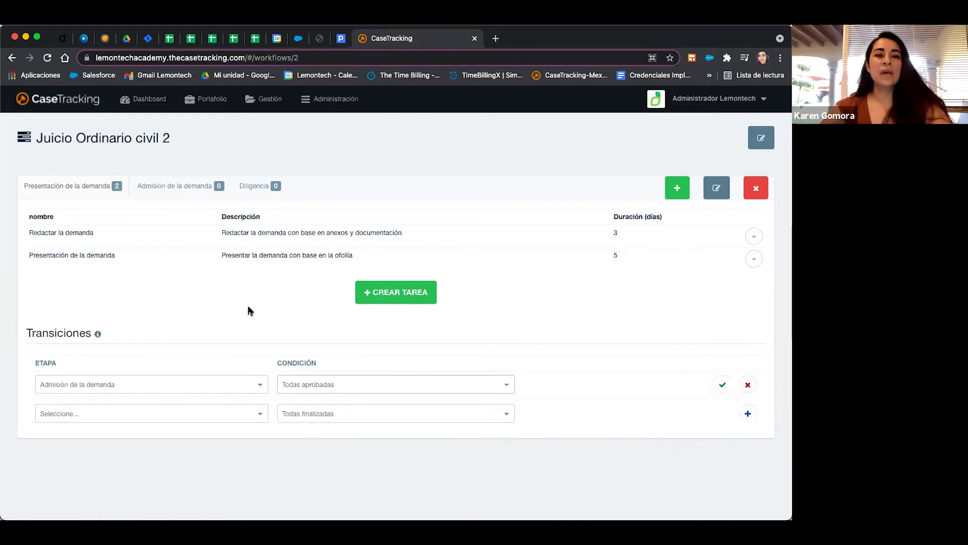
left_click(174, 189)
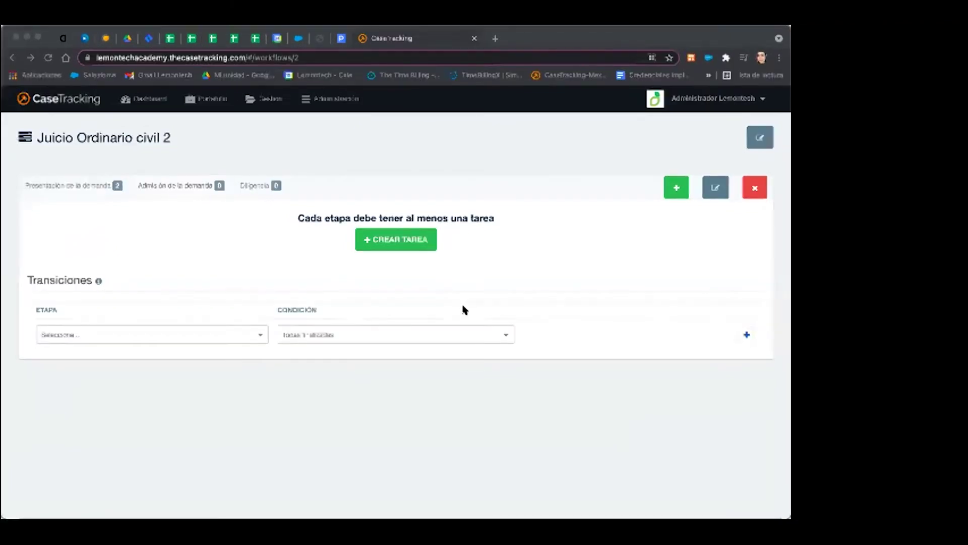
Create a new task named 'Admisión y Radicación' and paste its description paragraph with image.png.
left_click(398, 244)
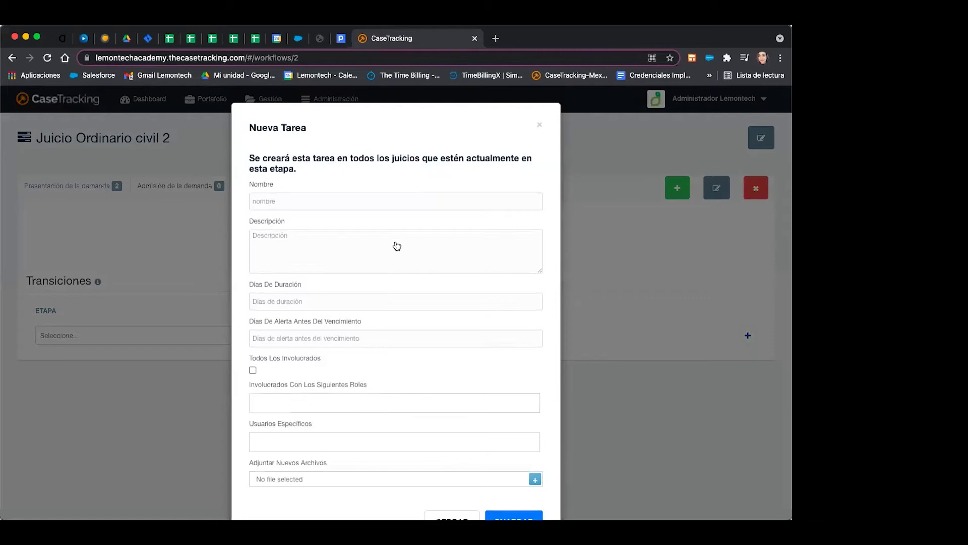
left_click(335, 197)
type("A")
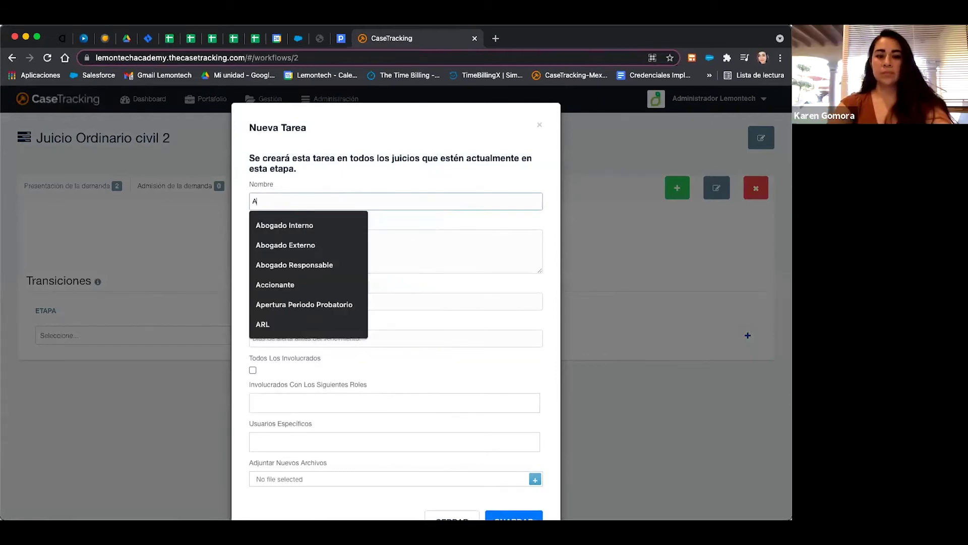
type("dmisión y ")
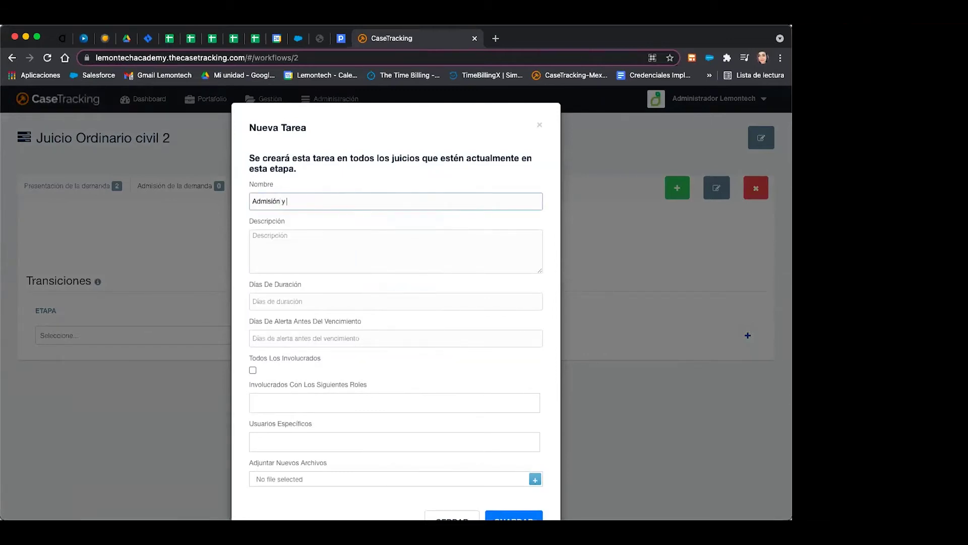
type("Rd")
key("BackSpace")
type("aci")
type("icación")
left_click(364, 244)
type("Deberá verificar el auto de admisión de la demanda, revisar que estén los datos correctos y verificar el numero de expediente y juzgado recaido. En caso de existir alguna prevensión, realizar lo conducente para cumplimentarla.")
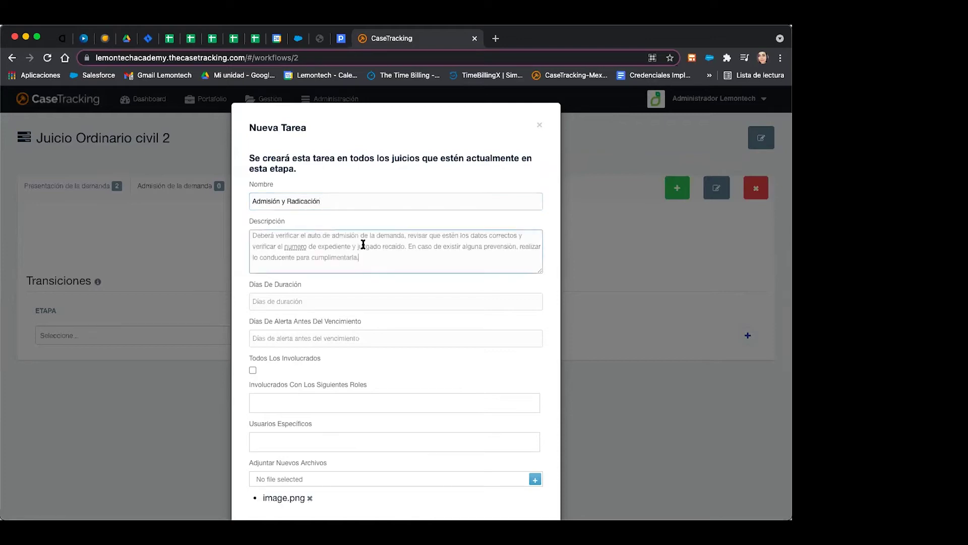
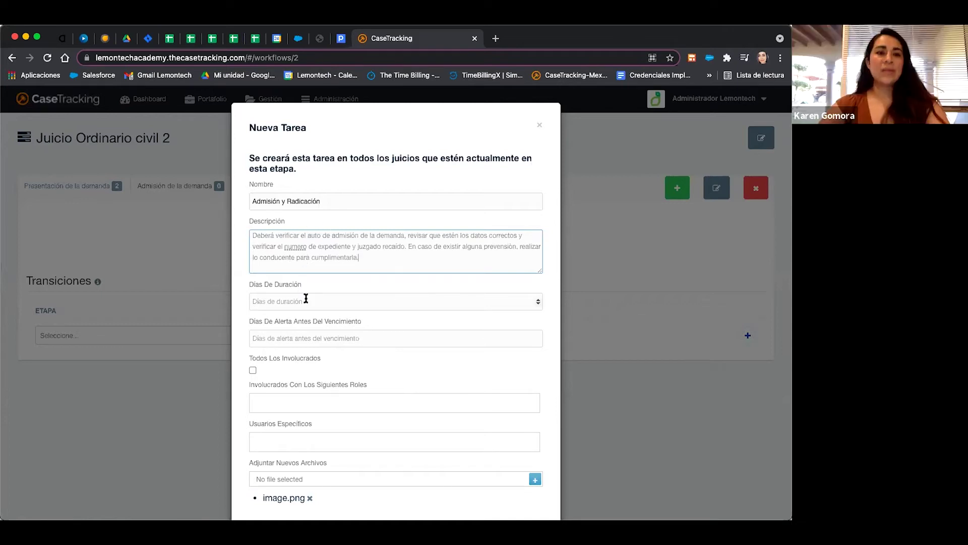
Save the Admisión y Radicación task, view the Presentación de la demanda stage, then return to Juicios.
scroll(311, 335, "down", 3)
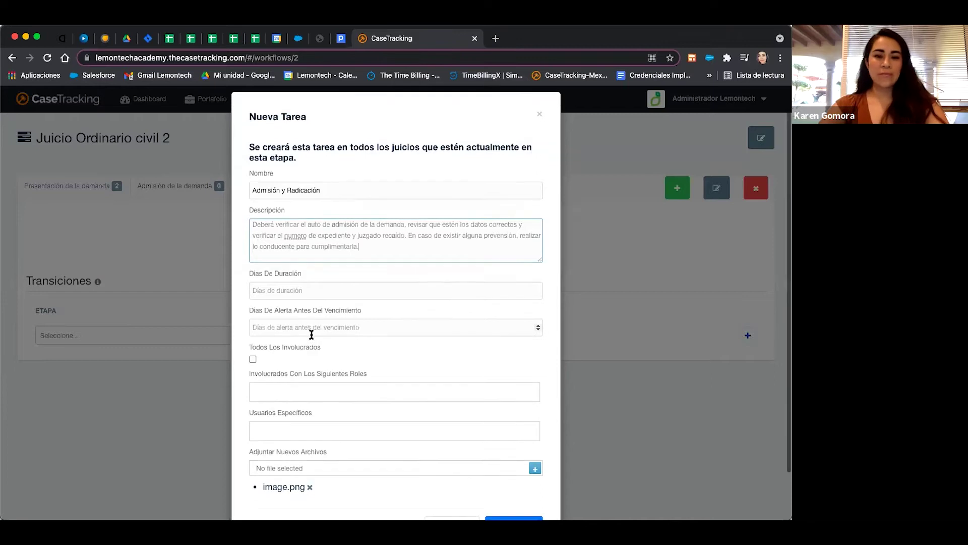
left_click(518, 476)
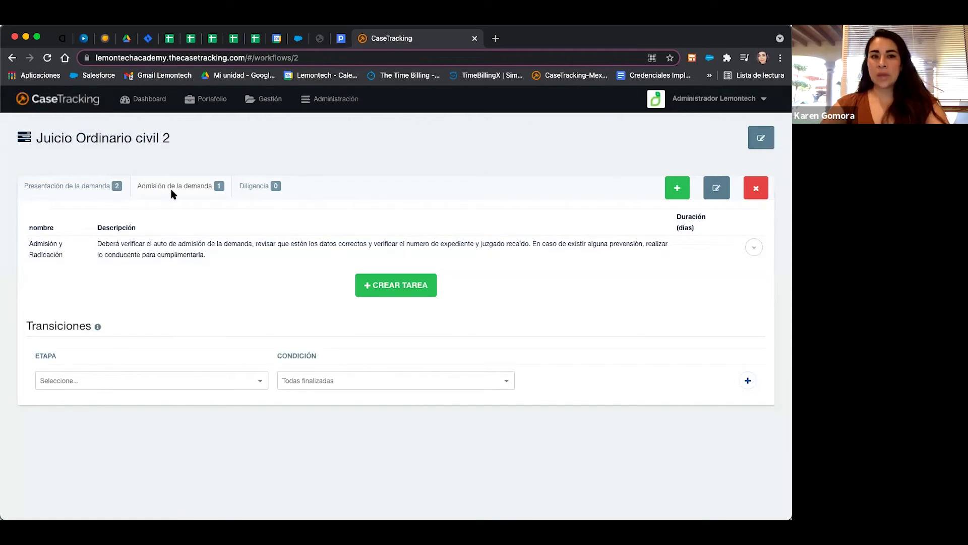
left_click(81, 194)
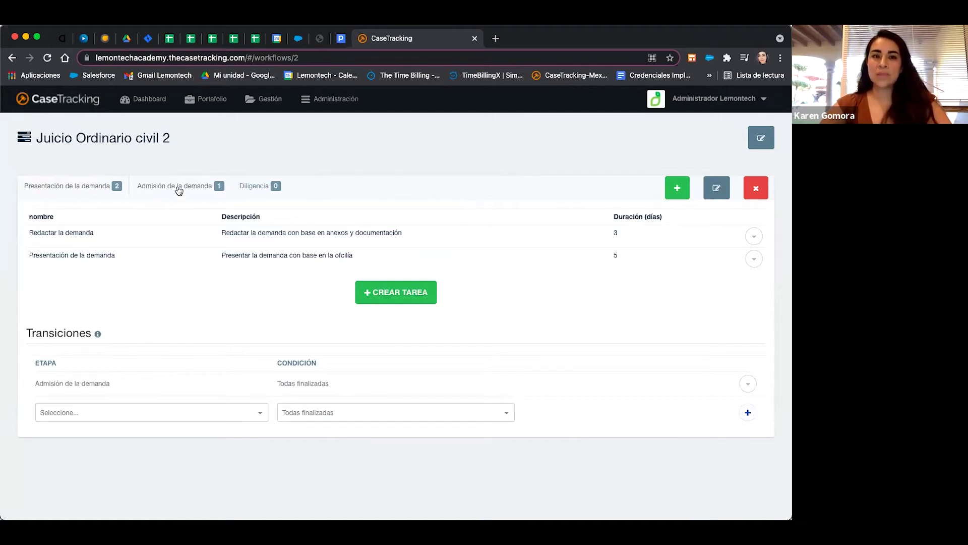
left_click(207, 103)
left_click(217, 127)
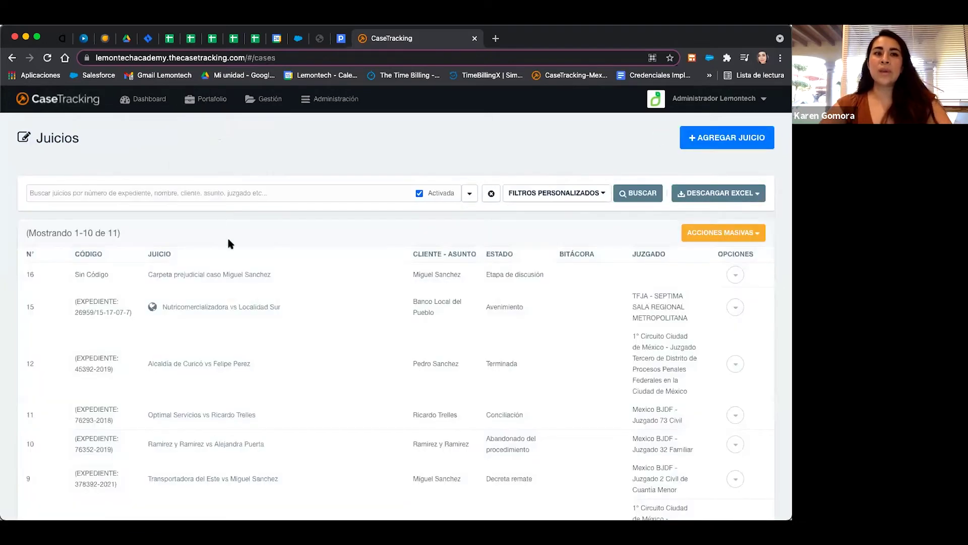
scroll(230, 244, "down", 2)
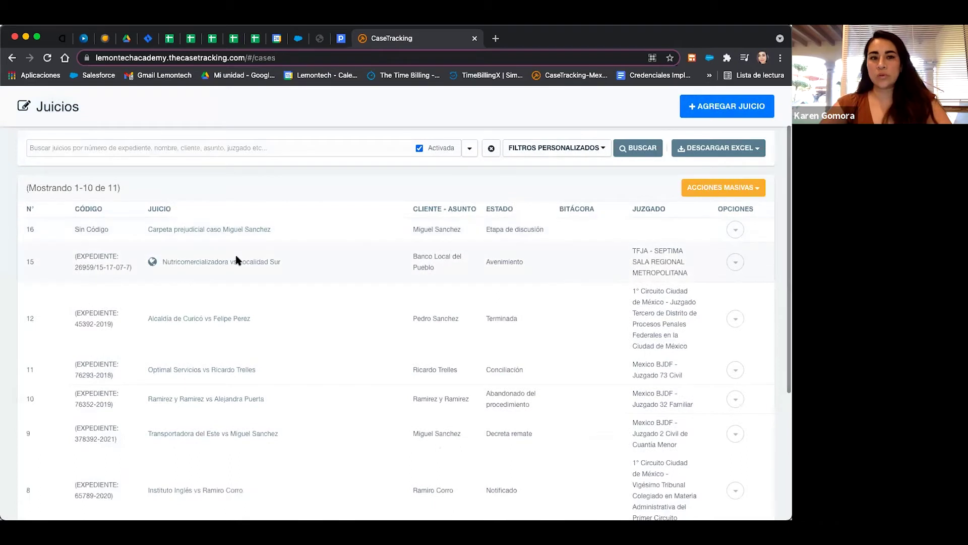
left_click(211, 262)
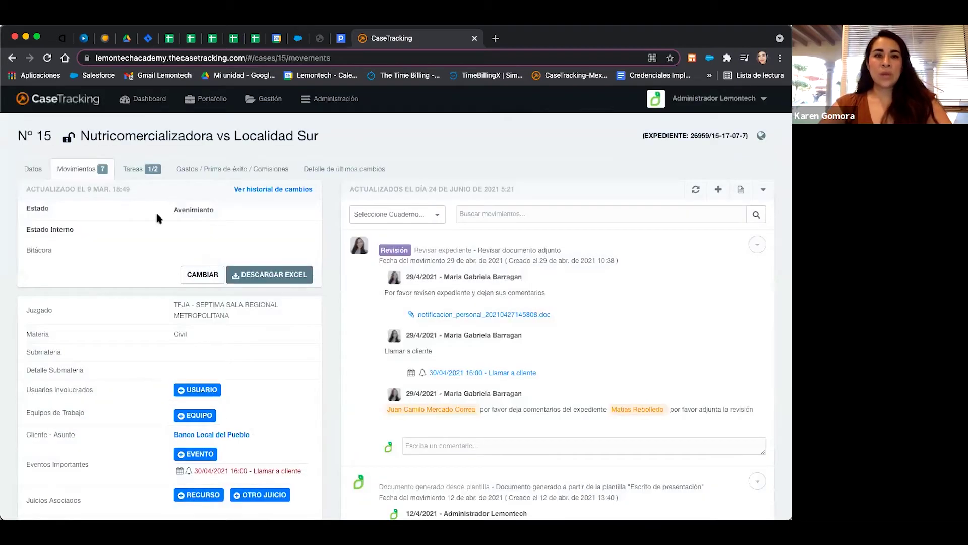
left_click(12, 58)
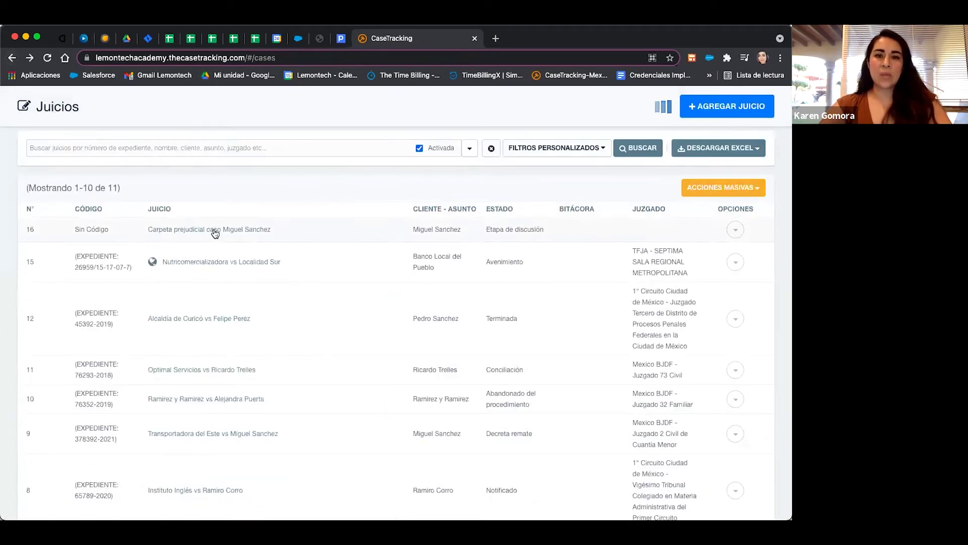
left_click(211, 320)
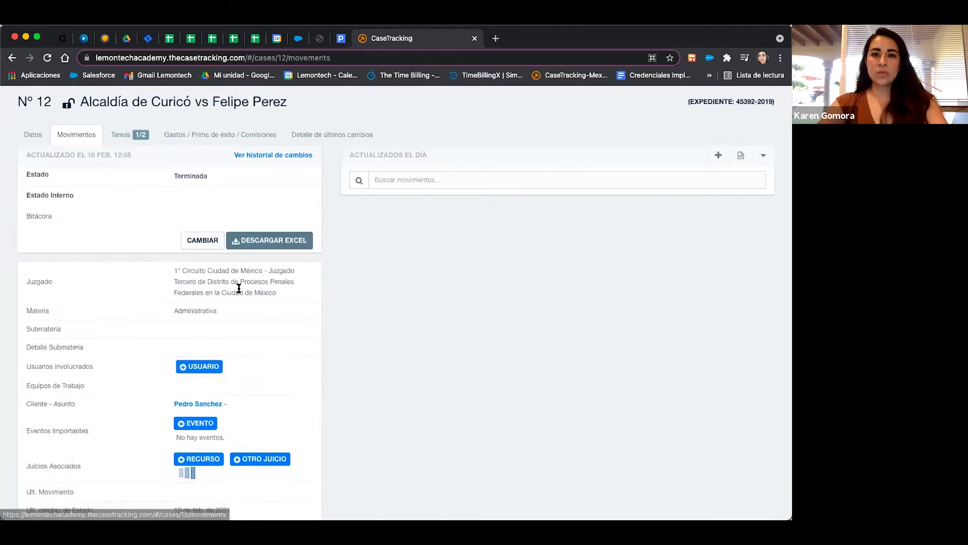
left_click(130, 136)
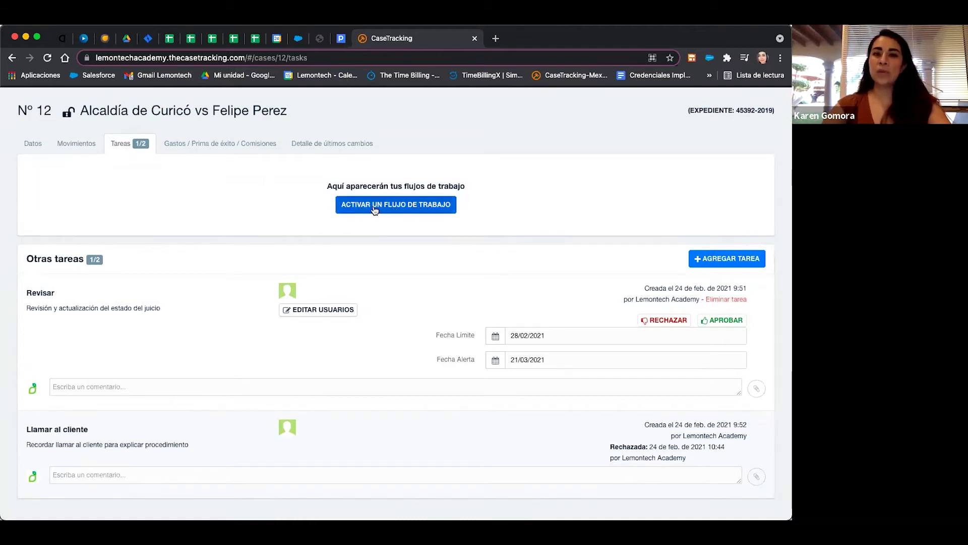
Activate Juicio Ordinario Civil on case 12 with Presentación de demanda as the initial stage.
left_click(418, 213)
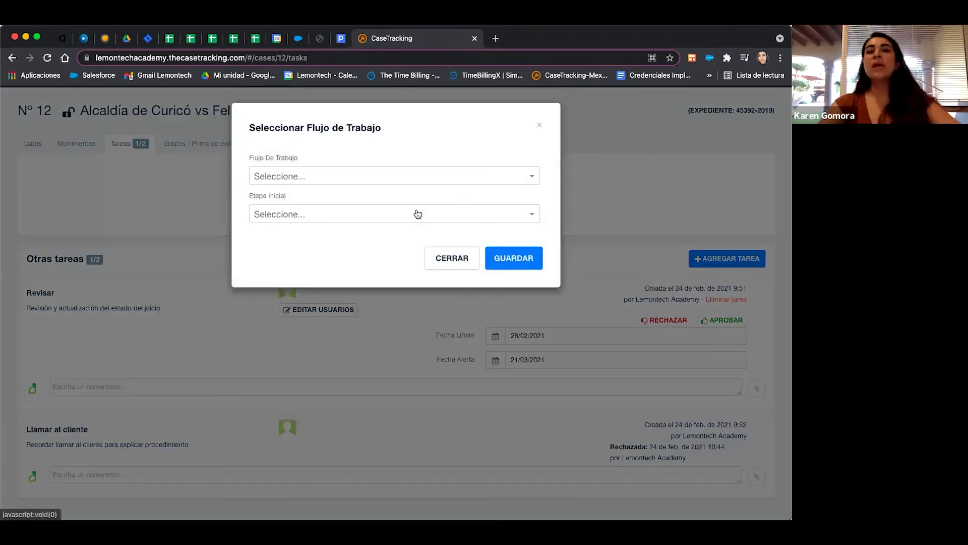
left_click(467, 177)
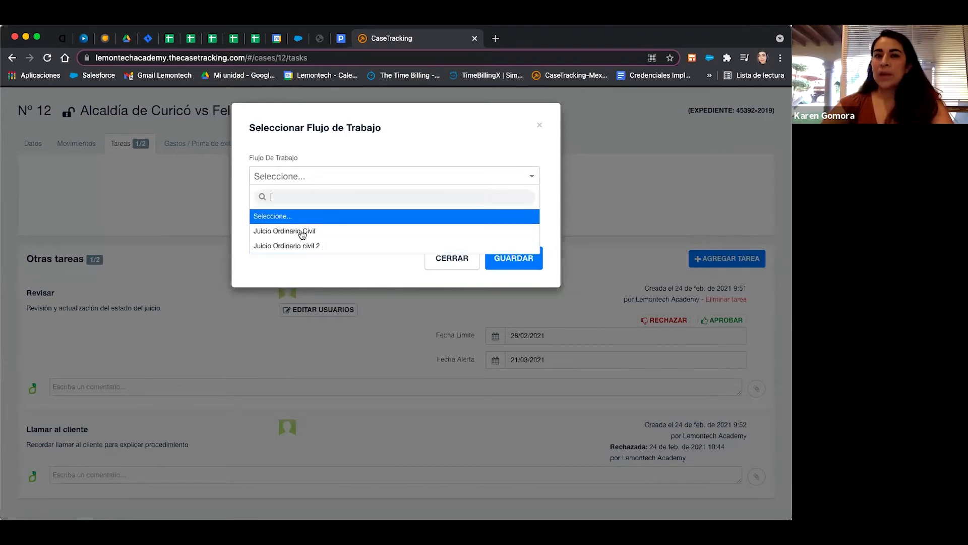
left_click(283, 235)
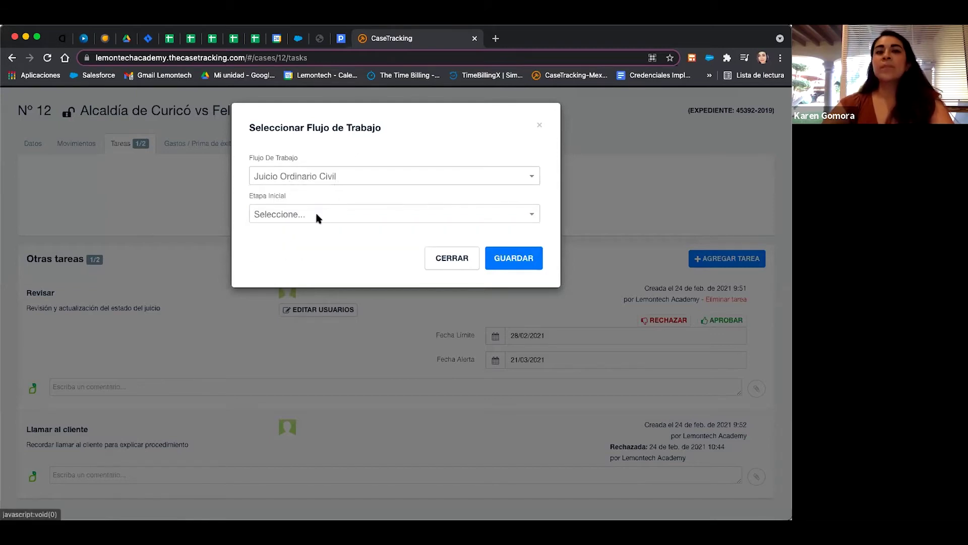
left_click(317, 216)
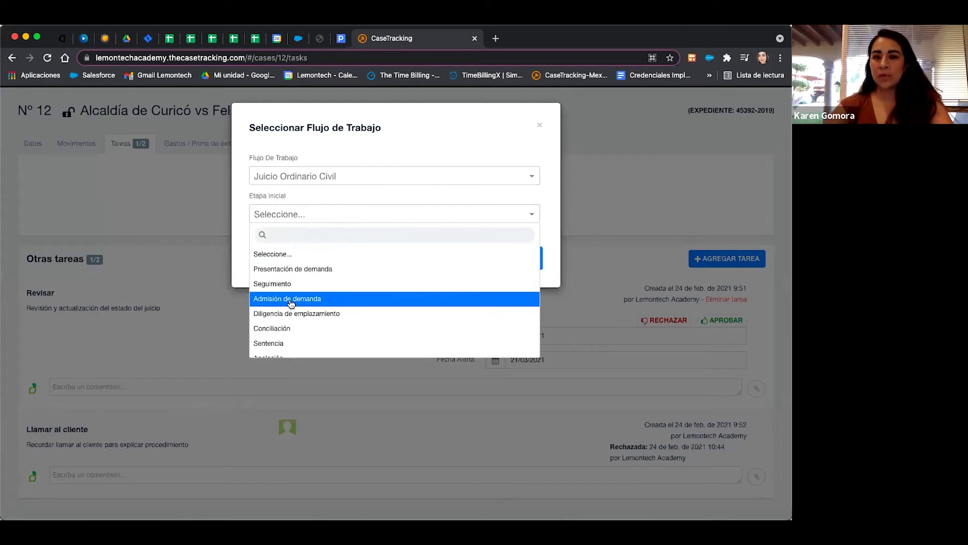
scroll(291, 303, "down", 1)
scroll(291, 282, "up", 1)
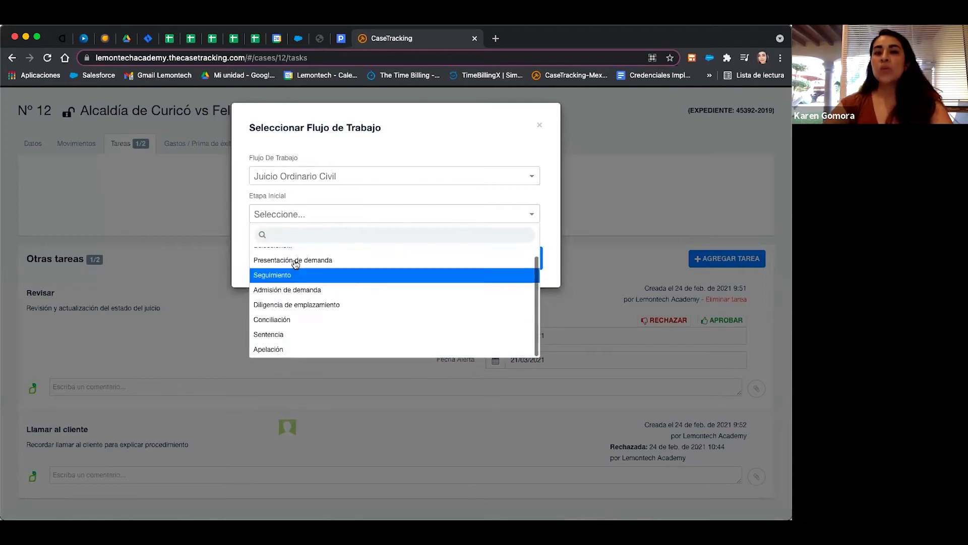
left_click(295, 262)
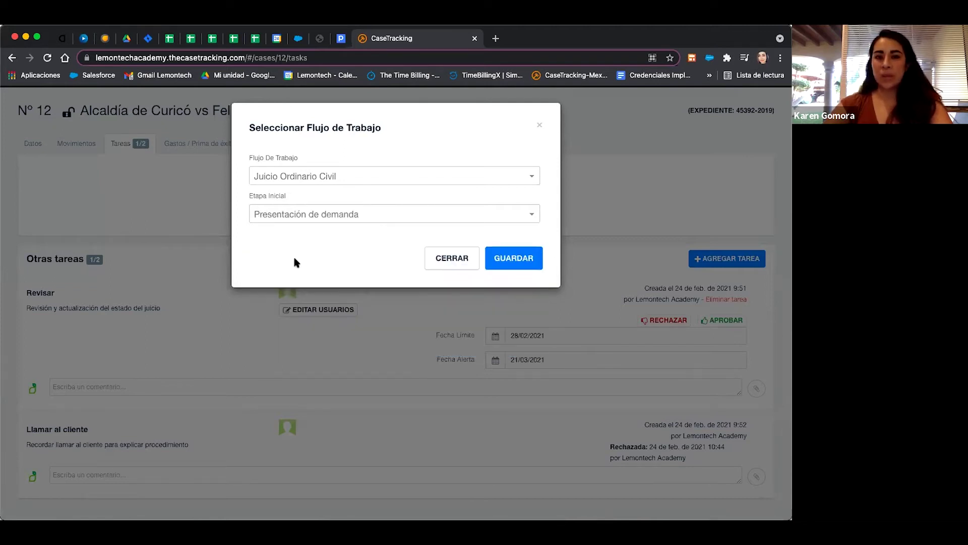
left_click(515, 258)
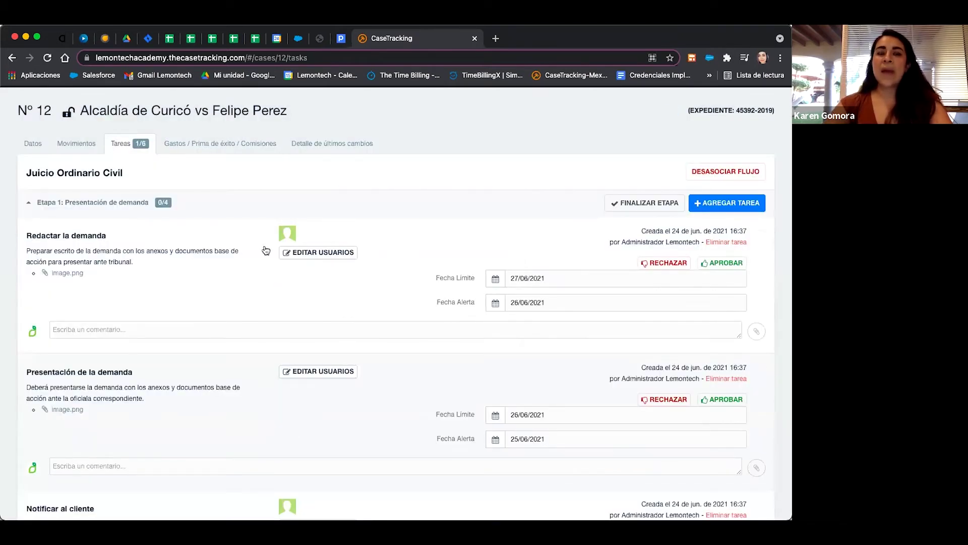
Scroll through the four Etapa 1 tasks and check Redactar la demanda's assigned users without changes.
left_click_drag(125, 172, 26, 177)
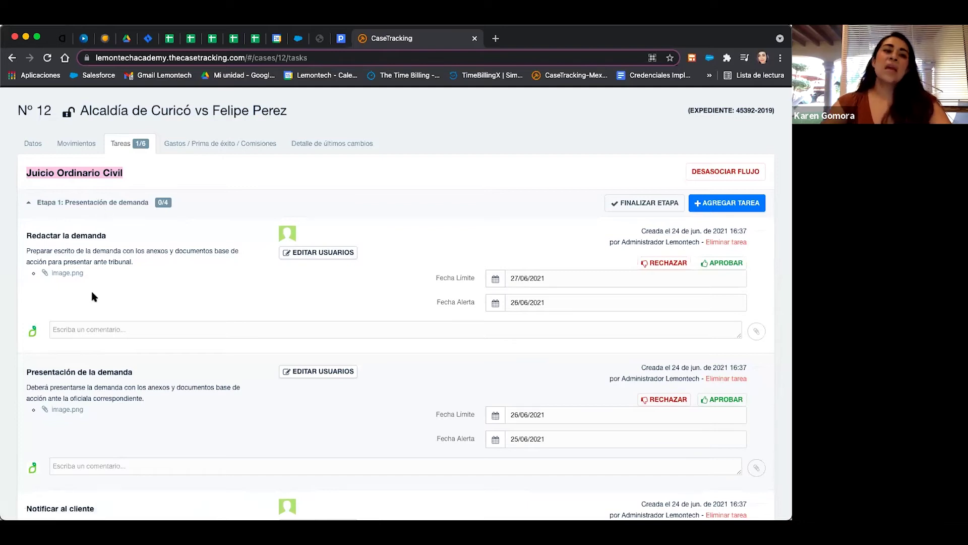
scroll(91, 293, "down", 2)
scroll(85, 357, "down", 6)
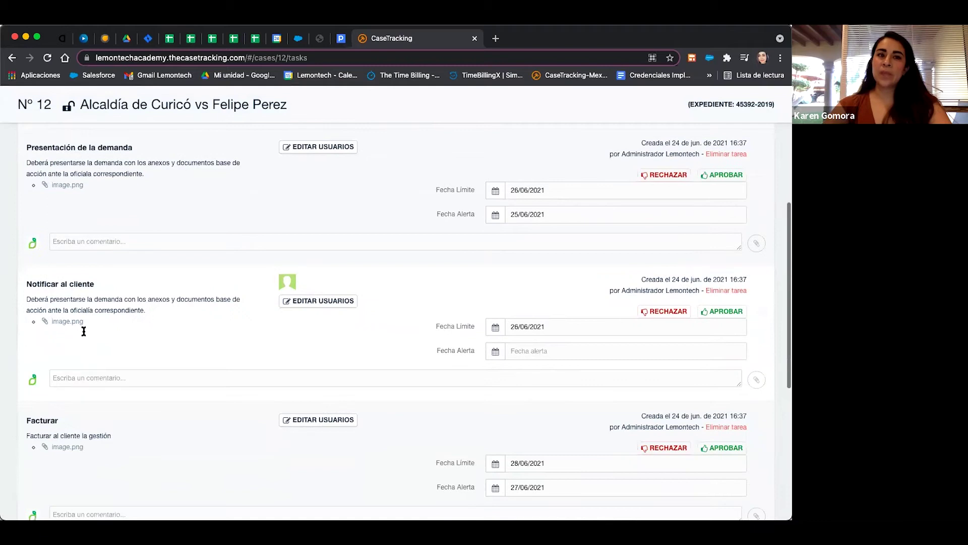
scroll(81, 333, "up", 3)
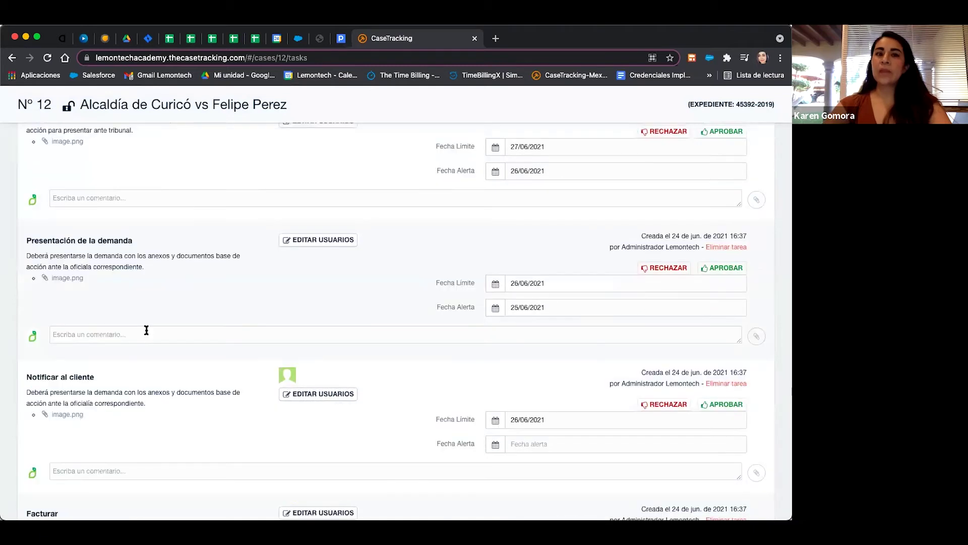
scroll(147, 330, "up", 3)
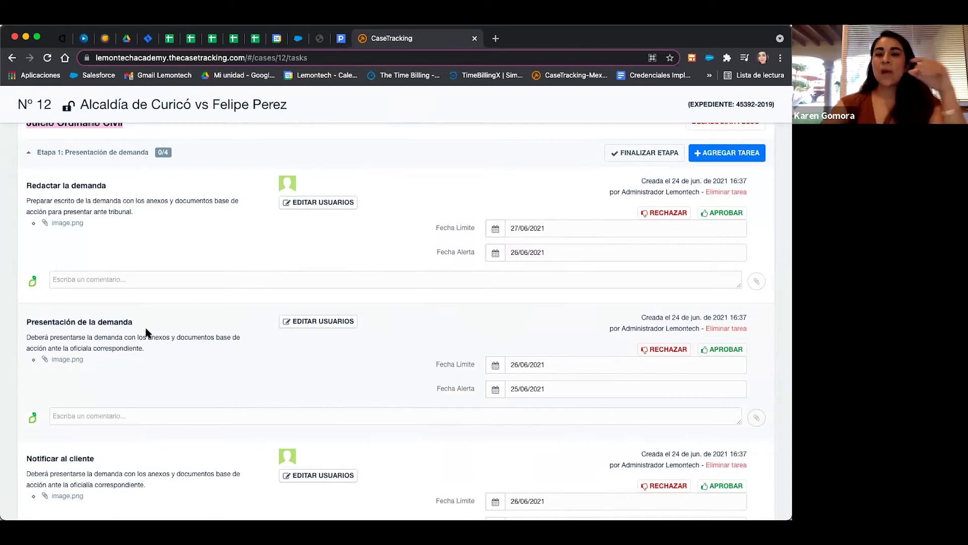
left_click(295, 203)
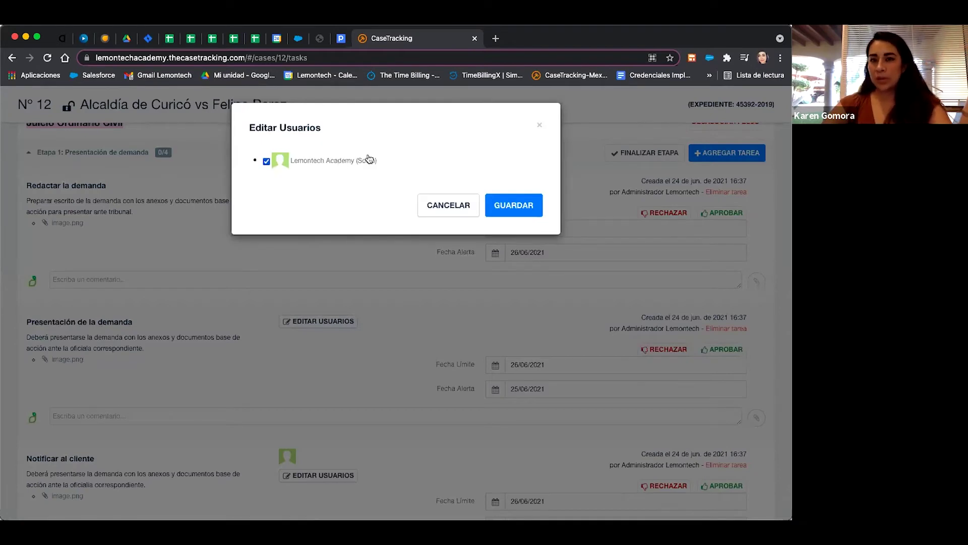
left_click(539, 126)
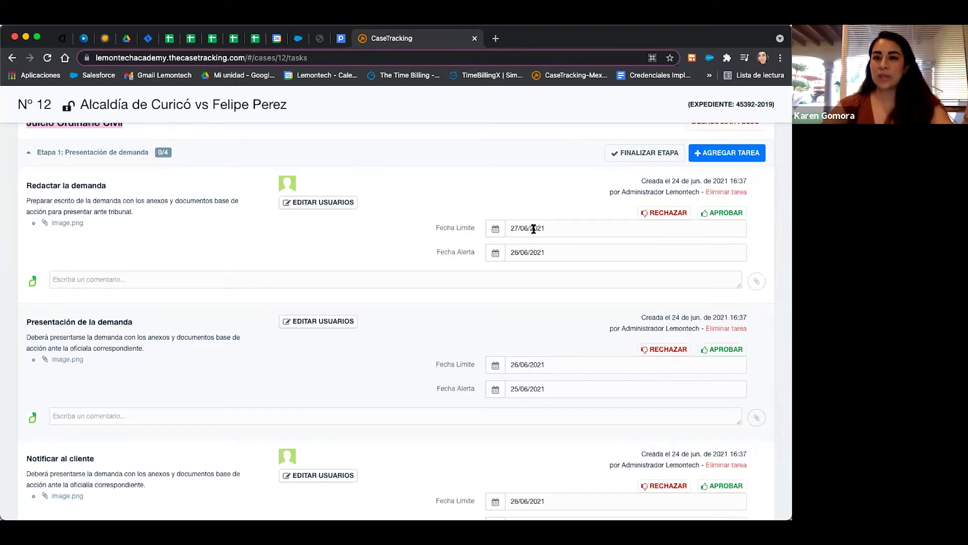
Set the Redactar la demanda deadline to 30/06/2021.
left_click(497, 229)
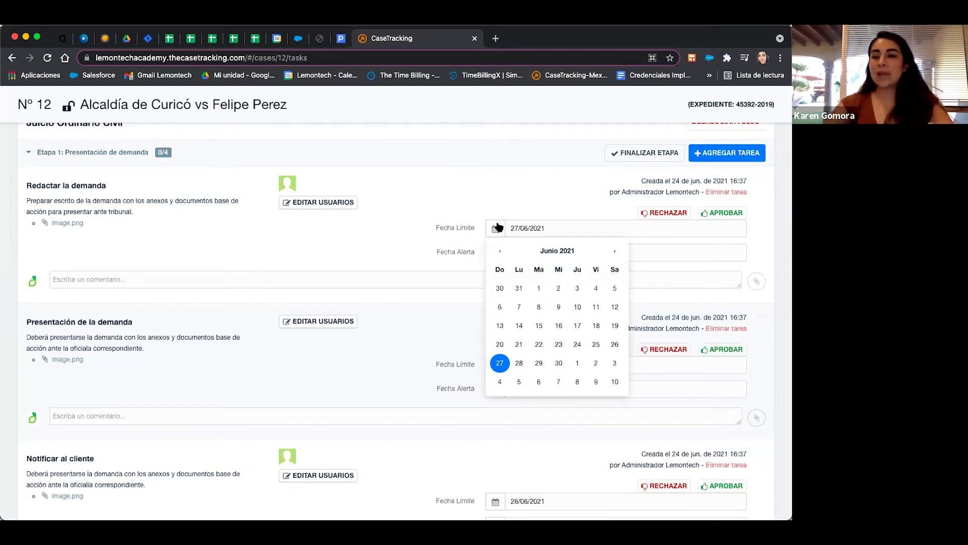
left_click(516, 200)
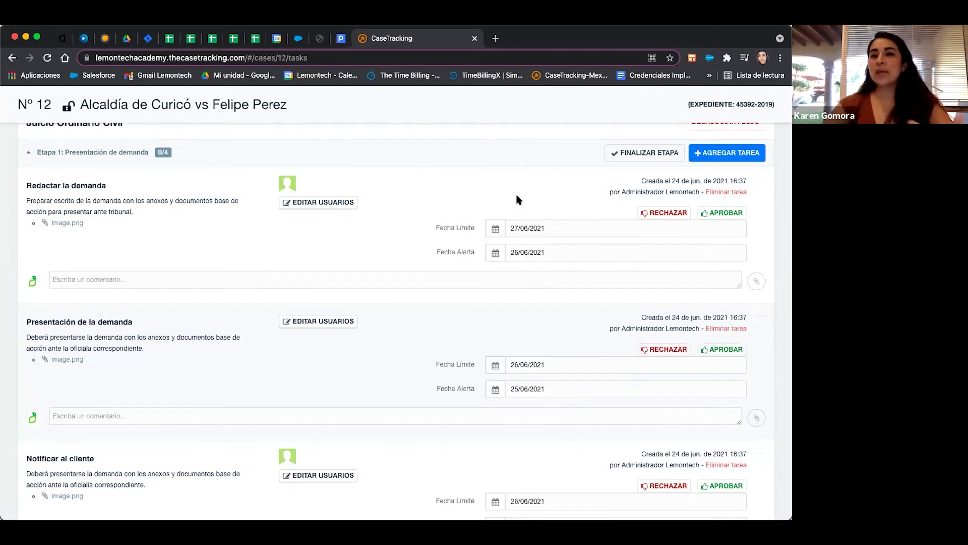
left_click(496, 230)
left_click(558, 362)
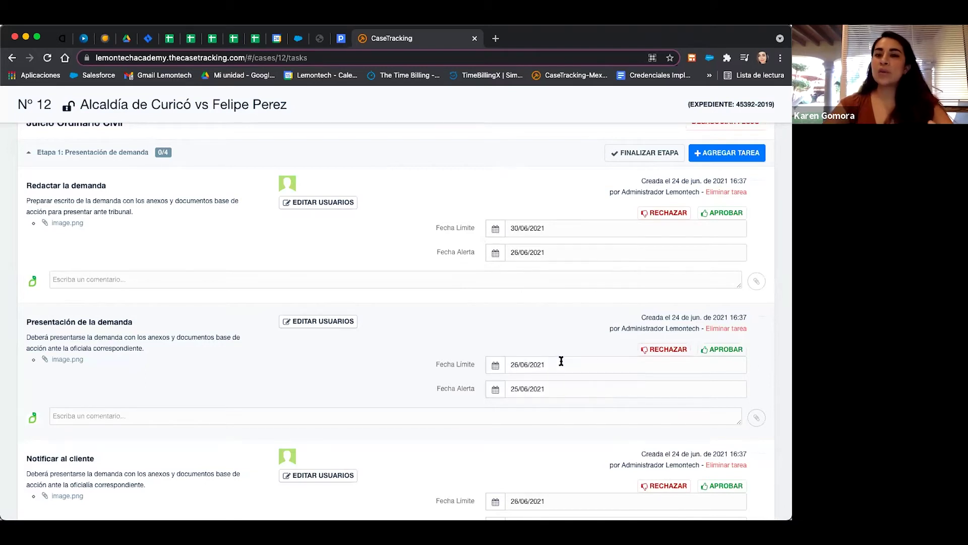
Set the task's alert date to 29/06/2021, then change it to 01/07/2021.
left_click(510, 252)
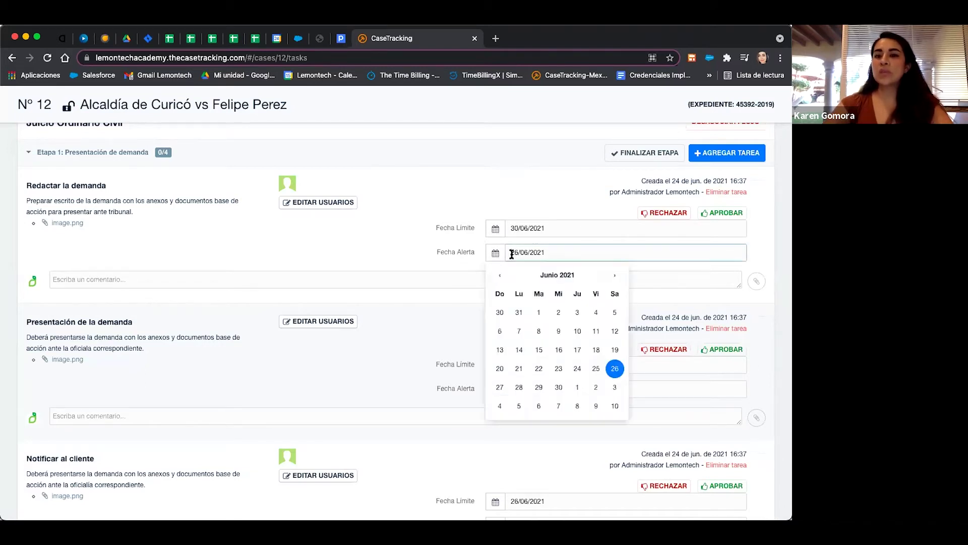
left_click(538, 387)
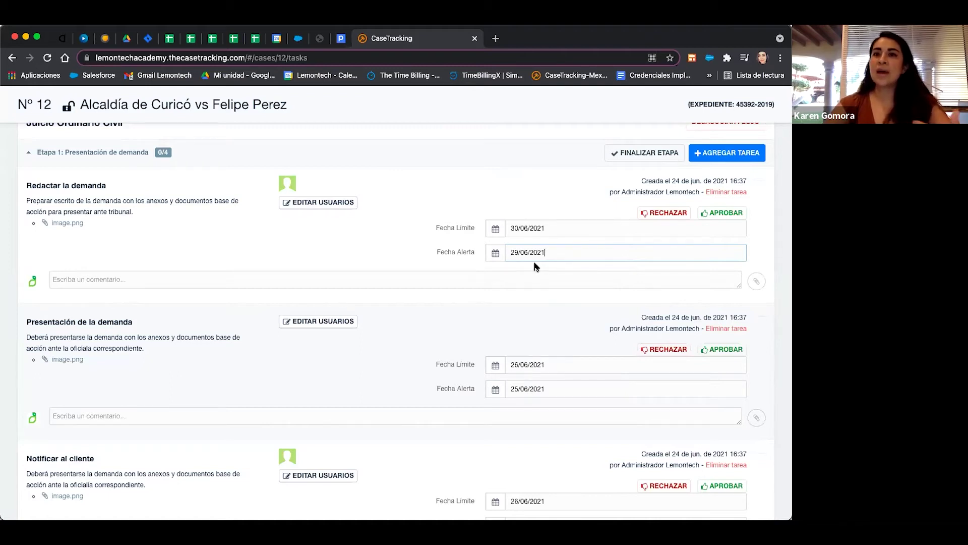
left_click(499, 253)
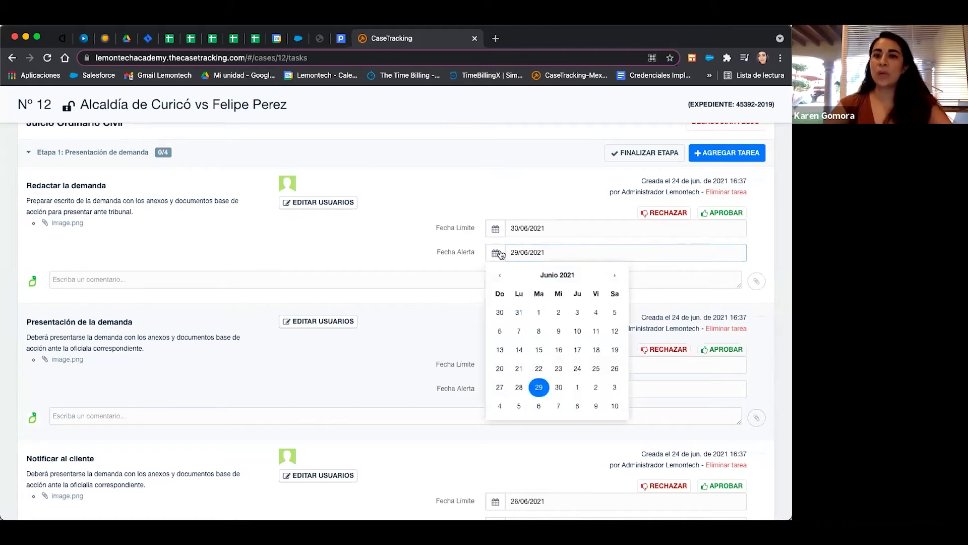
left_click(577, 389)
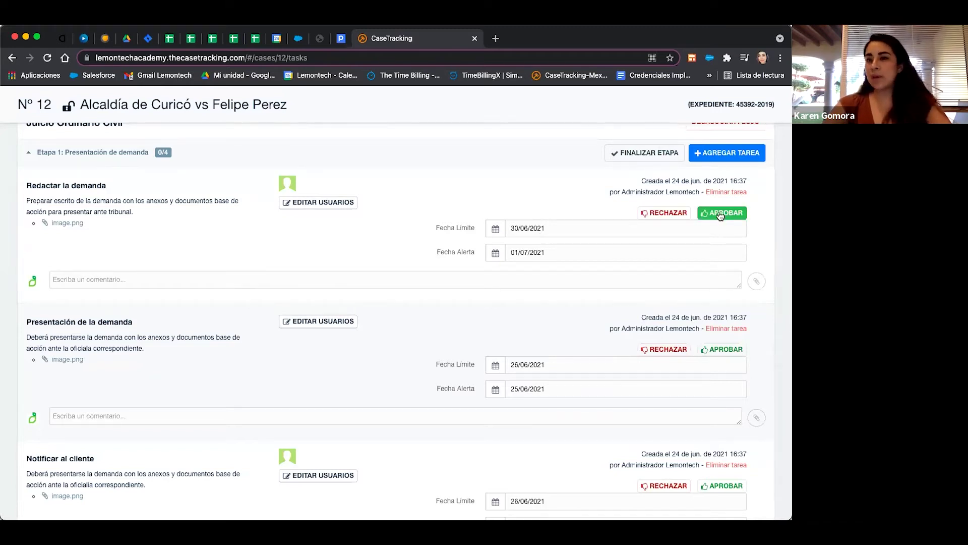
Comment on Redactar la demanda, mentioning a colleague: 'por favor ayúdame revisando'.
left_click(113, 280)
type("@")
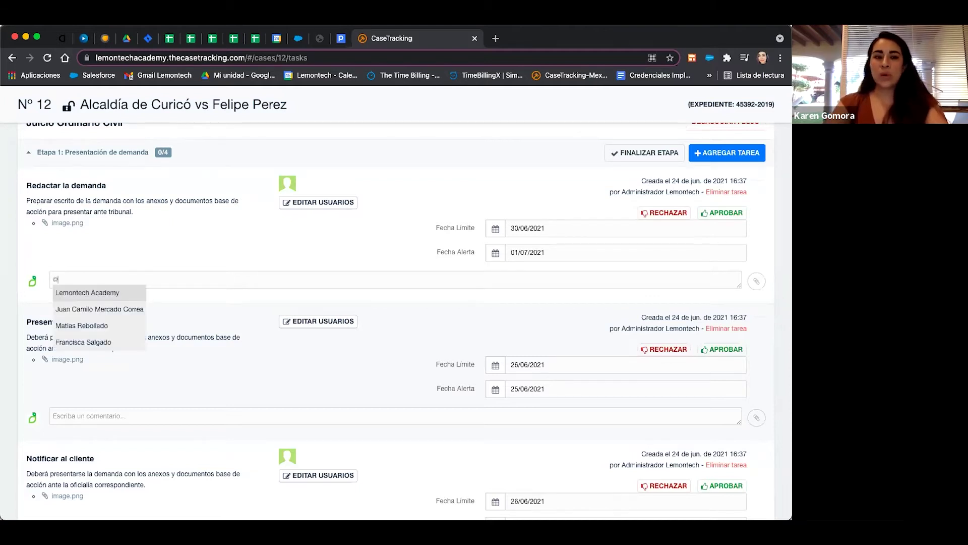
left_click(132, 311)
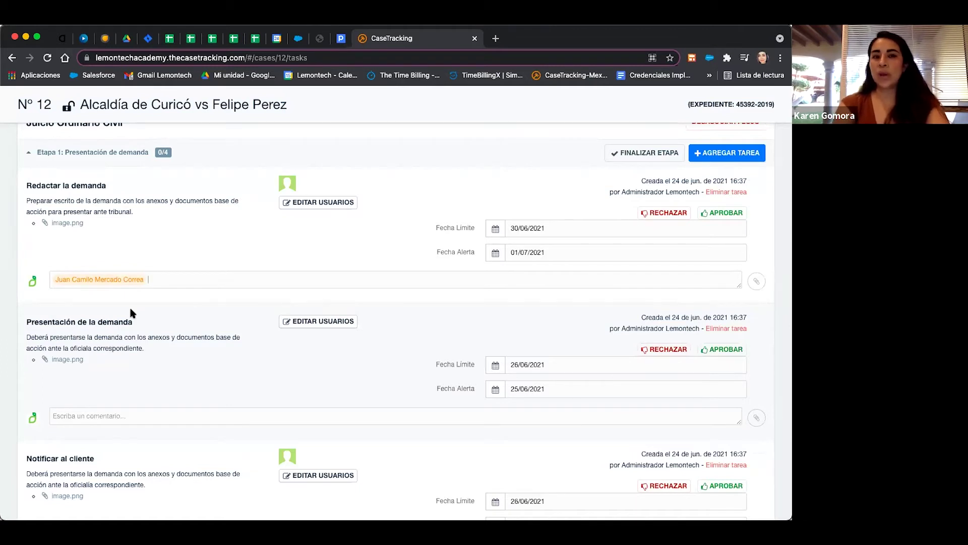
type("por favor a")
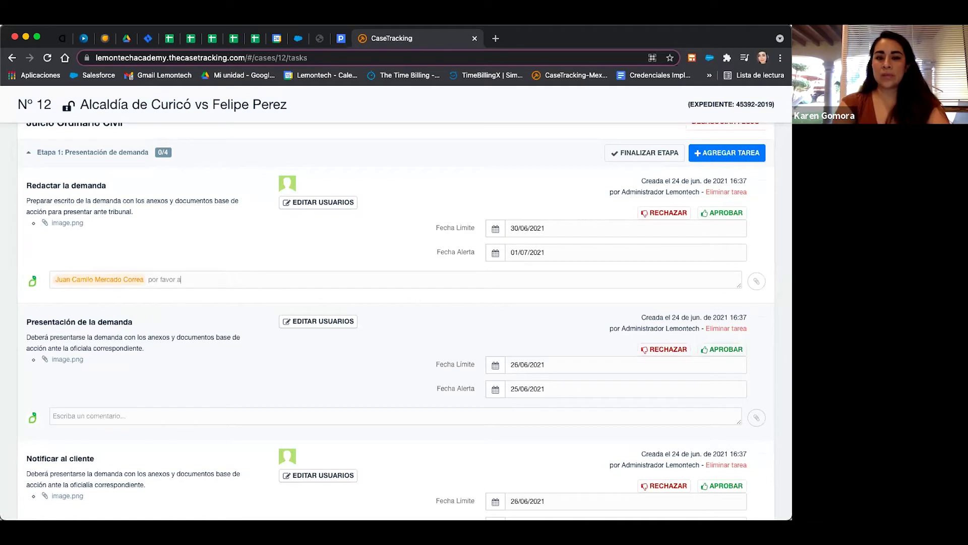
type("yúdame revisando.")
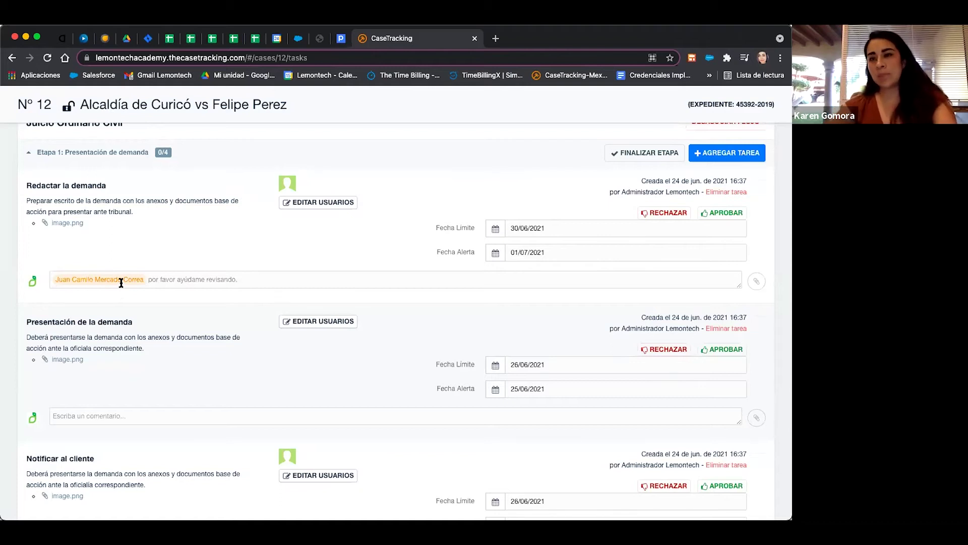
key("Return")
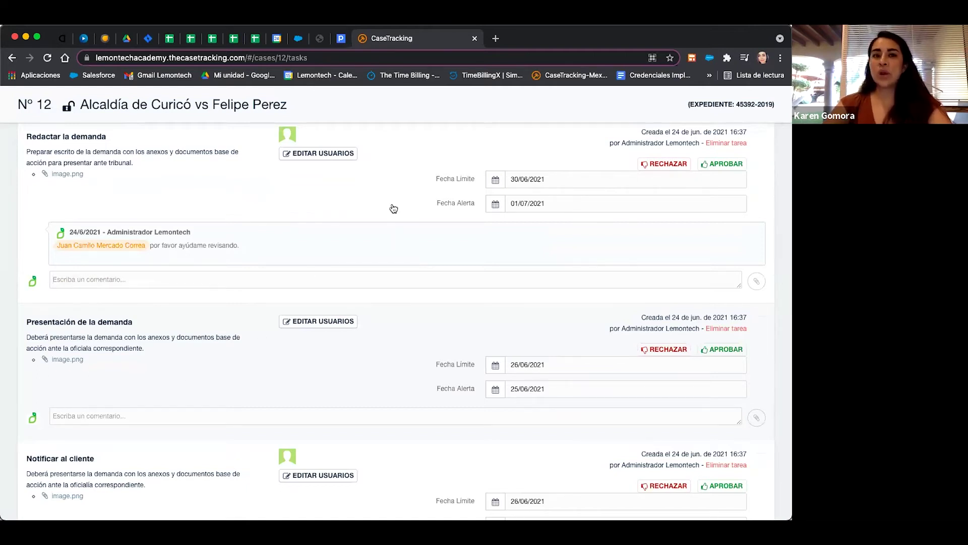
scroll(393, 206, "down", 1)
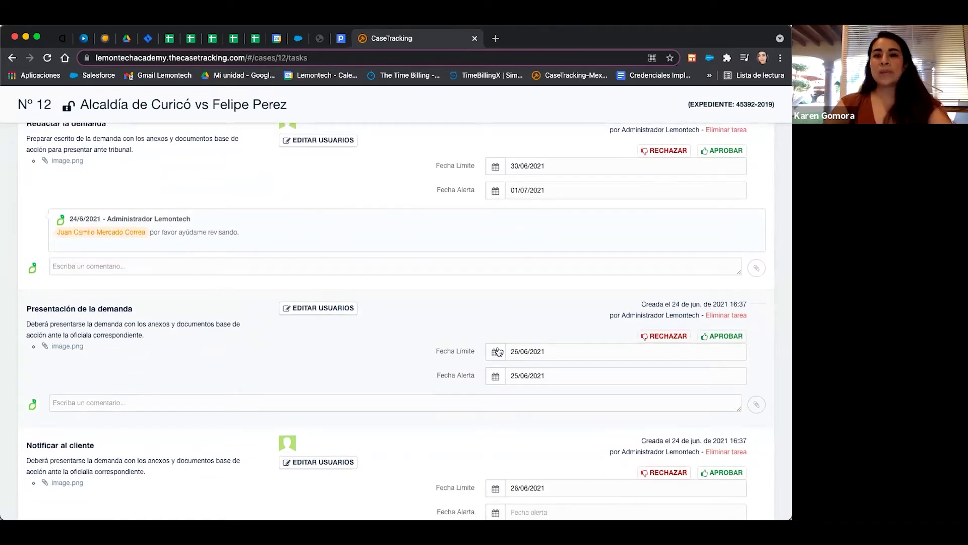
Approve and confirm Redactar la demanda, Presentación de la demanda, Notificar al cliente and Facturar.
left_click(725, 150)
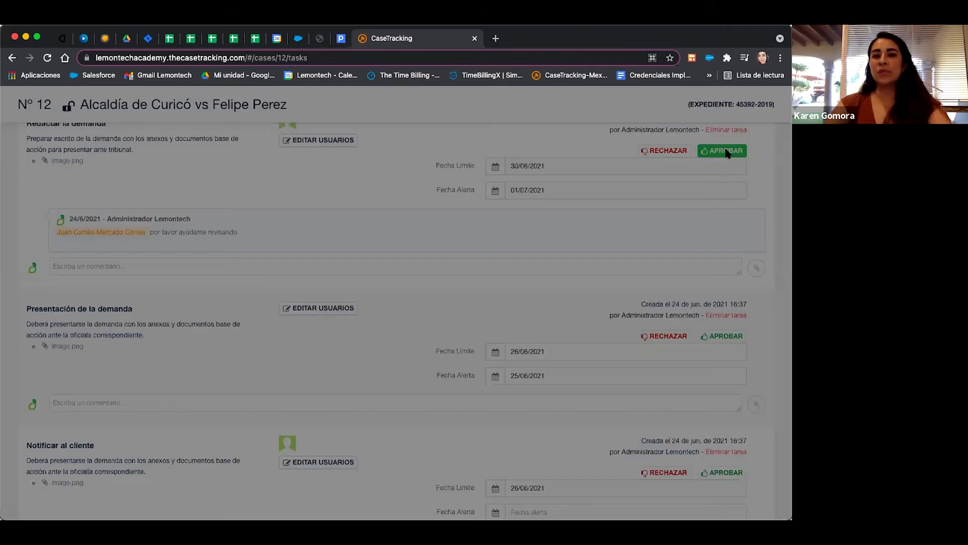
left_click(407, 231)
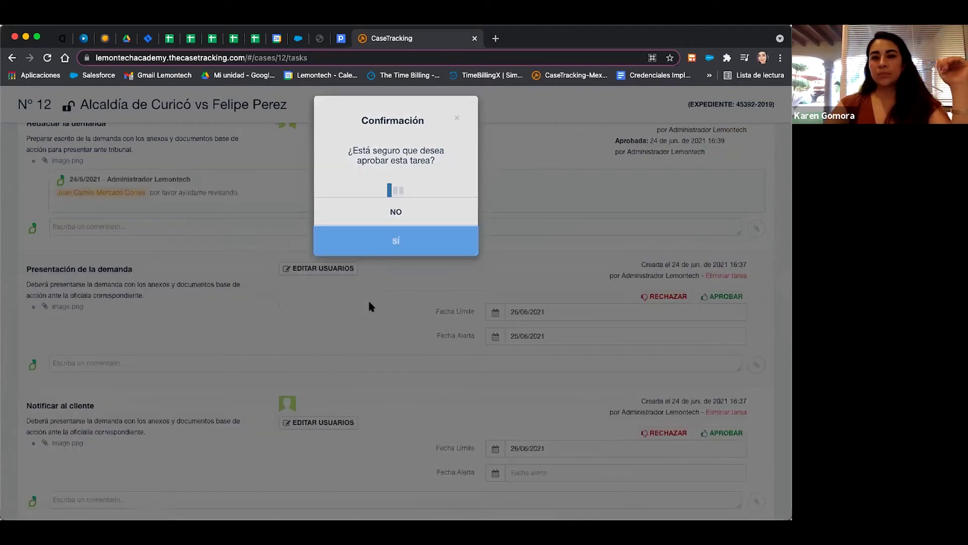
scroll(554, 227, "down", 1)
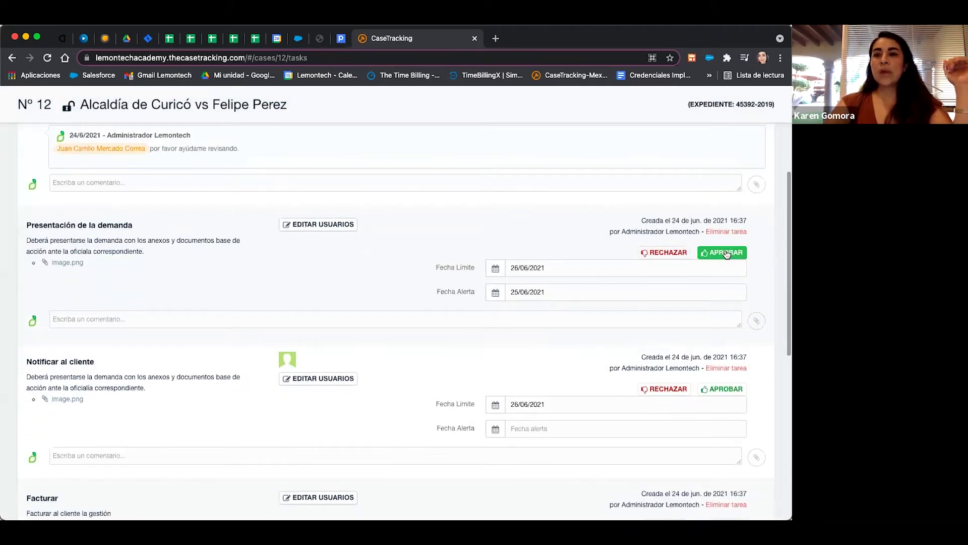
left_click(726, 253)
left_click(444, 234)
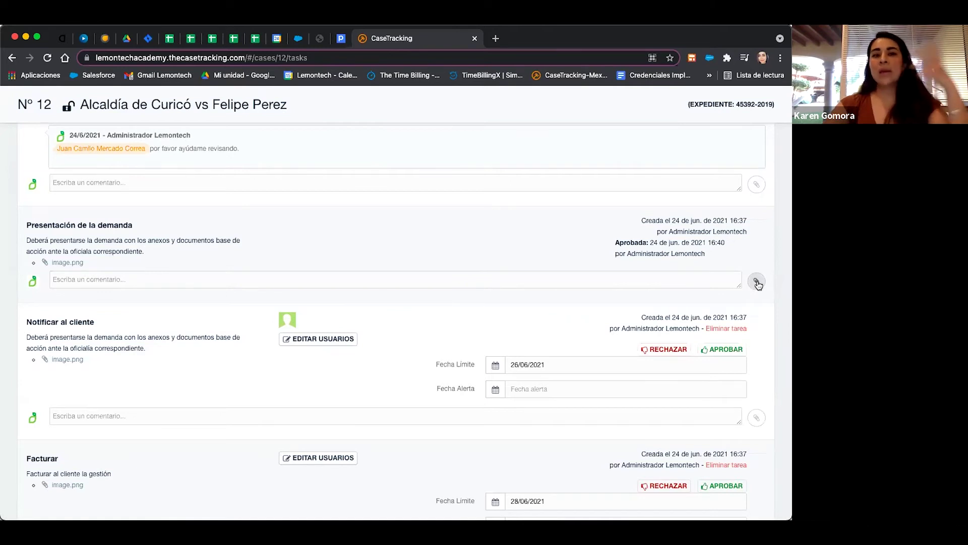
left_click(729, 349)
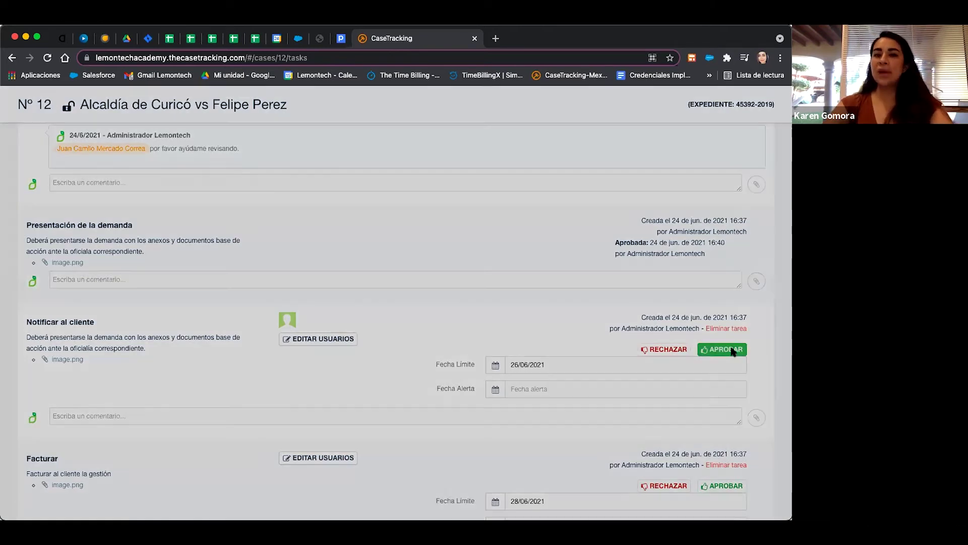
left_click(459, 237)
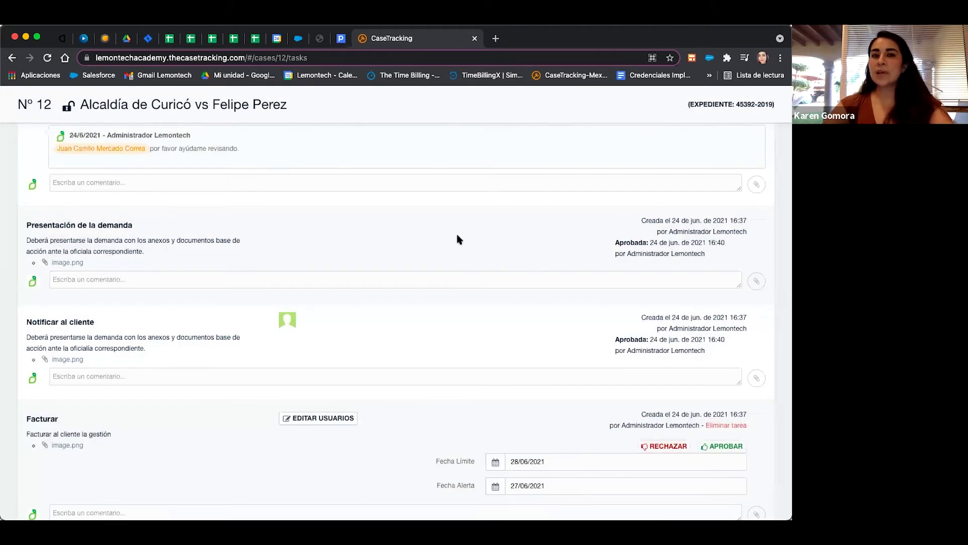
scroll(504, 338, "down", 3)
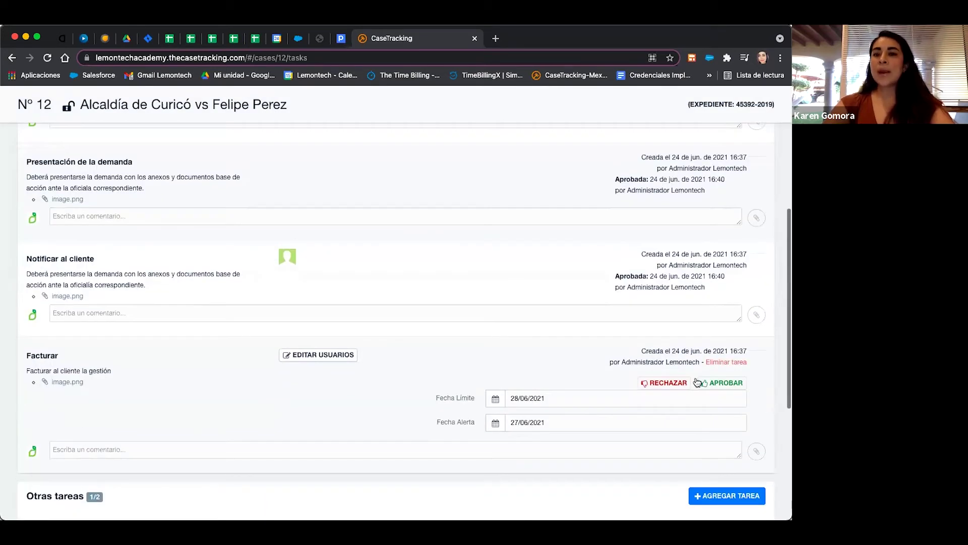
left_click(714, 387)
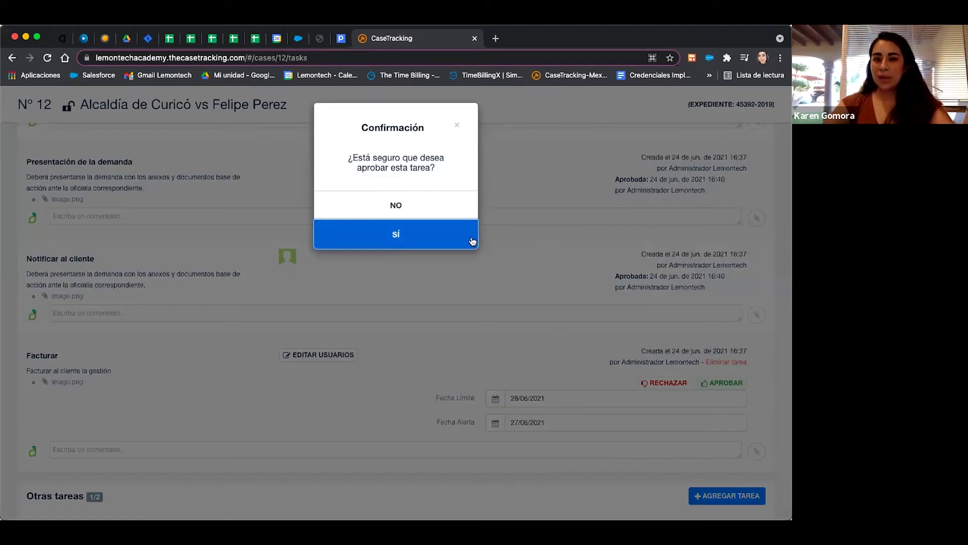
left_click(471, 240)
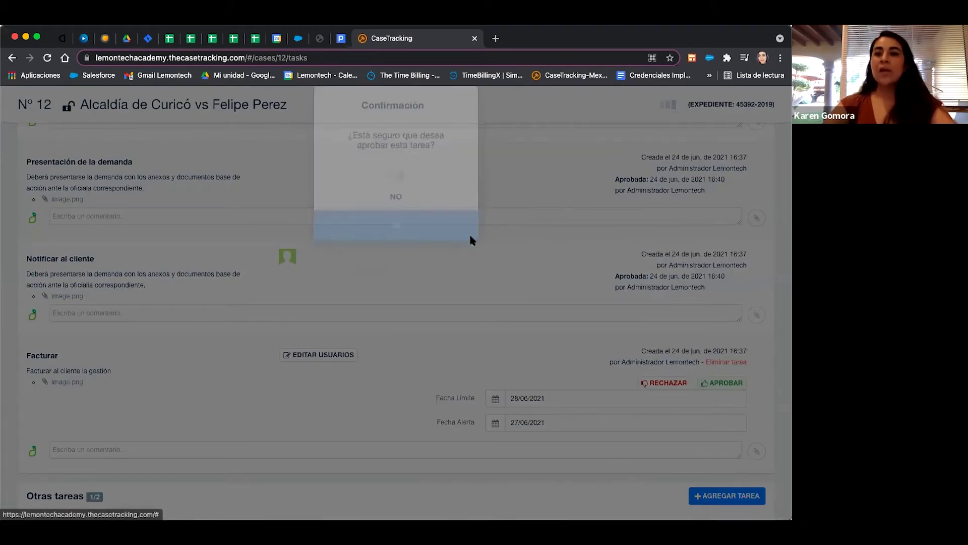
scroll(580, 299, "down", 5)
scroll(580, 299, "up", 3)
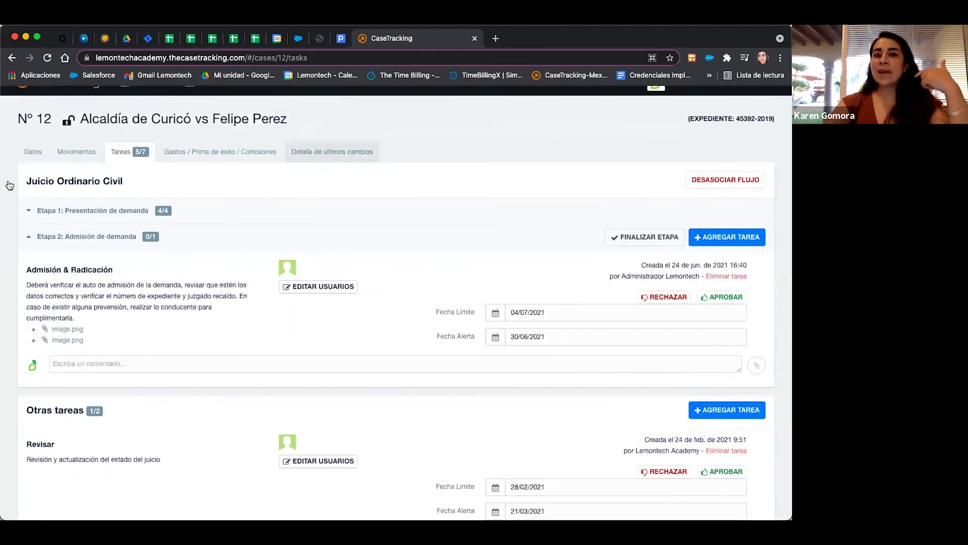
Review Etapa 1's approved tasks, then approve and confirm the Admisión & Radicación task.
left_click(29, 212)
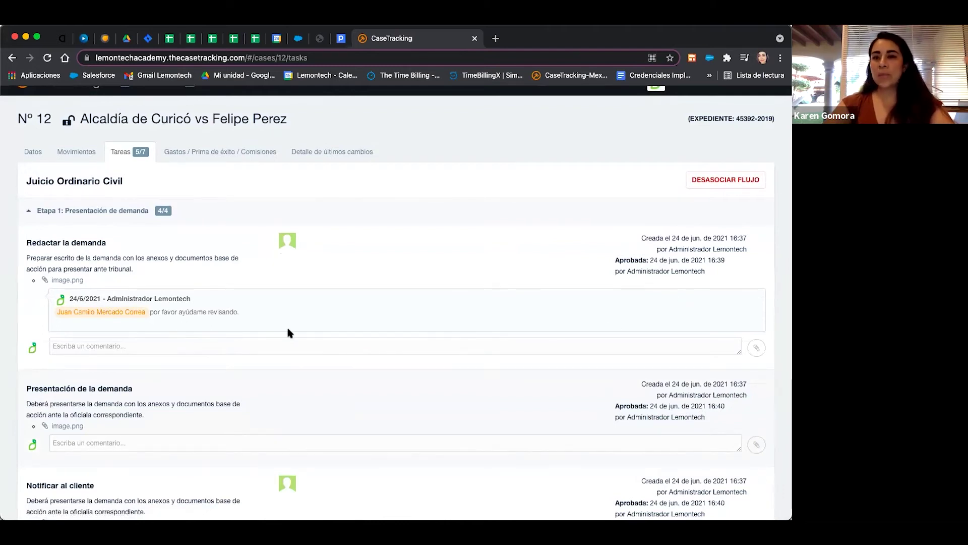
scroll(287, 330, "down", 3)
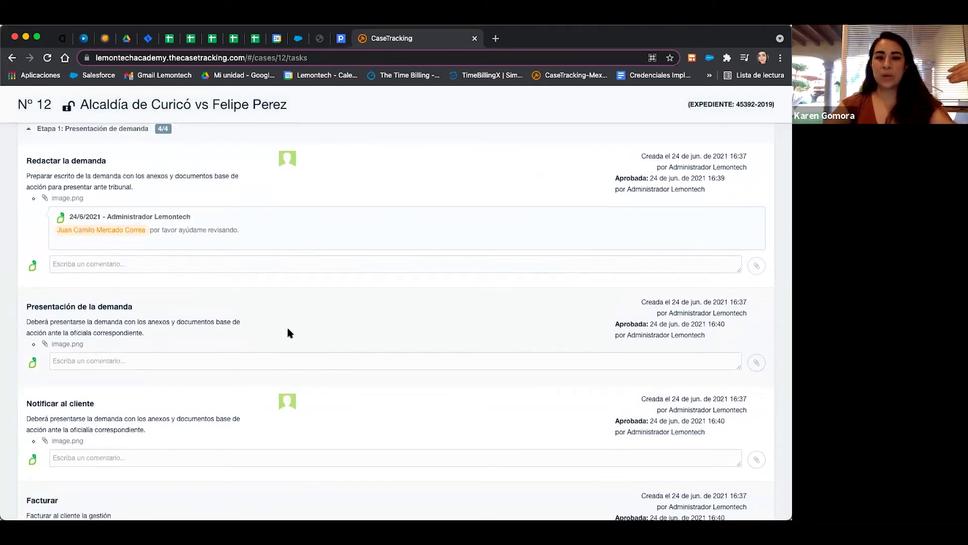
scroll(287, 333, "down", 2)
scroll(287, 332, "up", 5)
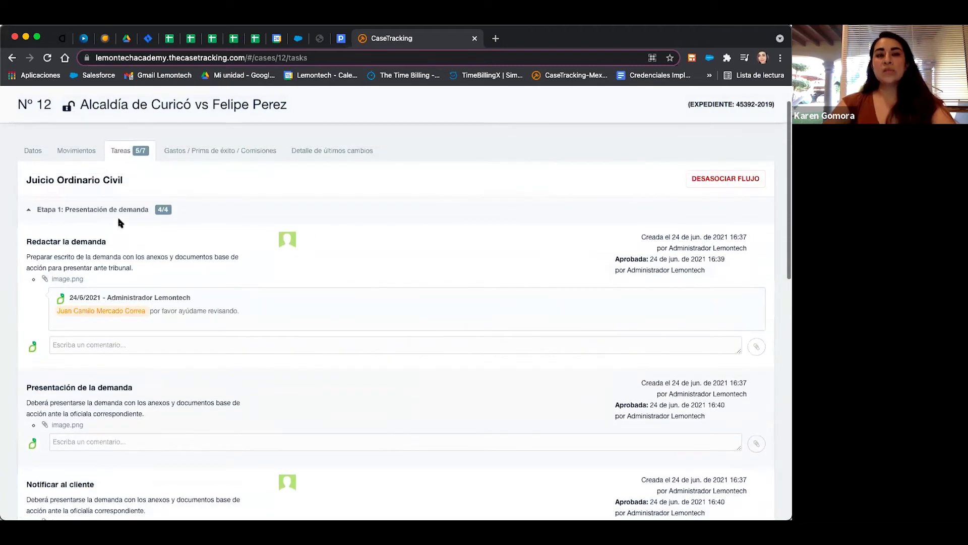
left_click(30, 212)
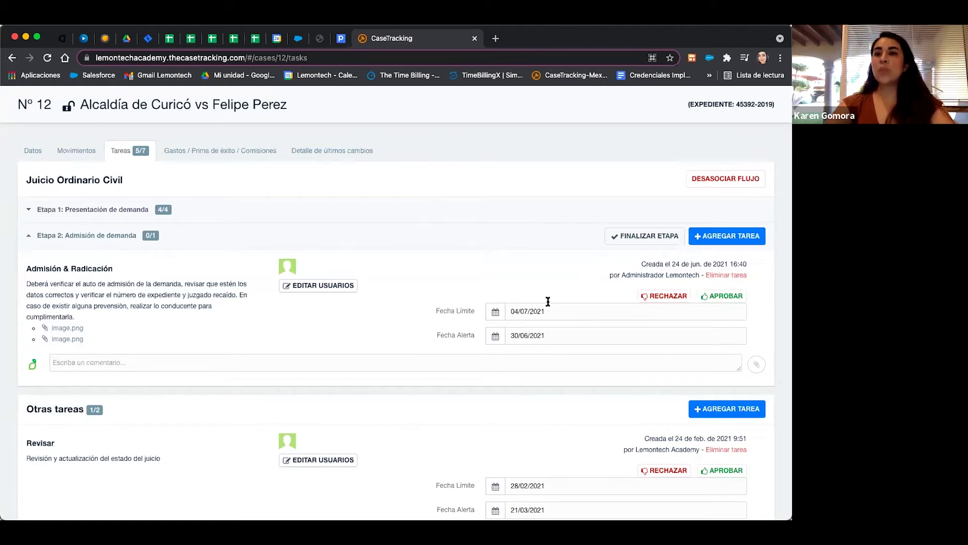
left_click(715, 298)
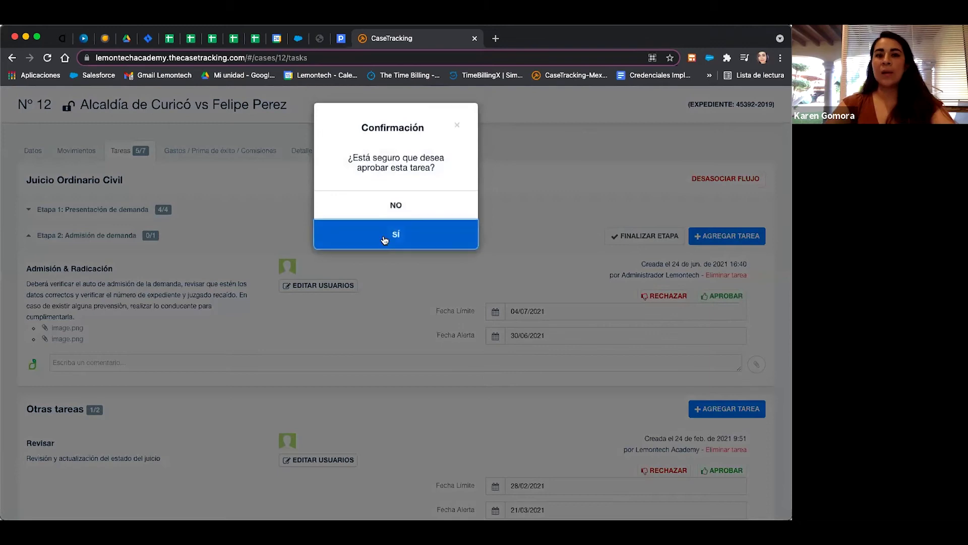
left_click(384, 239)
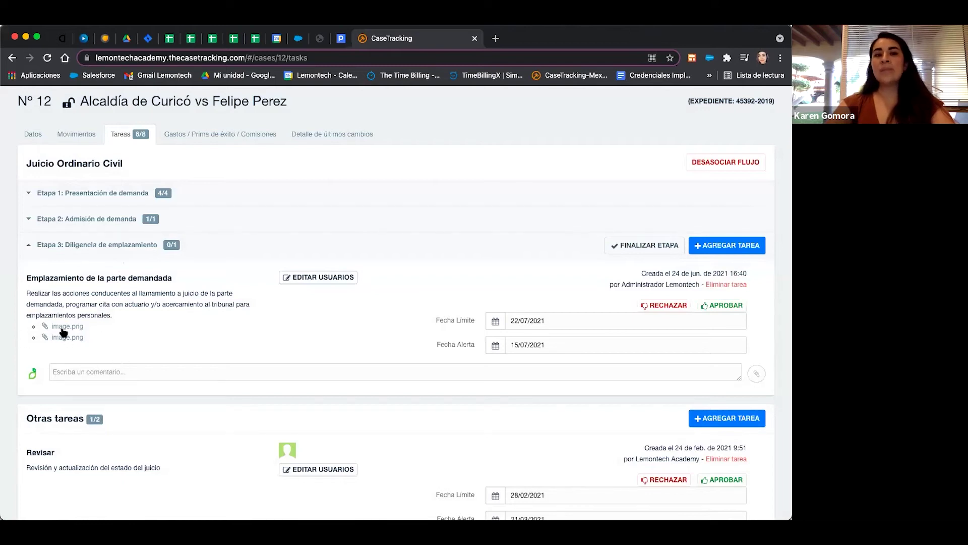
Assign the Socio user to Emplazamiento de la parte demandada and save.
left_click(335, 279)
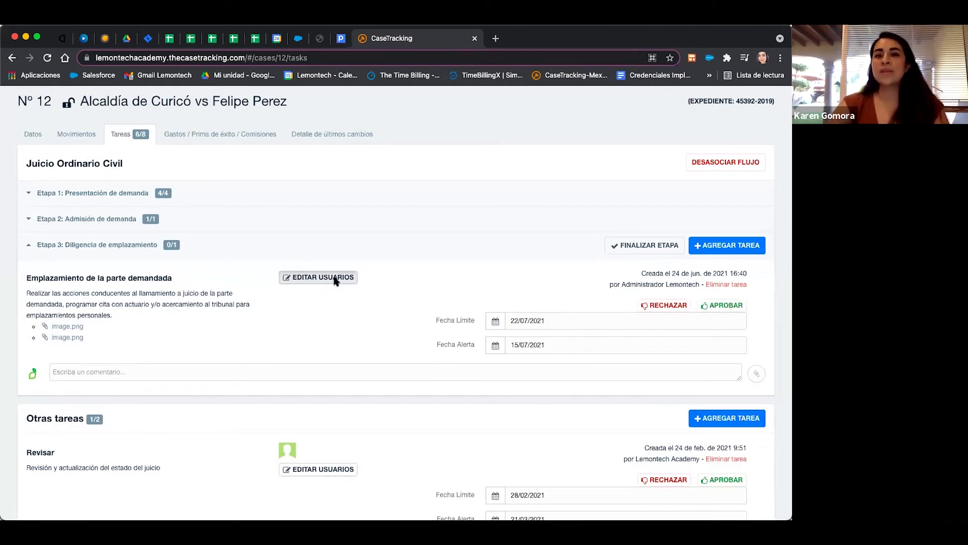
left_click(306, 167)
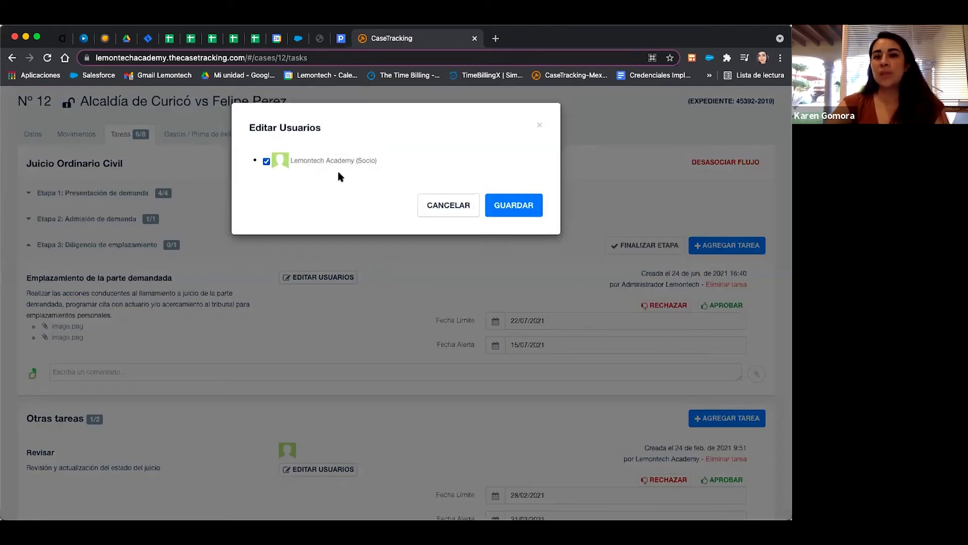
left_click(517, 203)
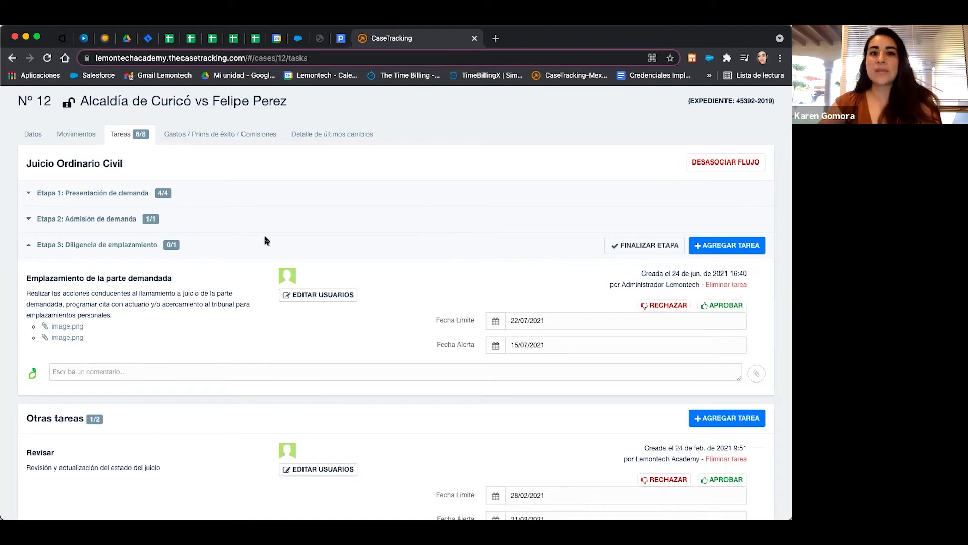
scroll(265, 241, "up", 2)
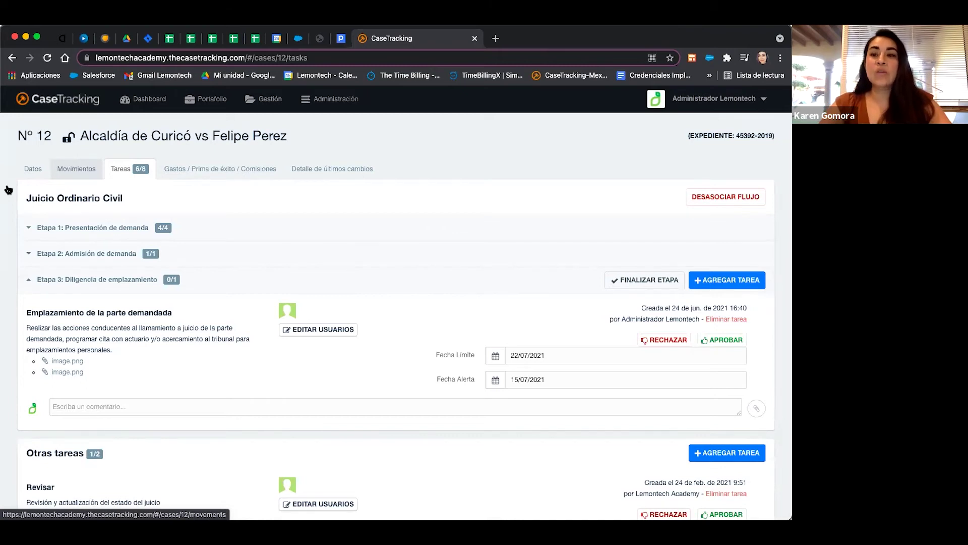
Expand Etapa 1 to inspect its tasks, then collapse it to reveal the Emplazamiento task.
left_click(29, 231)
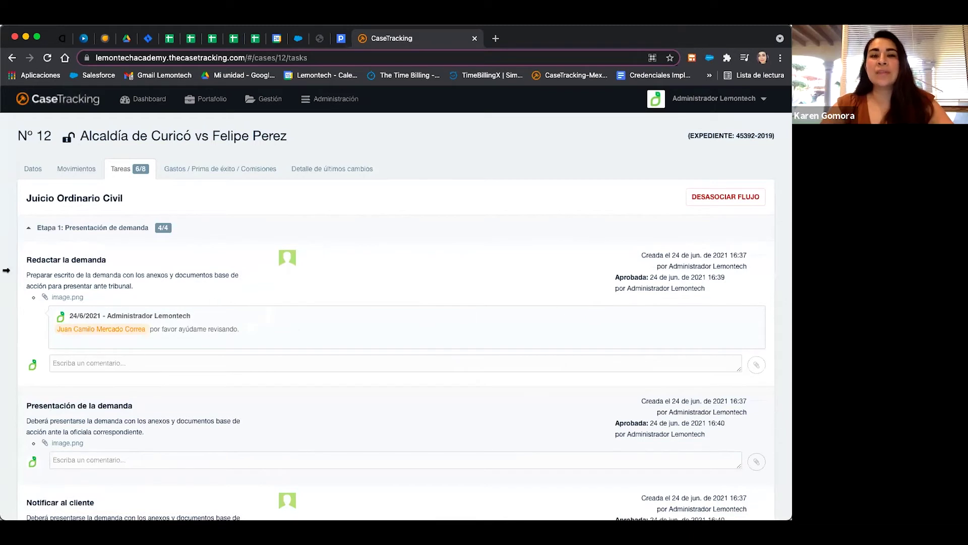
mouse_move(169, 267)
left_mouse_down()
mouse_move(184, 285)
mouse_move(166, 281)
left_mouse_up()
left_click(37, 247)
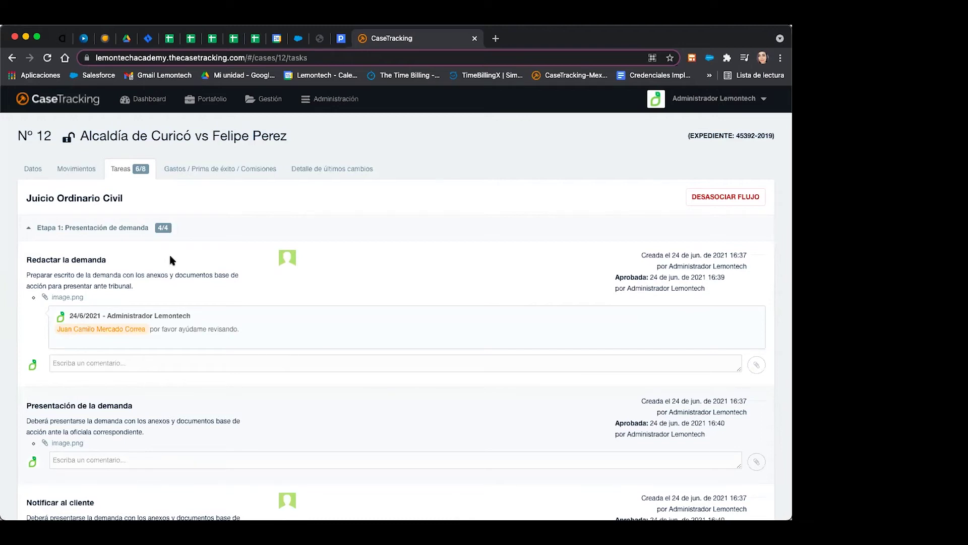
left_click(28, 231)
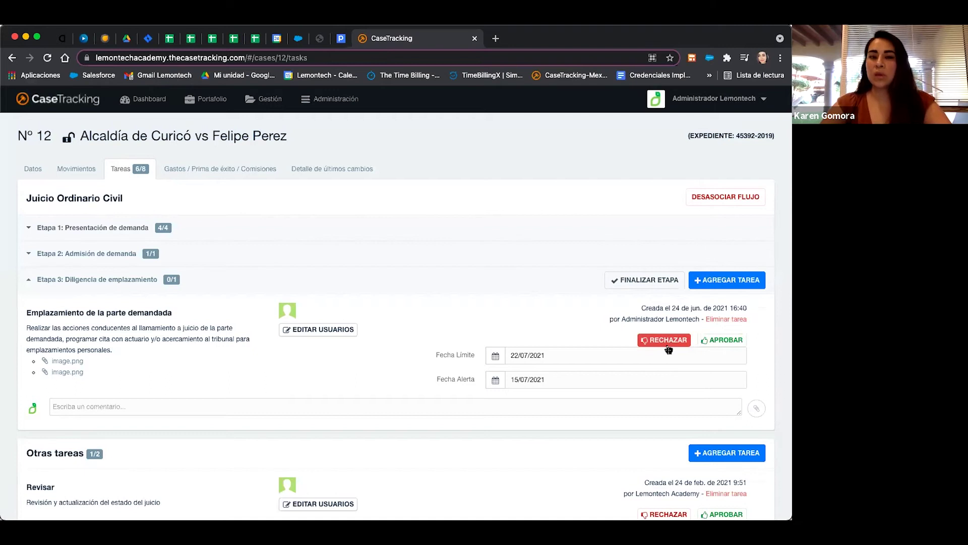
Draft an @ mention of a colleague in the task comment, then clear it.
type("@")
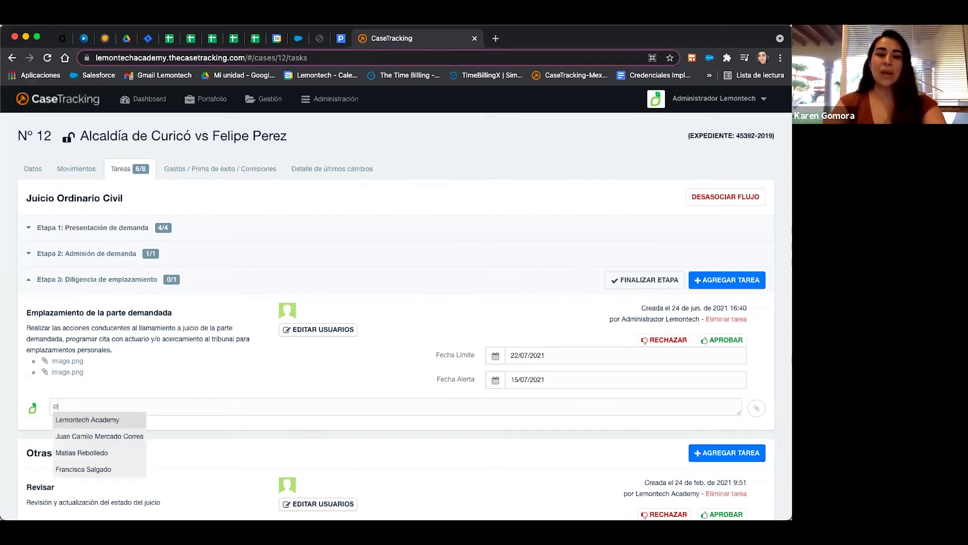
left_click(116, 453)
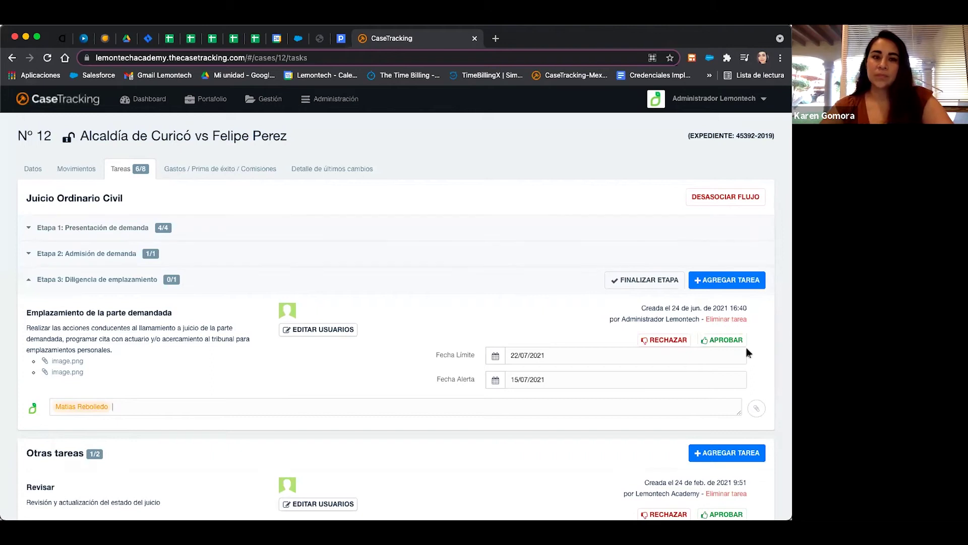
key("BackSpace")
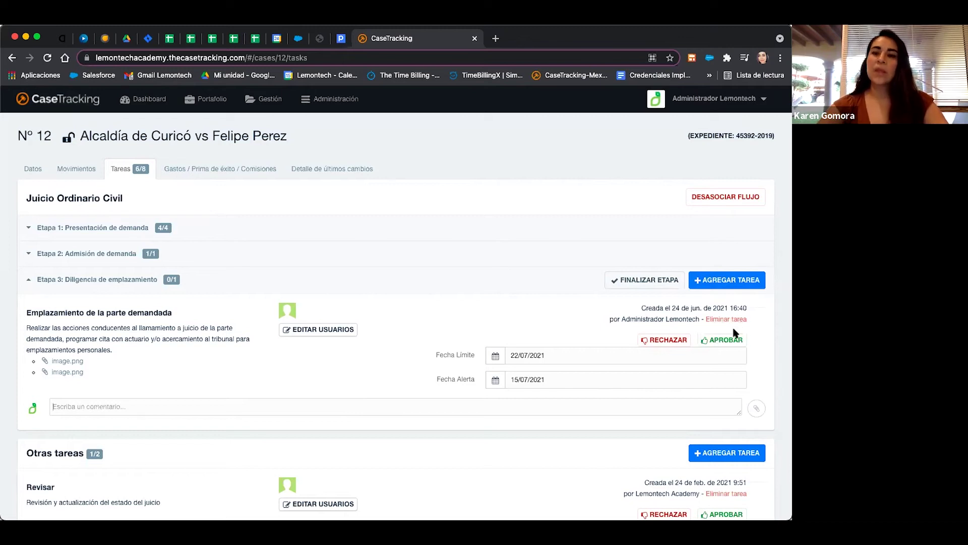
Reject the Emplazamiento de la parte demandada task and confirm with SÍ.
left_click(708, 342)
left_click(676, 345)
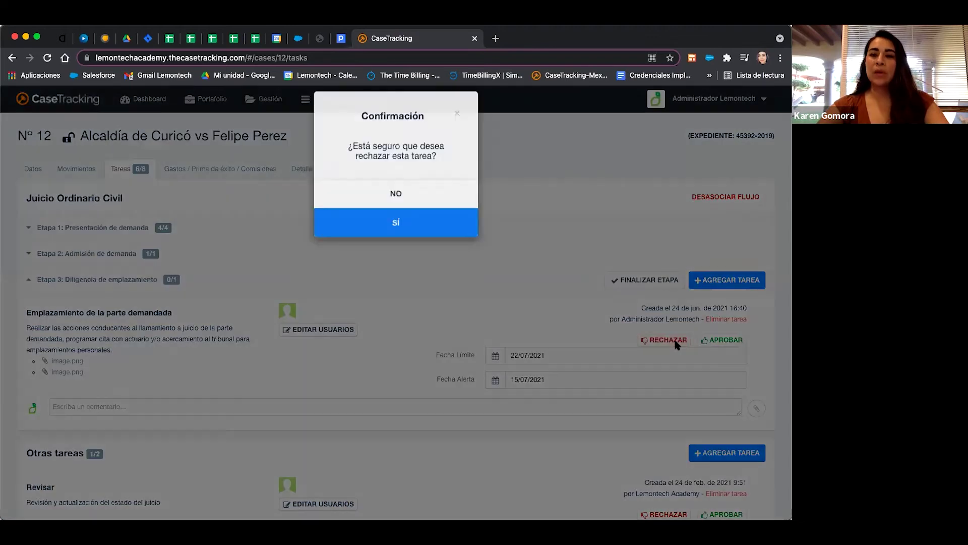
left_click(394, 240)
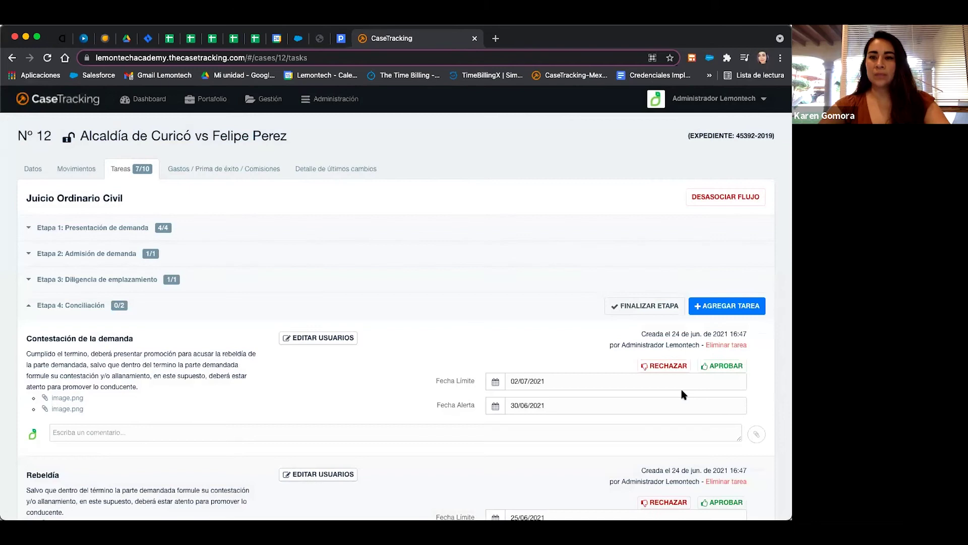
Collapse and re-expand Etapa 4: Conciliación, then expand Etapa 3 to review its task.
scroll(584, 366, "down", 2)
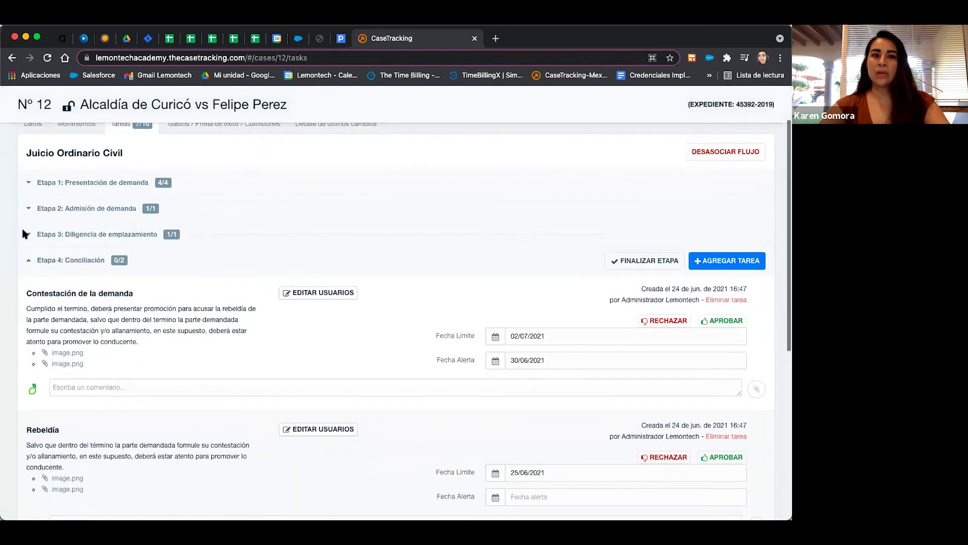
left_click(31, 262)
left_click(32, 262)
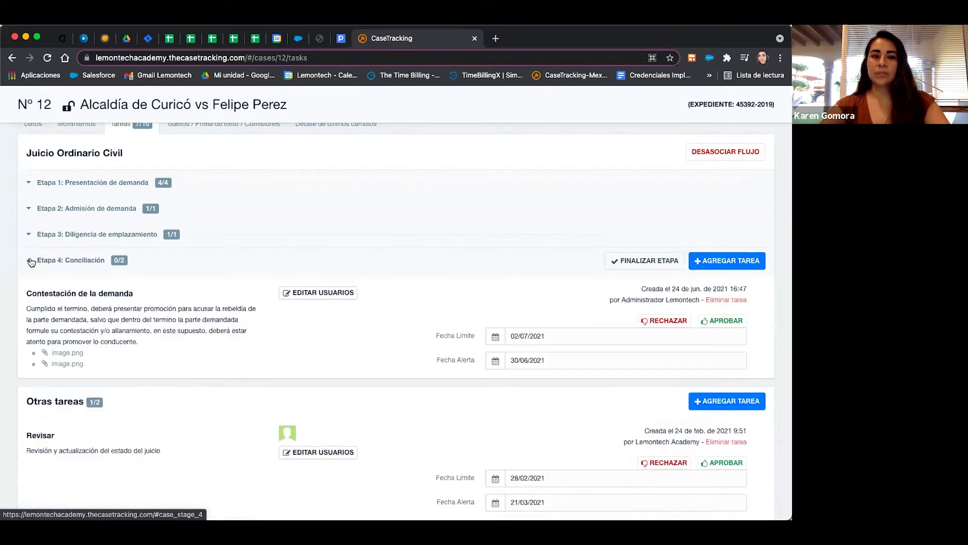
left_click(29, 234)
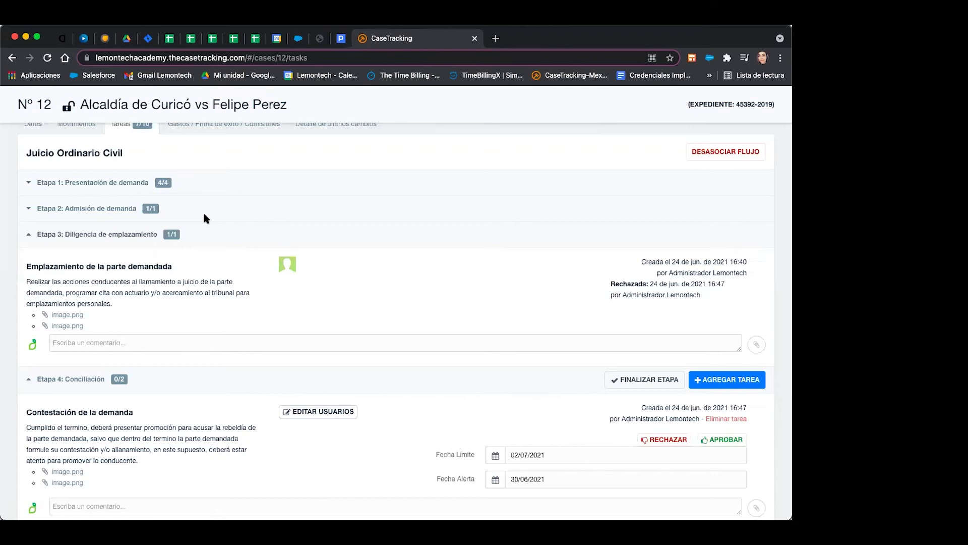
scroll(526, 418, "down", 3)
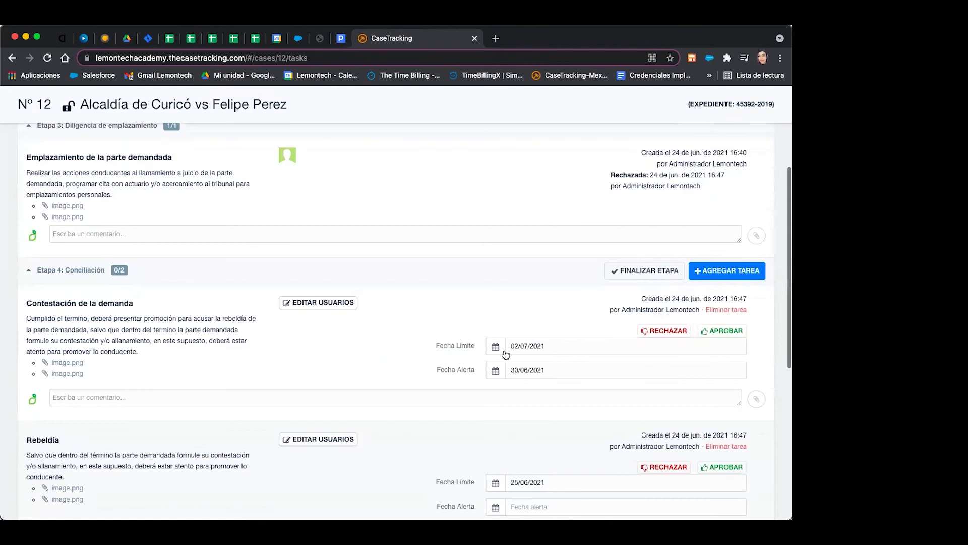
Clear Contestación de la demanda's deadline 02/07/2021 and alert date 30/06/2021, leaving both empty.
left_click(497, 349)
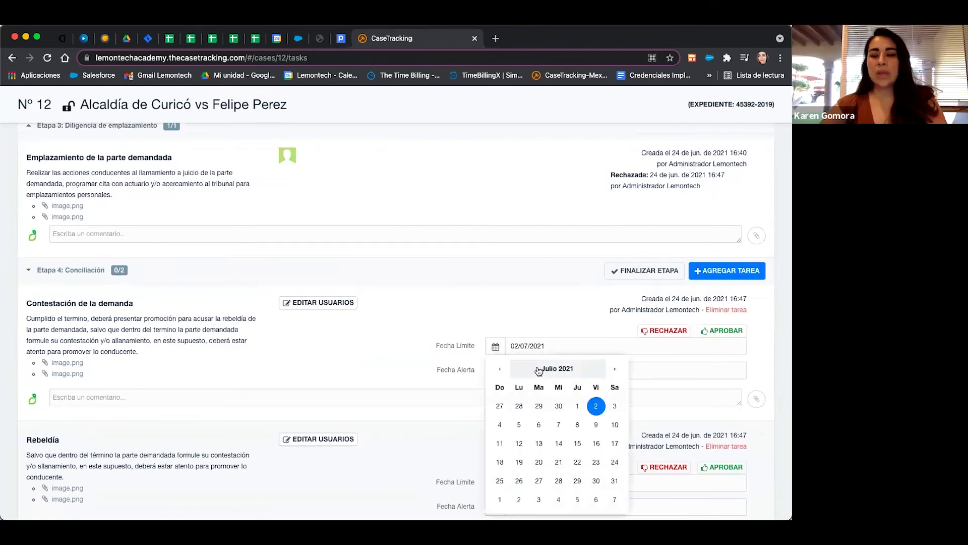
left_click_drag(549, 346, 509, 345)
key("BackSpace")
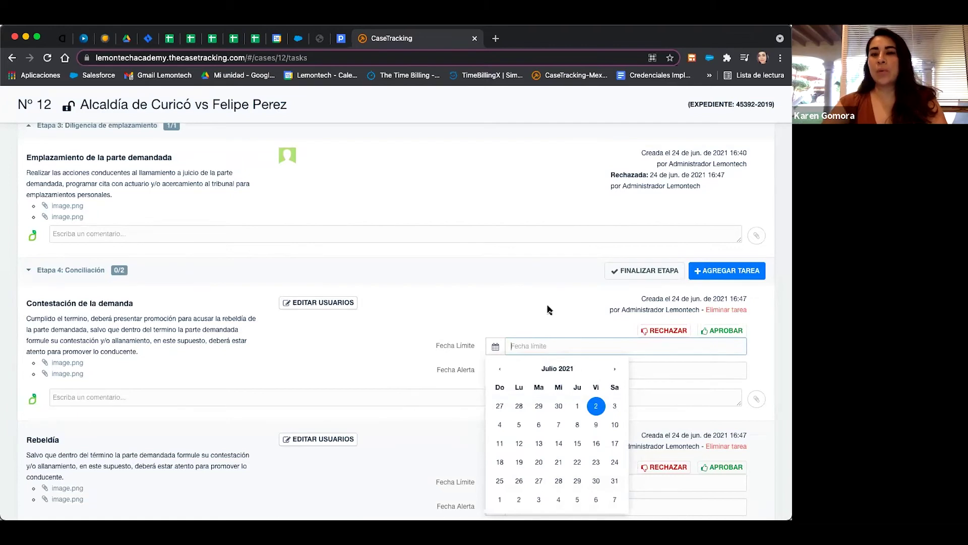
left_click(550, 309)
left_click(553, 372)
key("super+a")
key("BackSpace")
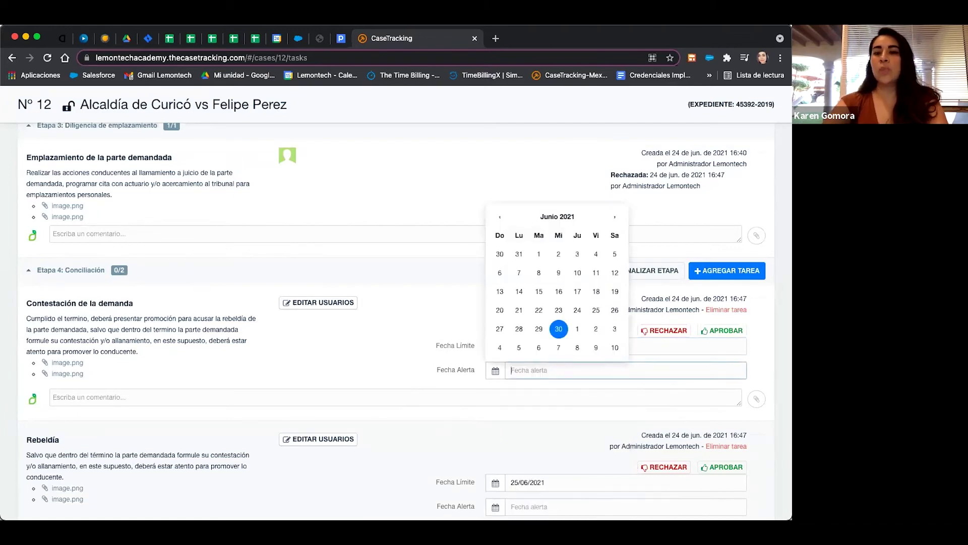
left_click(384, 301)
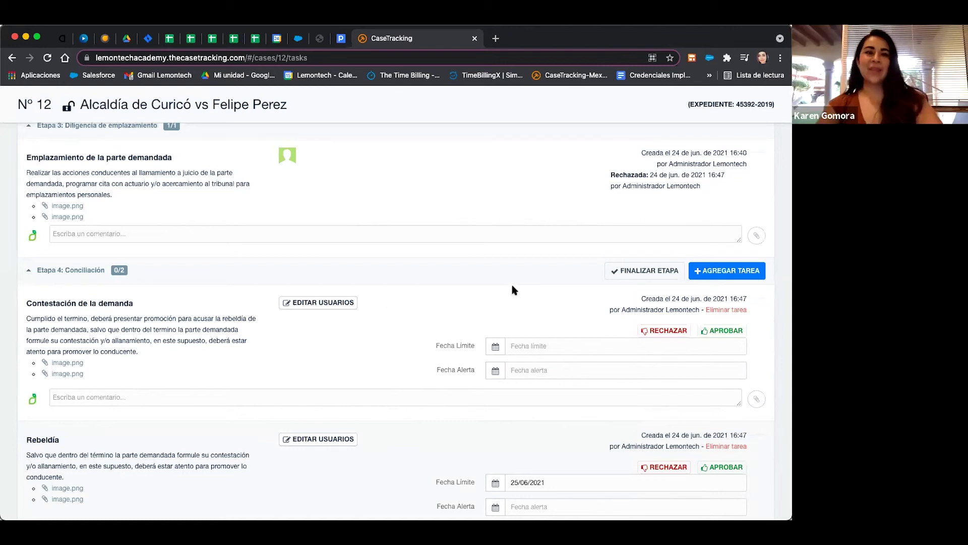
scroll(513, 288, "up", 3)
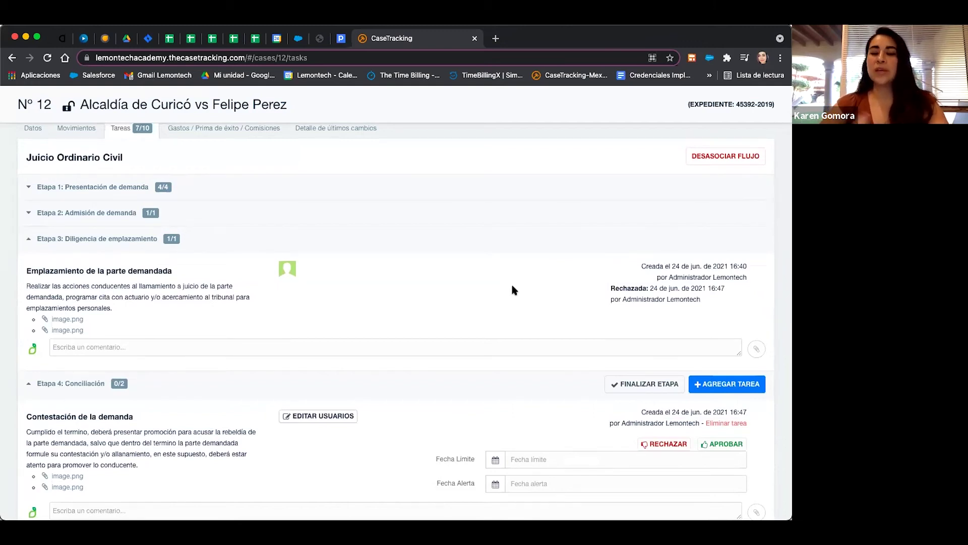
Go to Administración > Plantillas and start a NUEVA PLANTILLA.
scroll(431, 244, "up", 1)
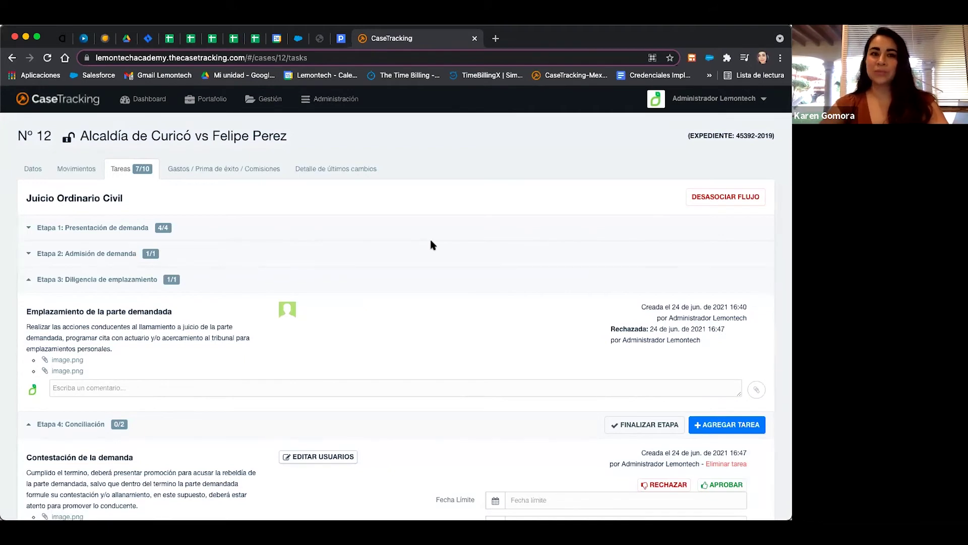
left_click(271, 100)
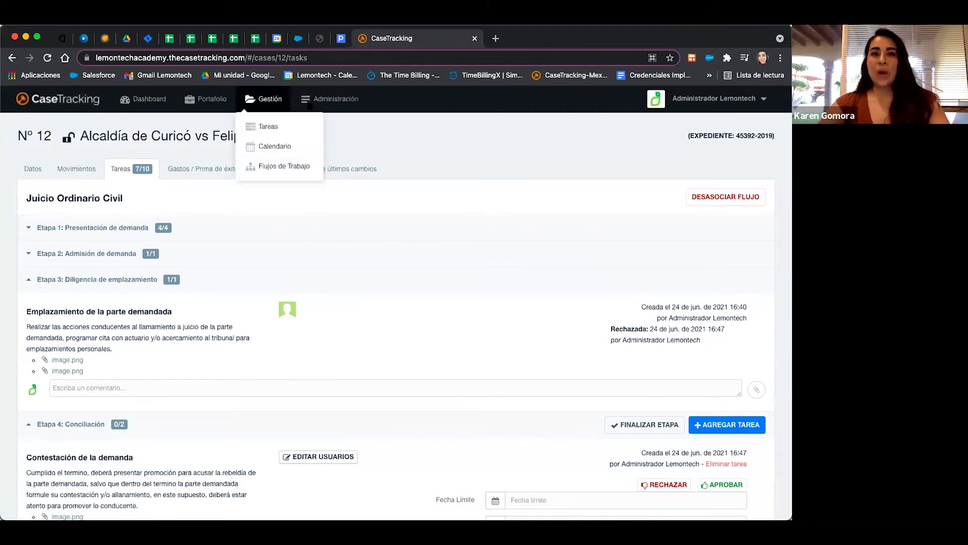
left_click(334, 100)
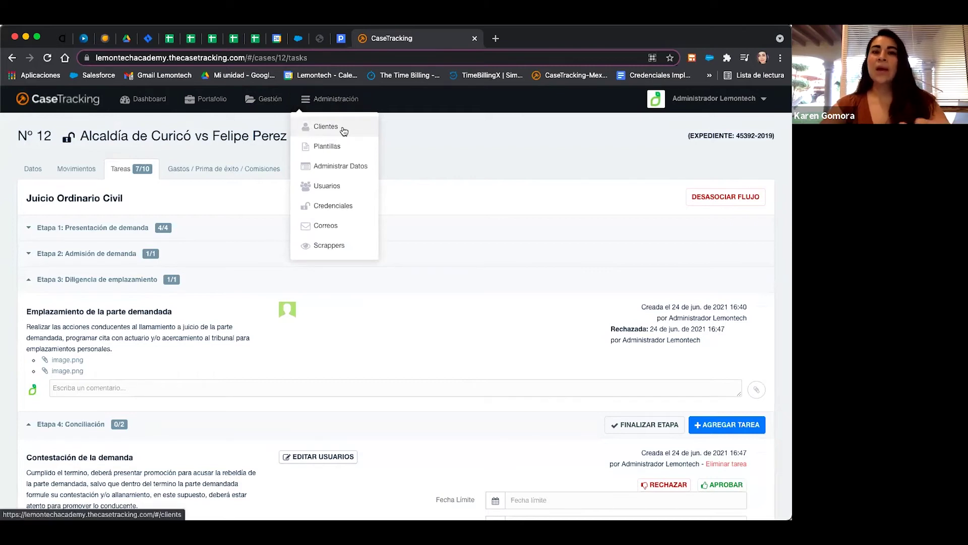
left_click(318, 150)
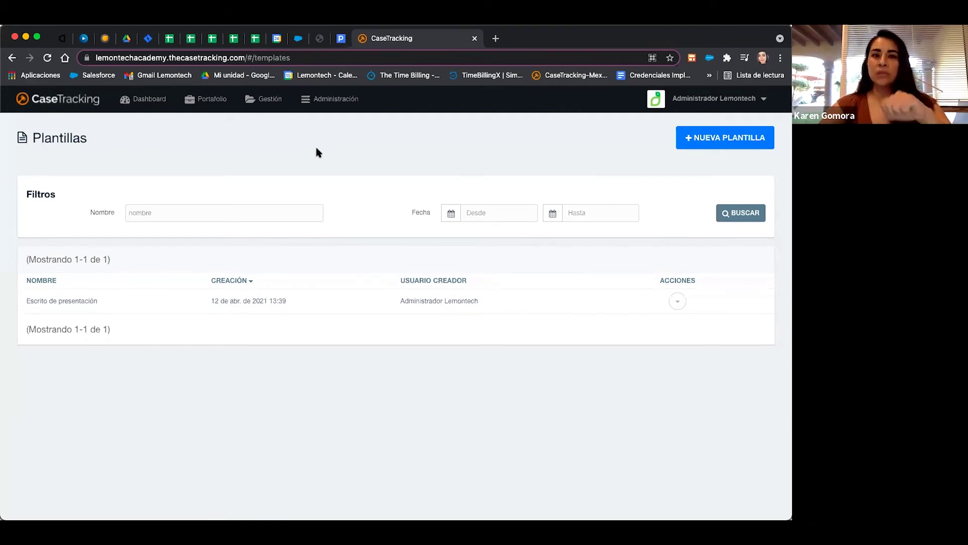
left_click(718, 148)
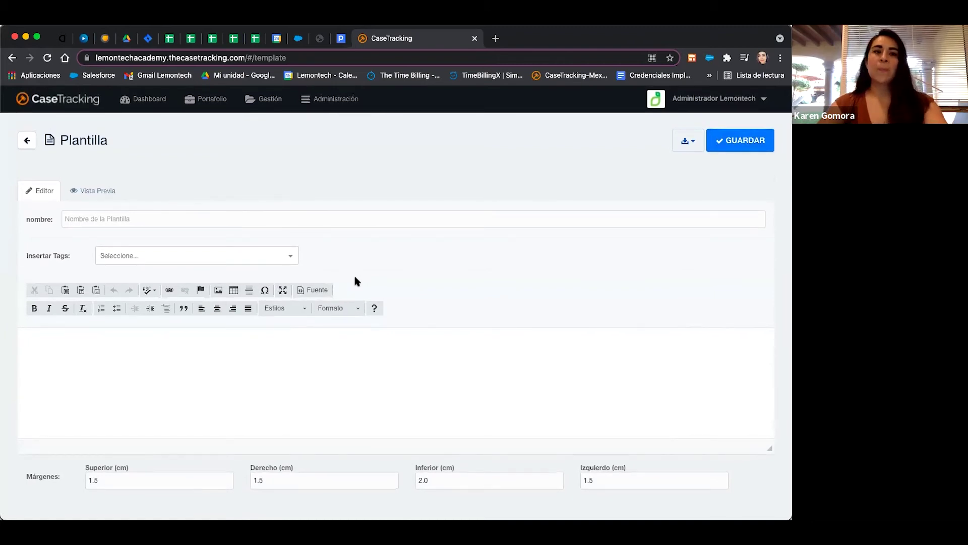
Name the template 'Carta de notificación para cliente' and start the body with 'Estimado'.
left_click(153, 216)
type("Cart")
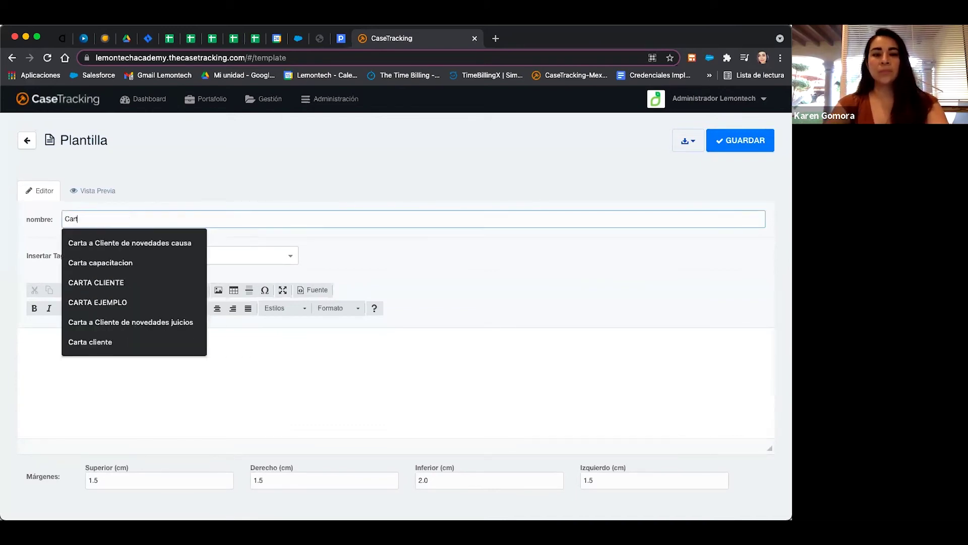
type("a de noti")
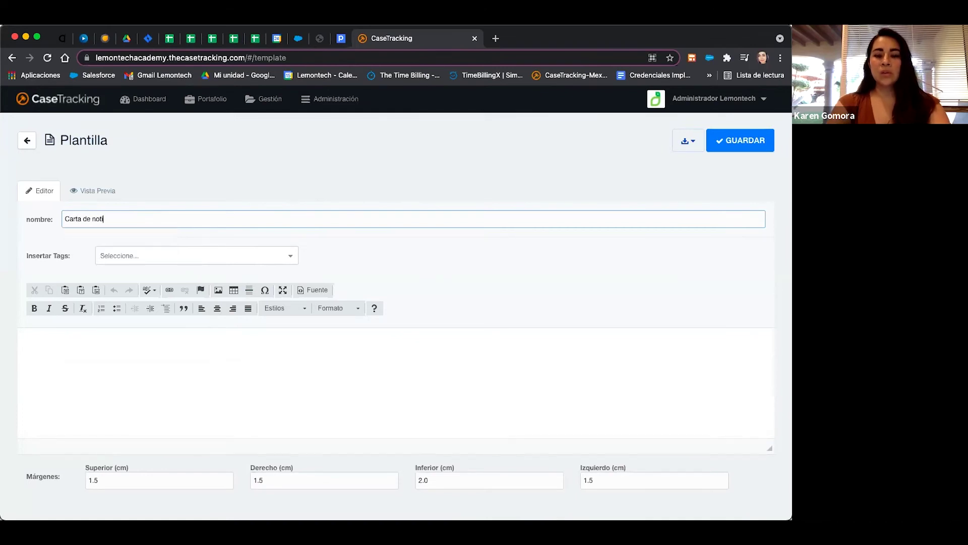
type("ficación para cliente")
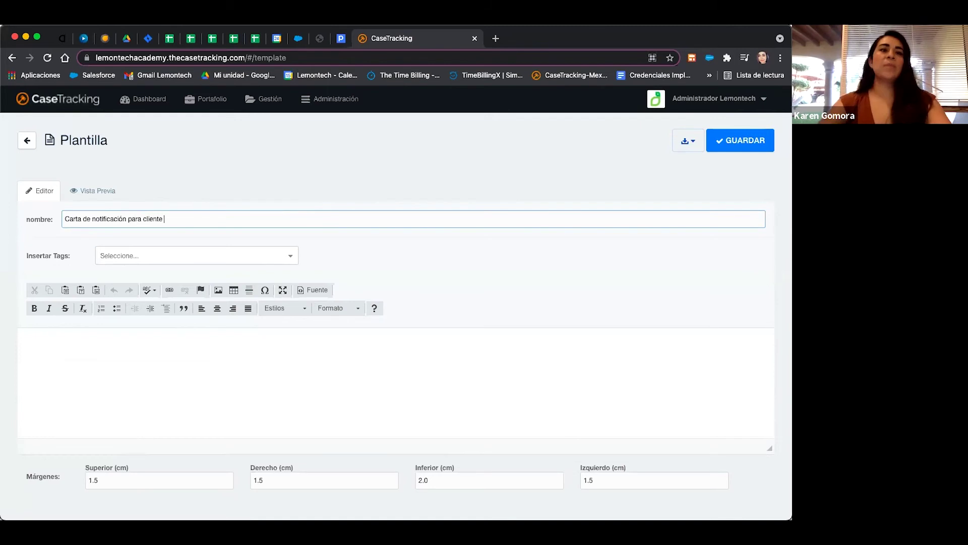
left_click(64, 349)
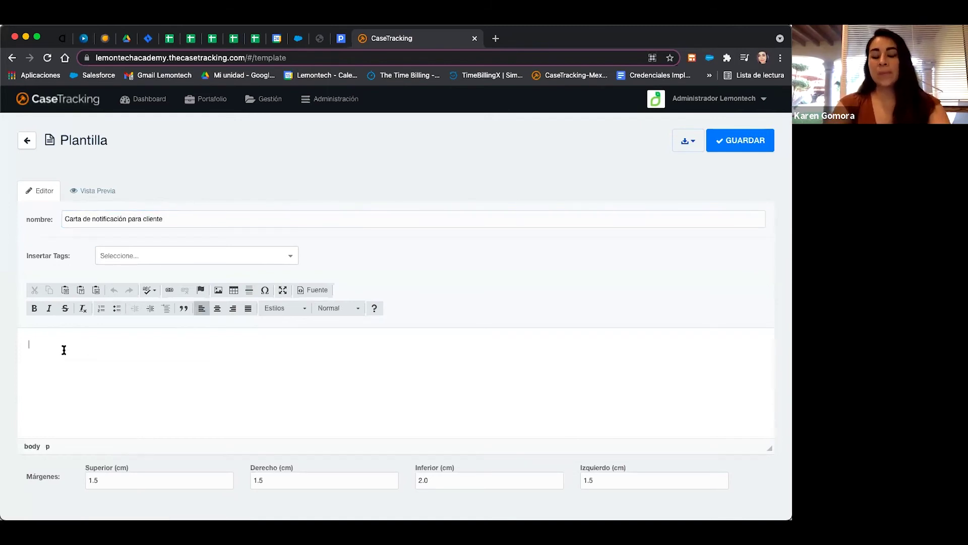
type("Estimado")
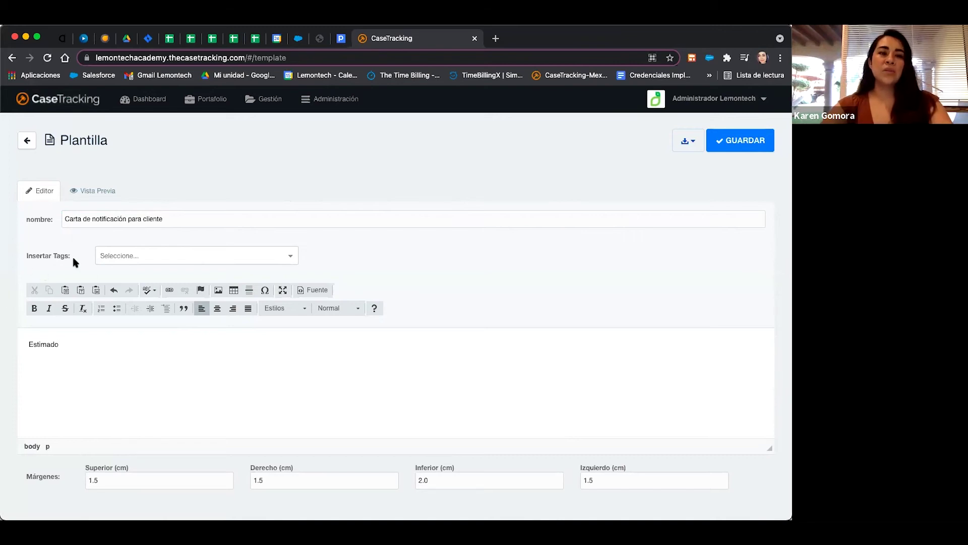
Insert the Nombre Cliente tag after 'Estimado' from Insertar Tags.
triple_click(28, 254)
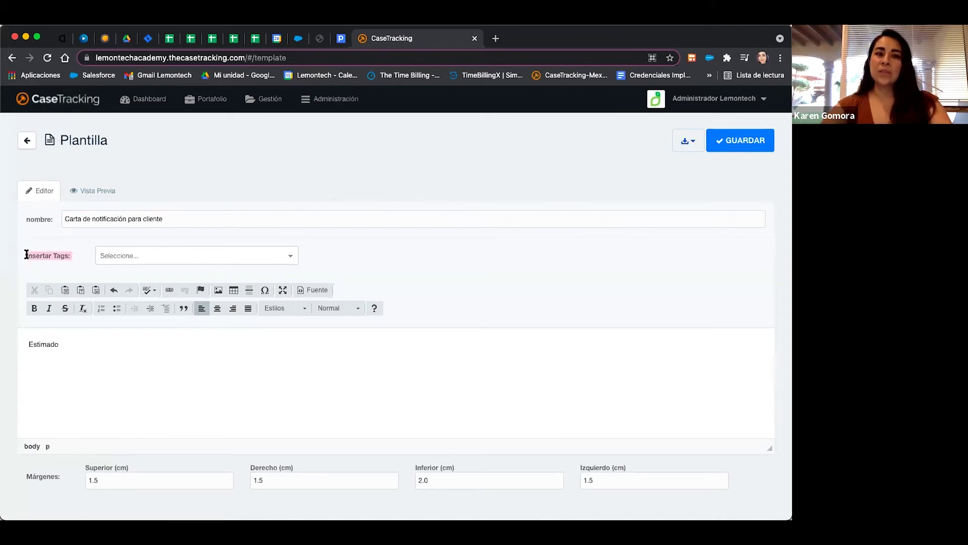
left_click(155, 260)
scroll(156, 359, "down", 1)
scroll(156, 359, "down", 4)
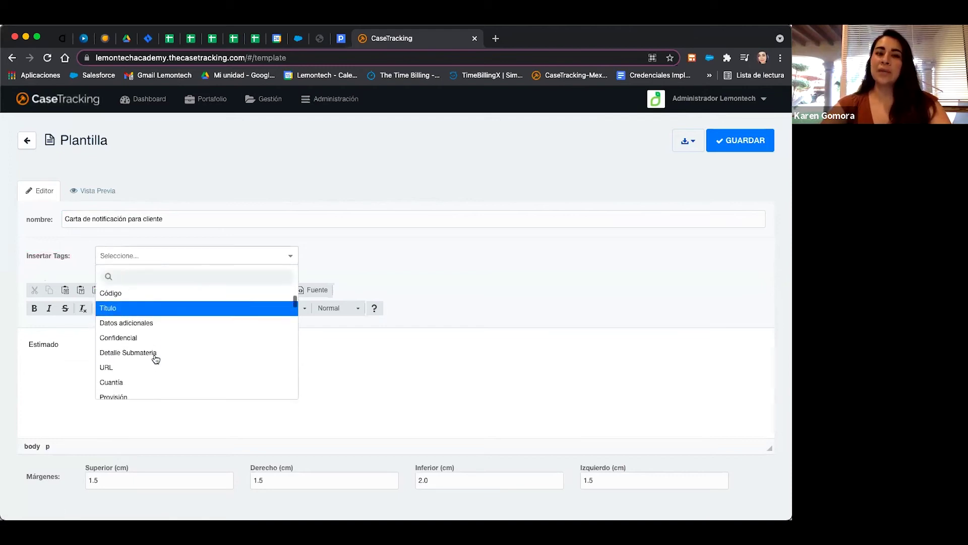
scroll(156, 359, "down", 5)
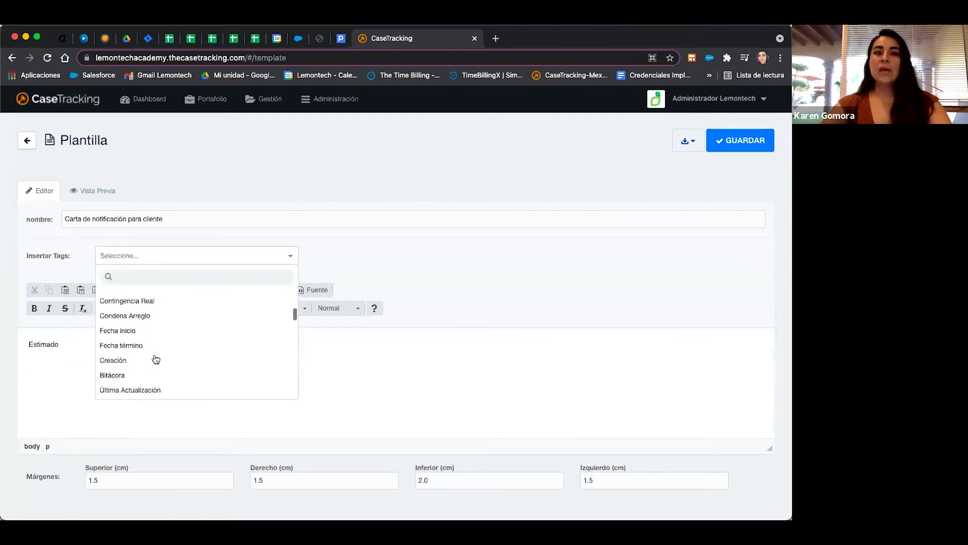
scroll(156, 359, "down", 1)
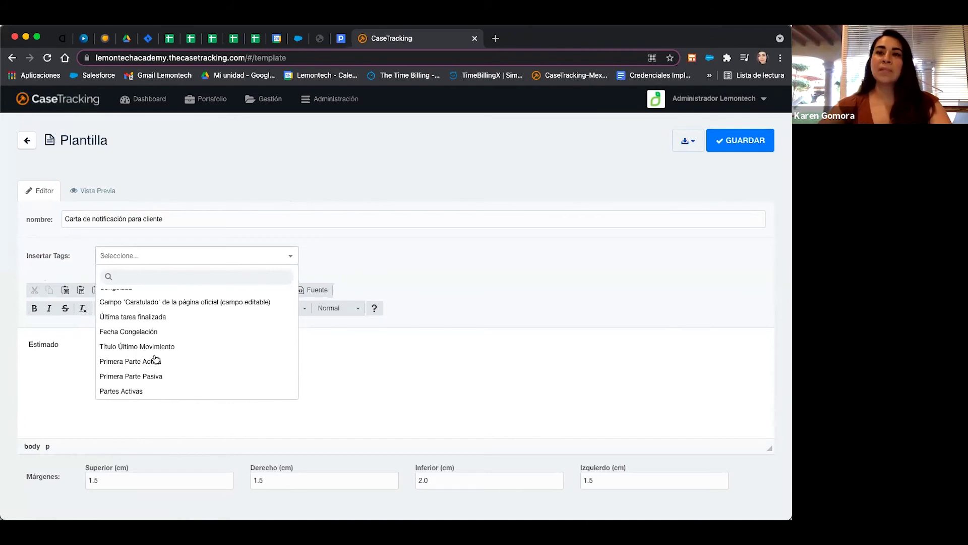
scroll(156, 359, "up", 5)
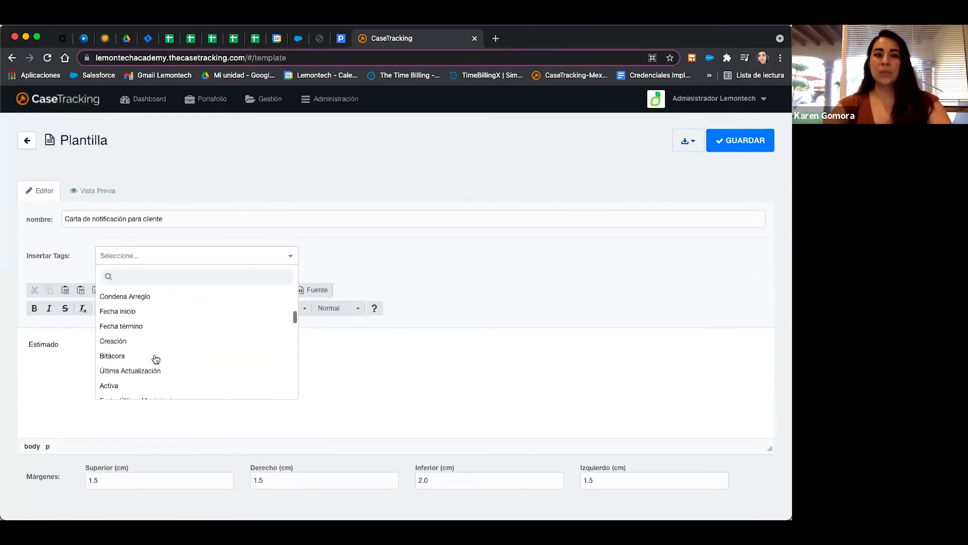
type("nombre")
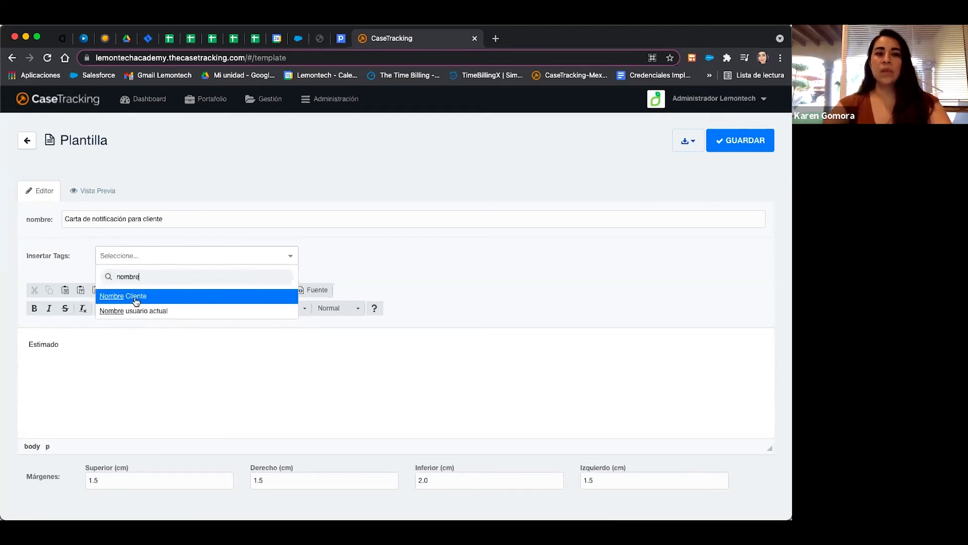
left_click(136, 298)
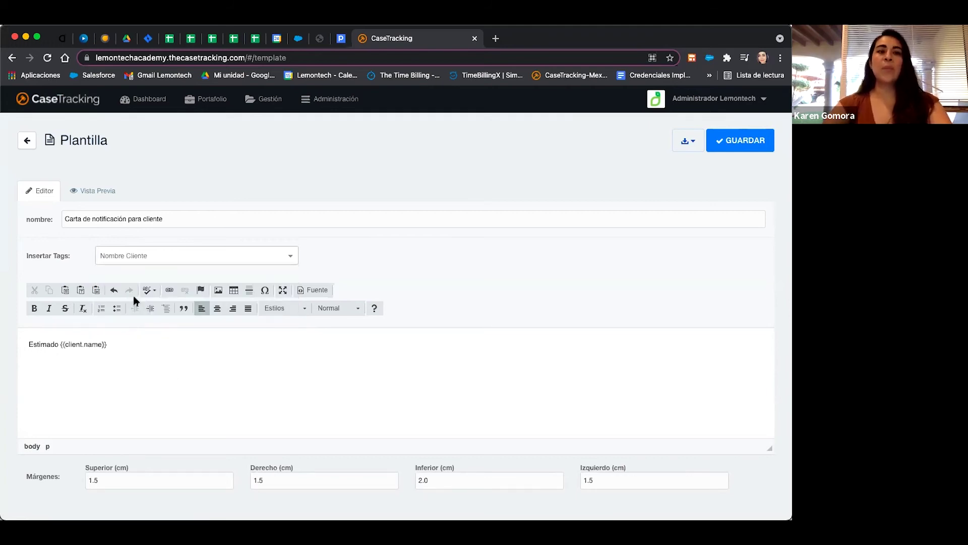
Add a new line 'Código:' followed by the Código tag.
left_click(116, 344)
key("Return")
type("C")
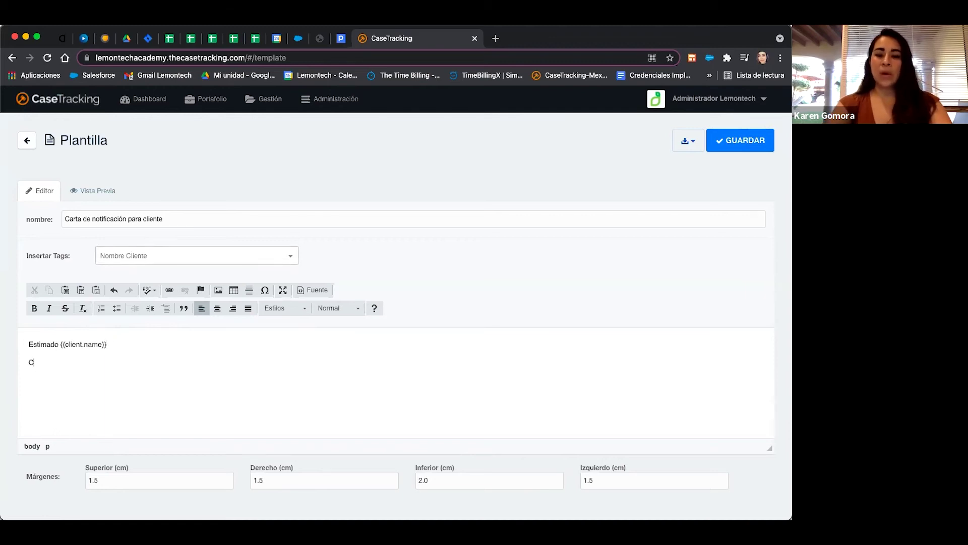
type("ódigo:")
left_click(155, 254)
type("co")
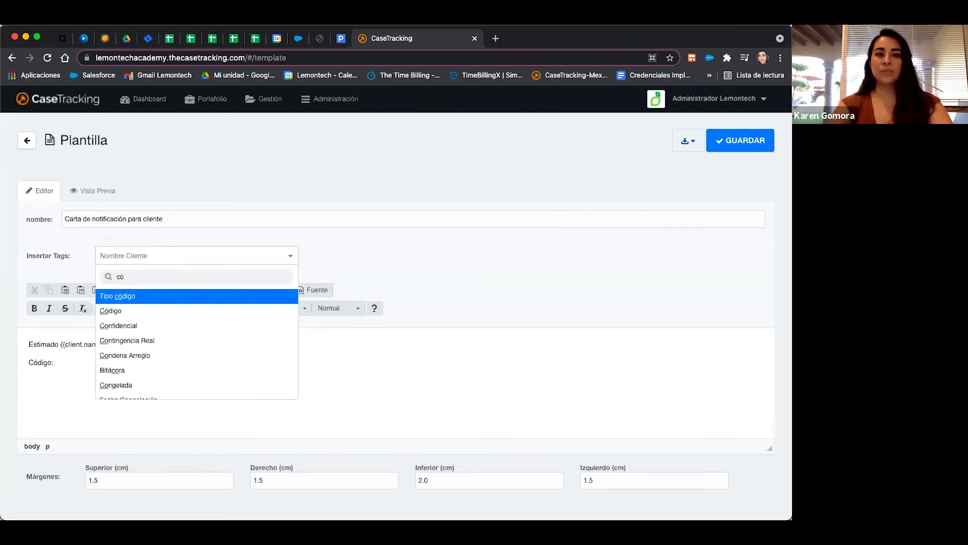
left_click(123, 311)
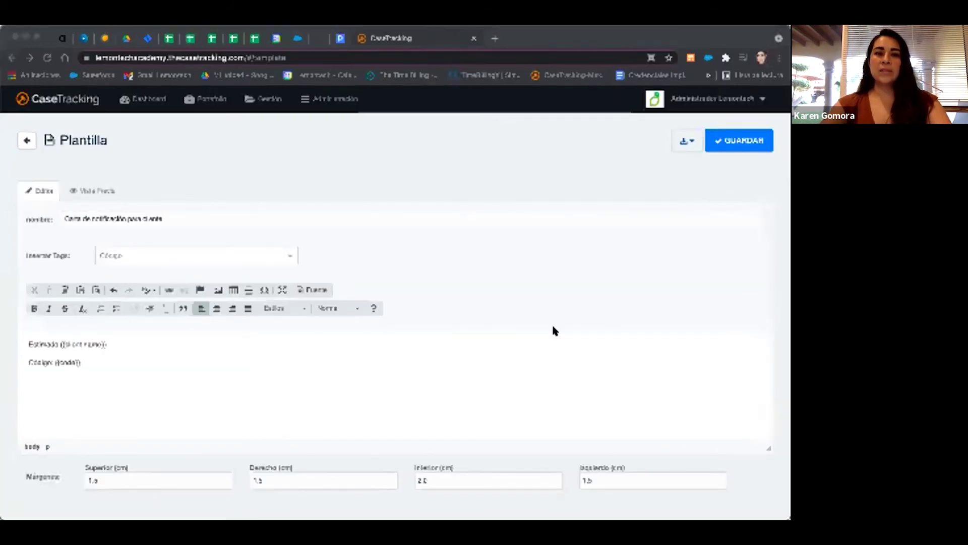
Replace the two draft lines with the pasted full notification letter text.
left_click_drag(85, 364, 28, 338)
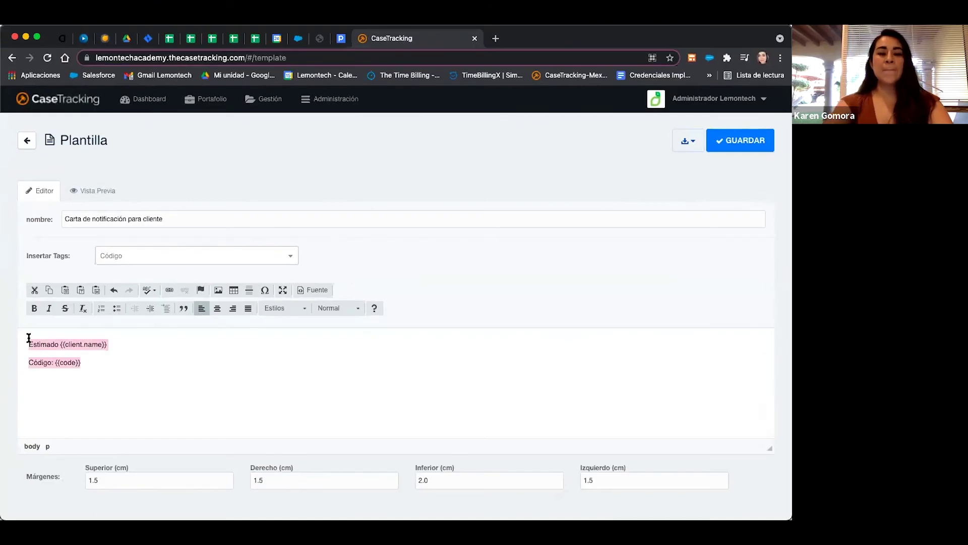
key("super+v")
scroll(146, 372, "up", 3)
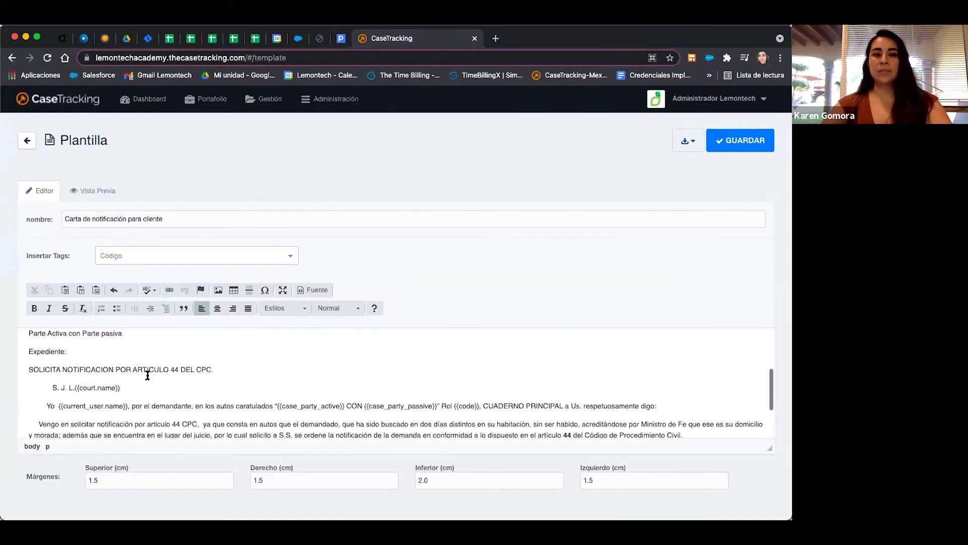
scroll(147, 374, "up", 3)
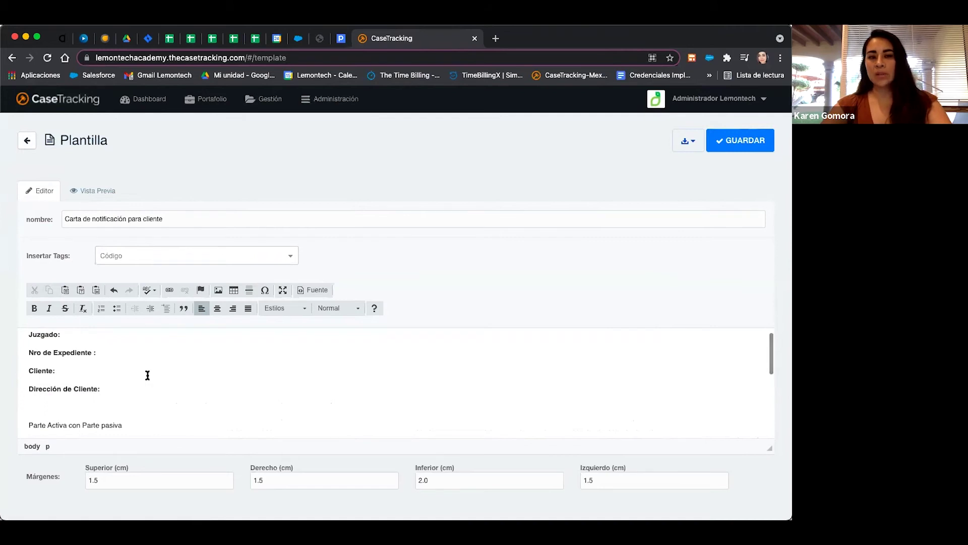
Insert the Juzgado, Código, Nombre Cliente and Dirección Cliente tags into the letter header.
left_click(72, 342)
left_click(155, 256)
type("ju")
left_click(173, 298)
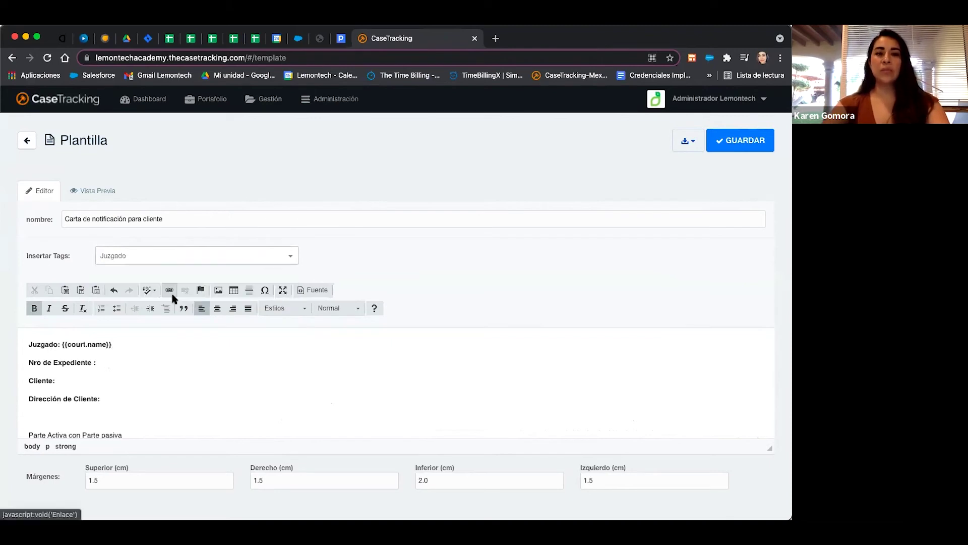
left_click(164, 257)
type("co")
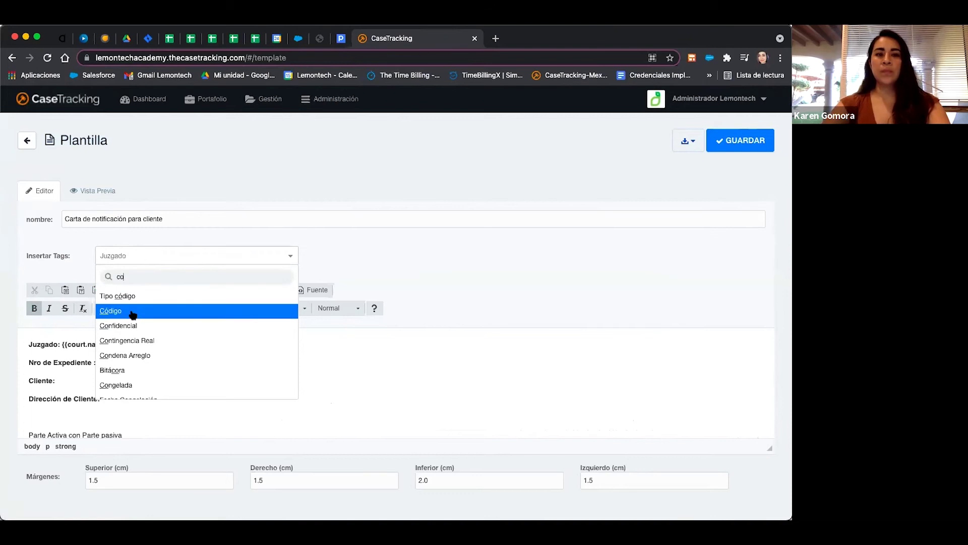
left_click(133, 310)
left_click(145, 258)
type("nombre")
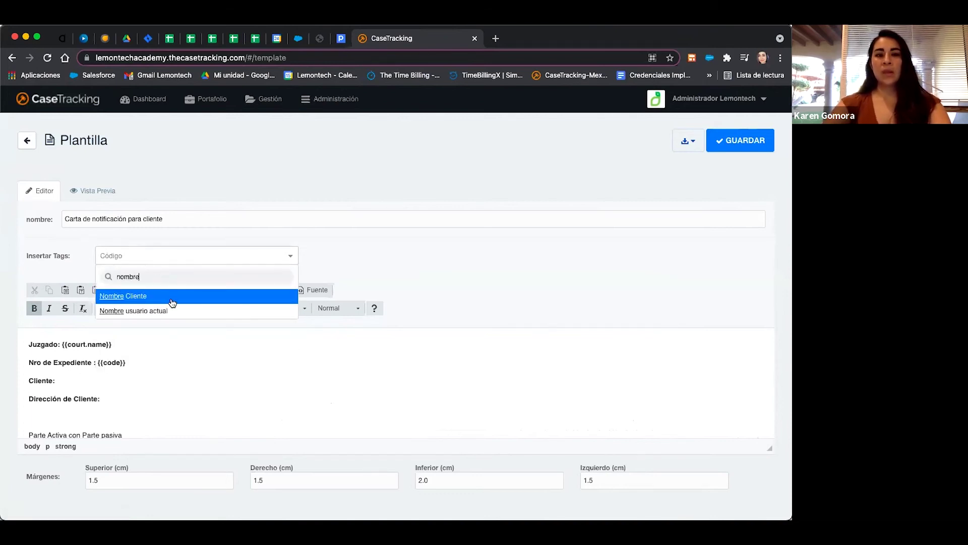
left_click(173, 302)
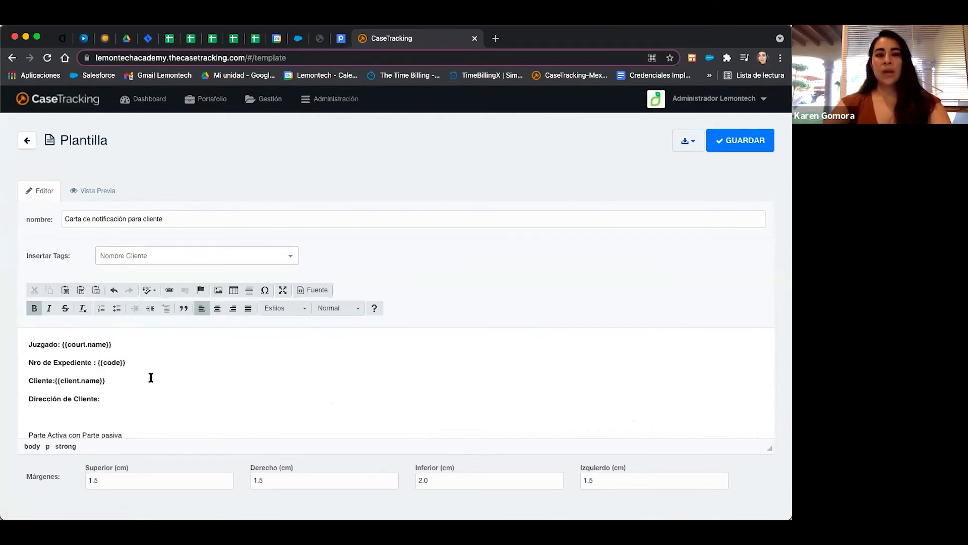
left_click(166, 255)
type("dire")
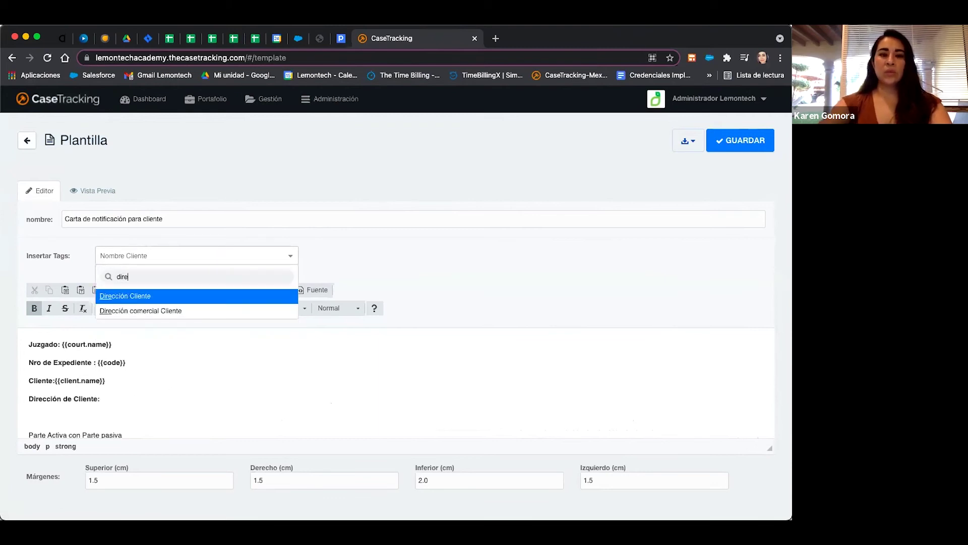
left_click(154, 301)
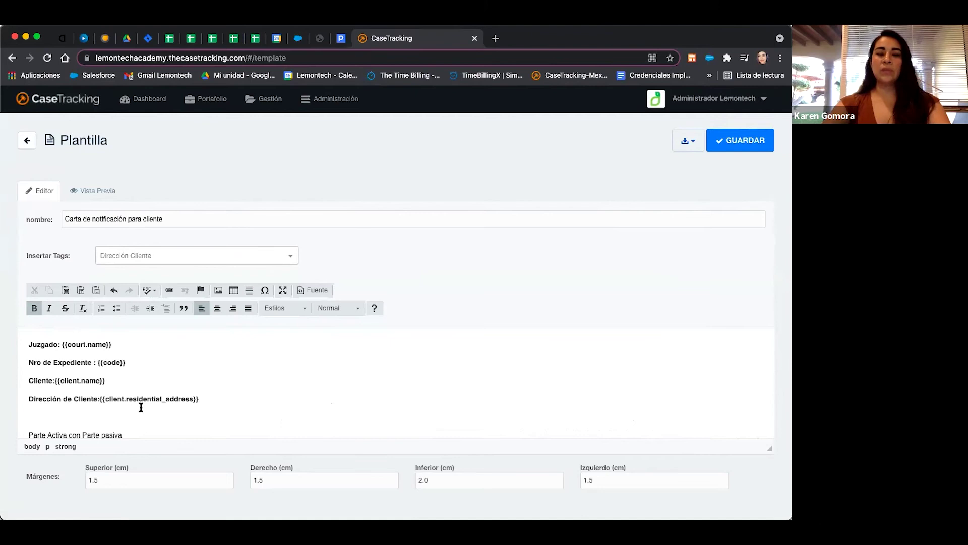
Replace 'Parte Activa' and 'Parte pasiva' with the Primera Parte Activa and Primera Parte Pasiva tags.
scroll(140, 406, "down", 3)
scroll(56, 345, "up", 1)
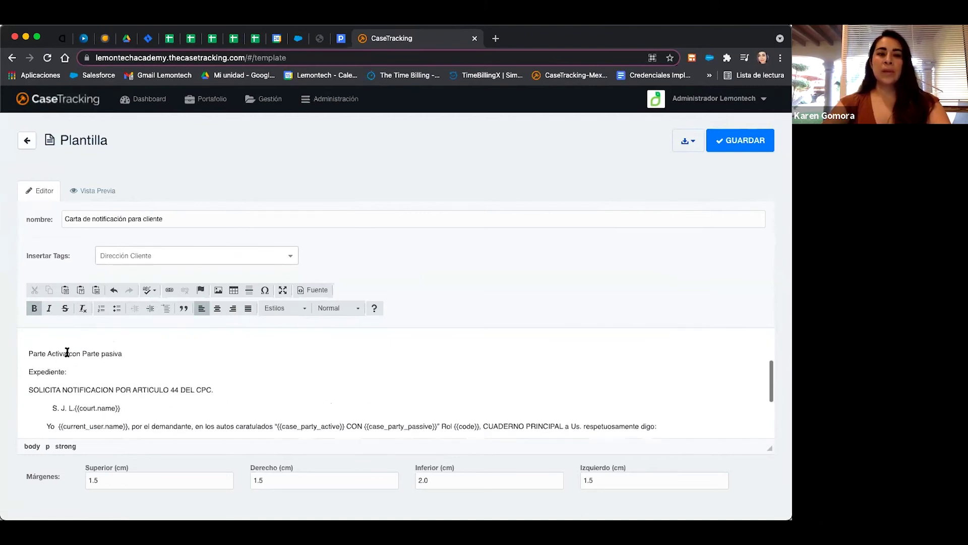
left_click_drag(64, 354, 28, 353)
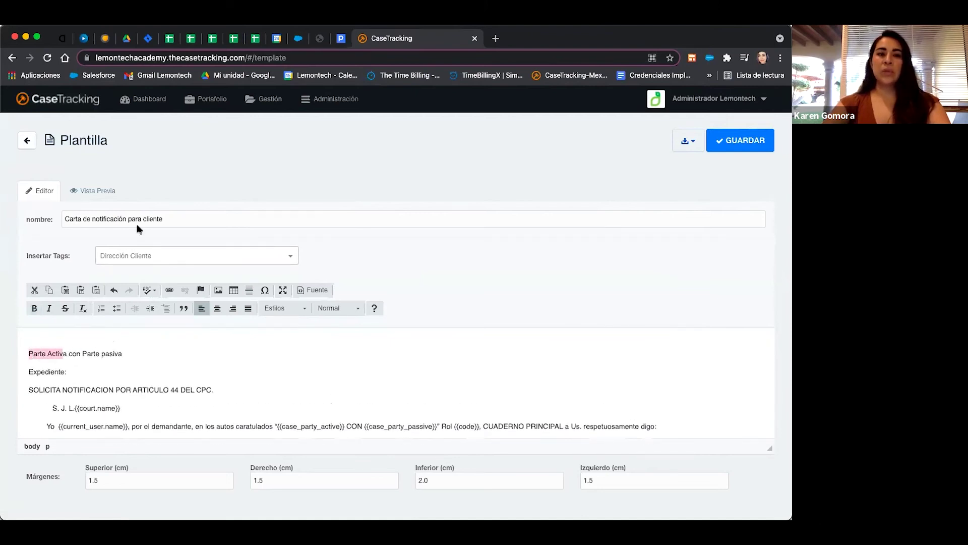
left_click(161, 258)
type("part")
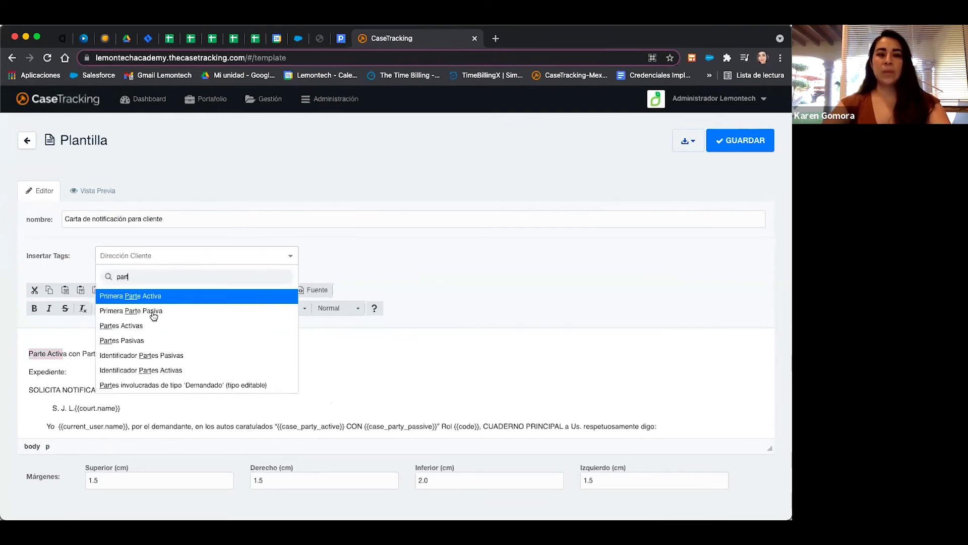
left_click(152, 295)
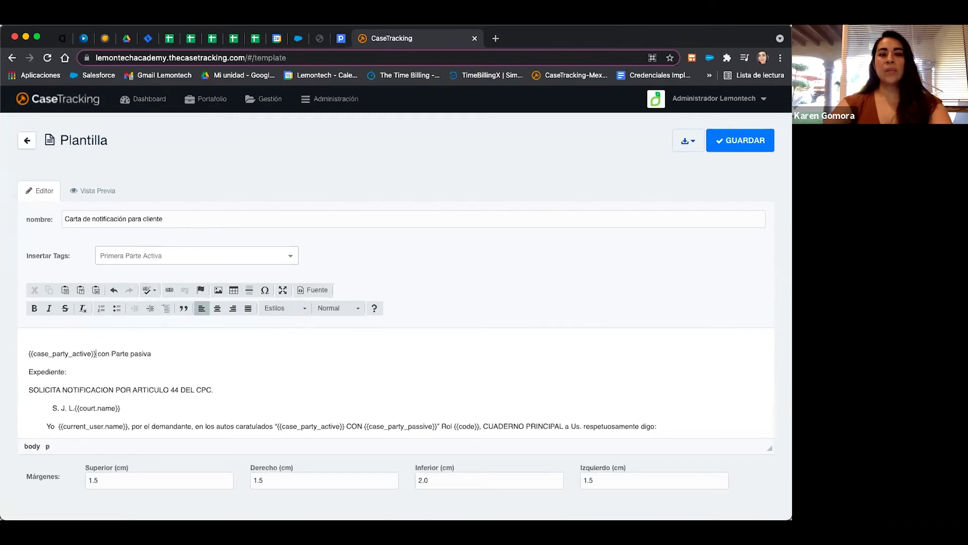
left_click_drag(152, 356, 113, 355)
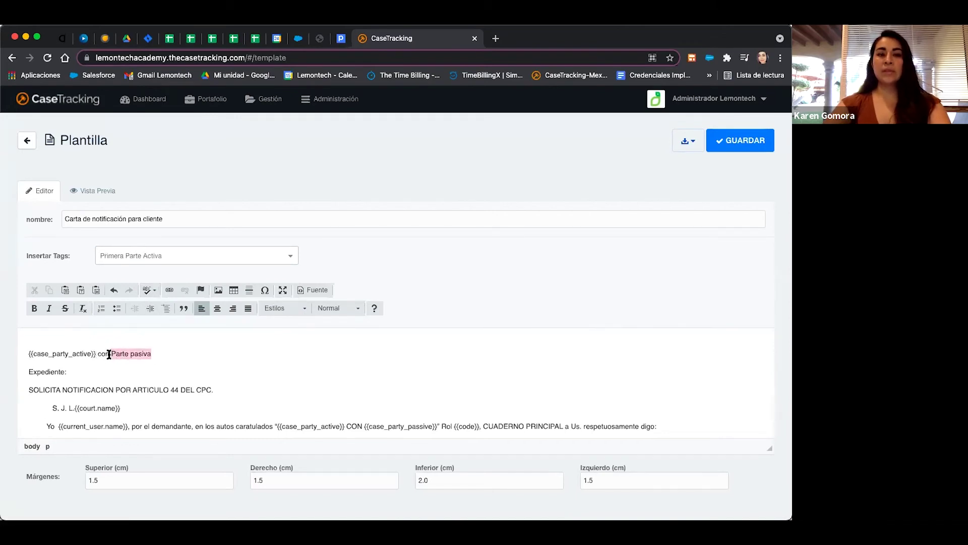
left_click(197, 256)
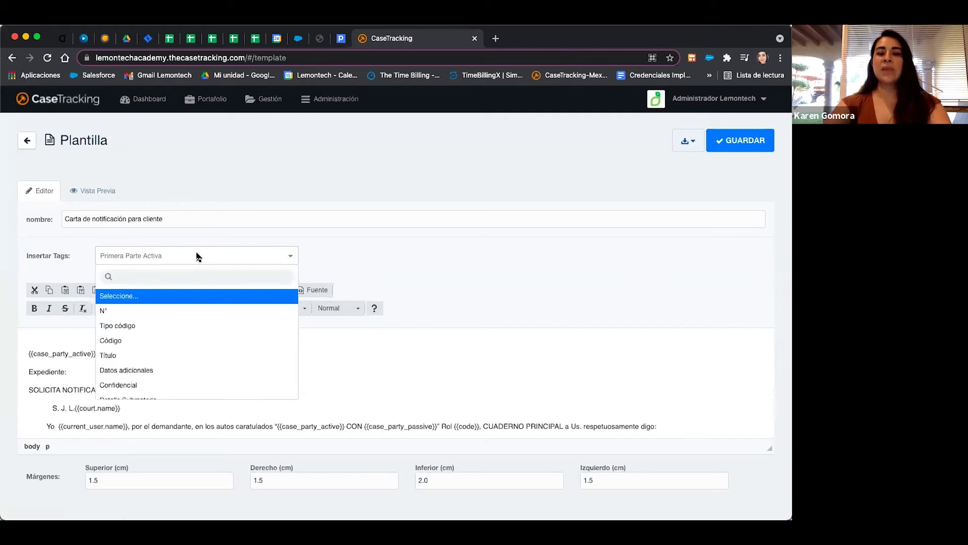
type("prim")
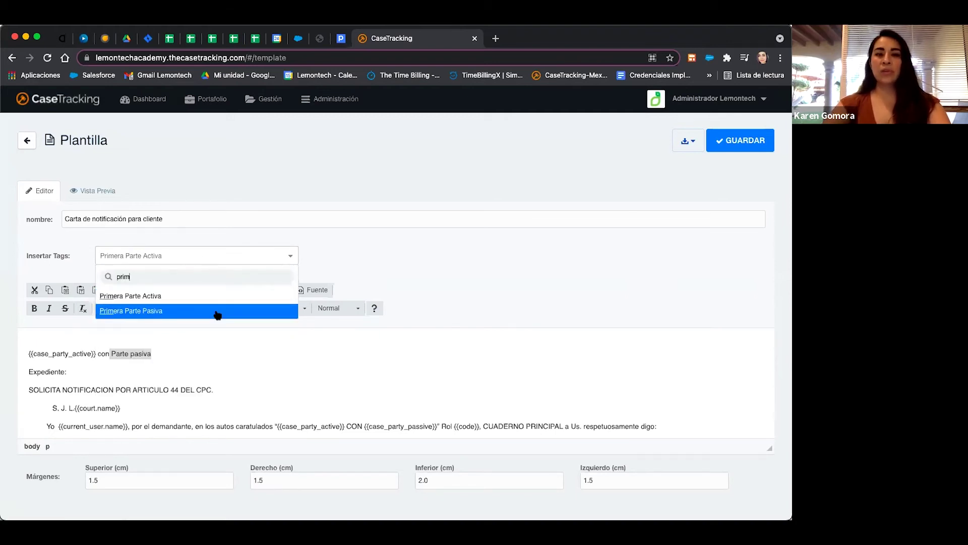
left_click(217, 311)
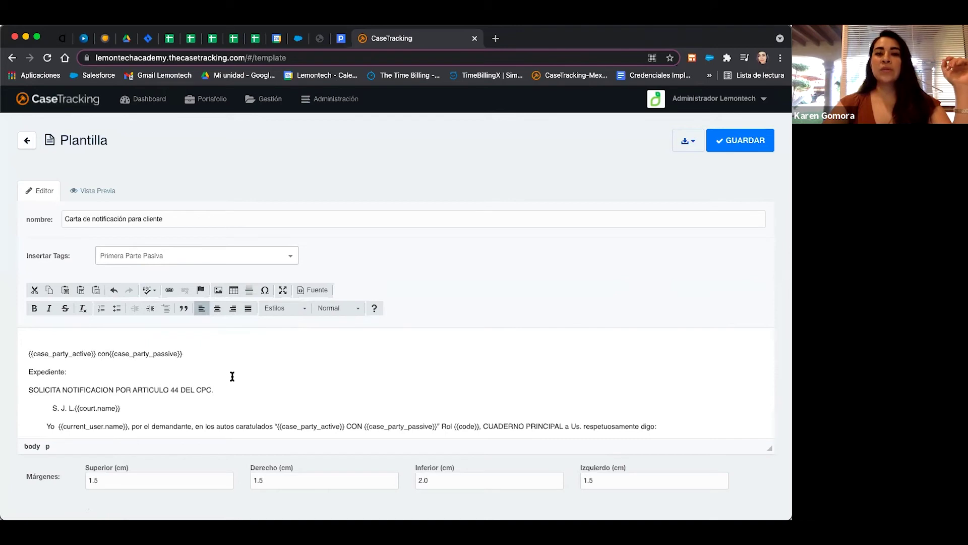
Save the template, preview it with sample data, and open the Juicios list in a new tab.
left_click(730, 146)
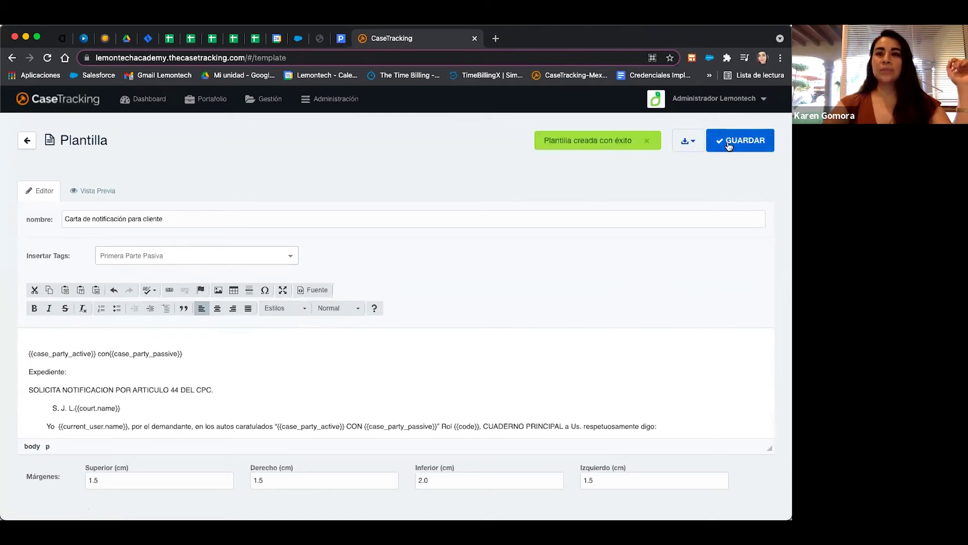
left_click(93, 196)
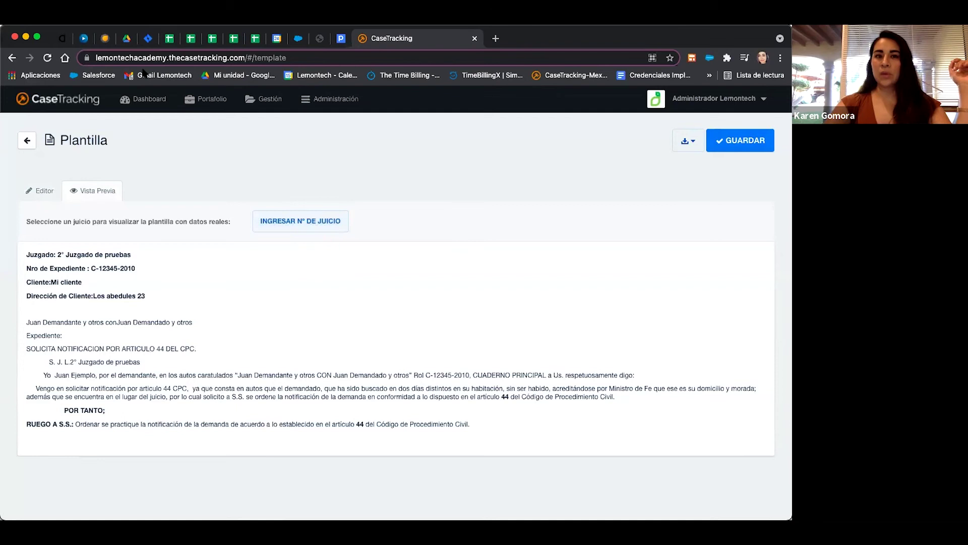
left_click(205, 100)
right_click(209, 124)
left_click(250, 129)
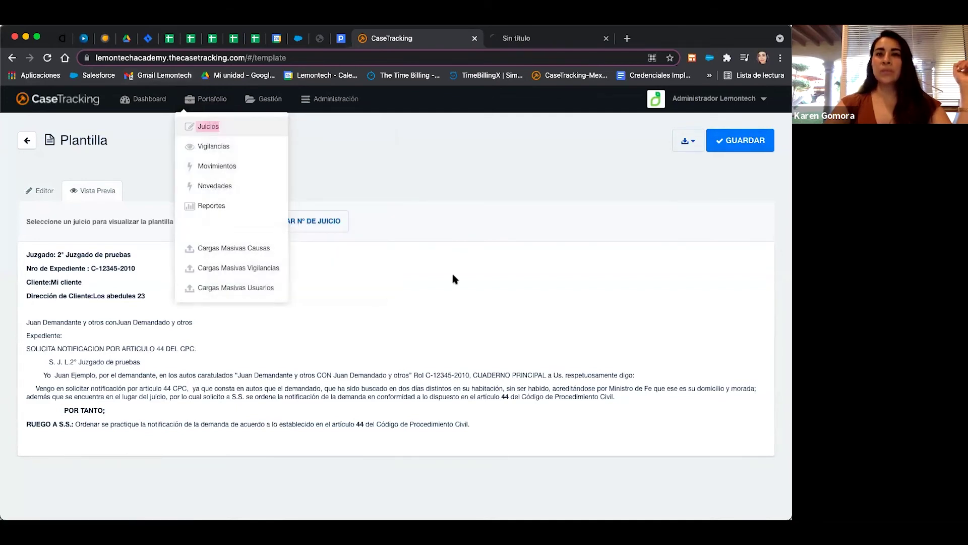
Glance at the Juicios tab, then return to the template preview tab.
left_click(425, 219)
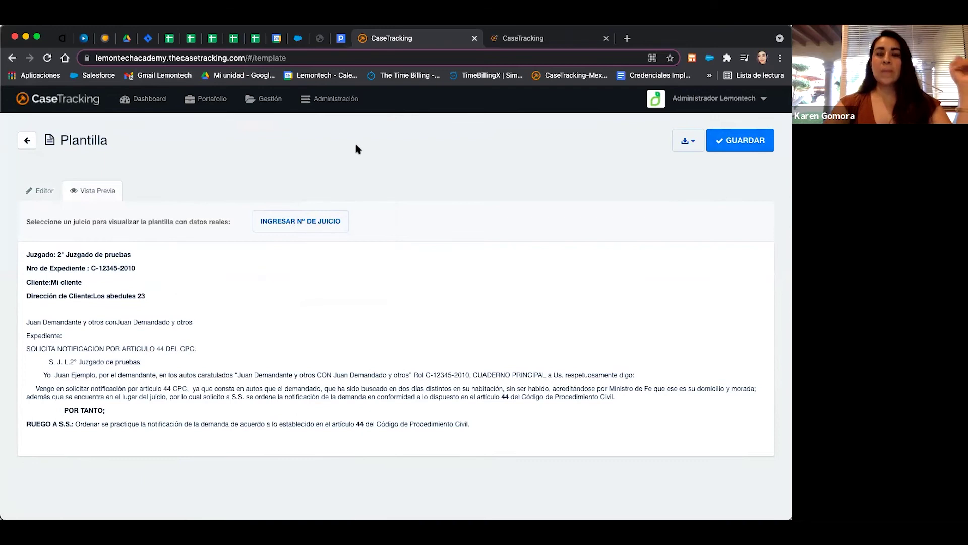
left_click(312, 222)
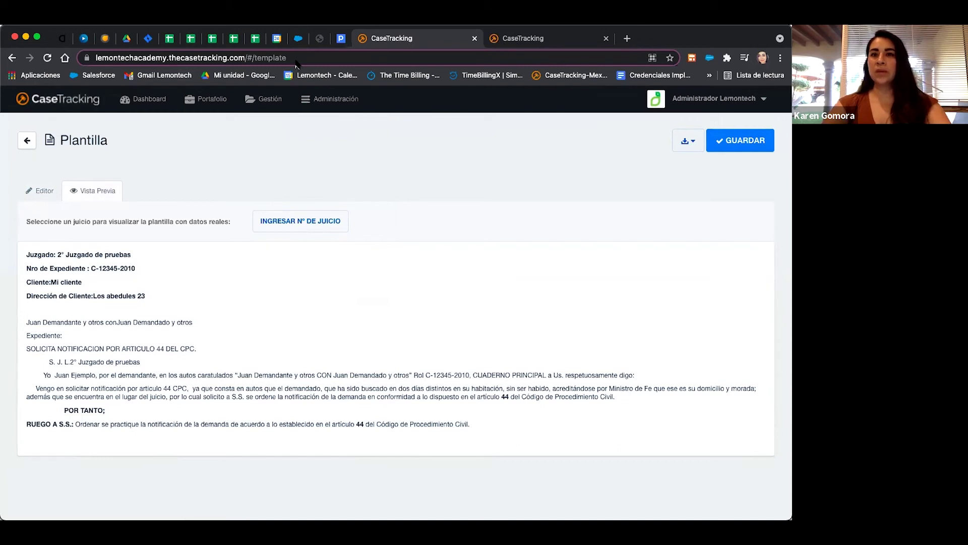
left_click(559, 41)
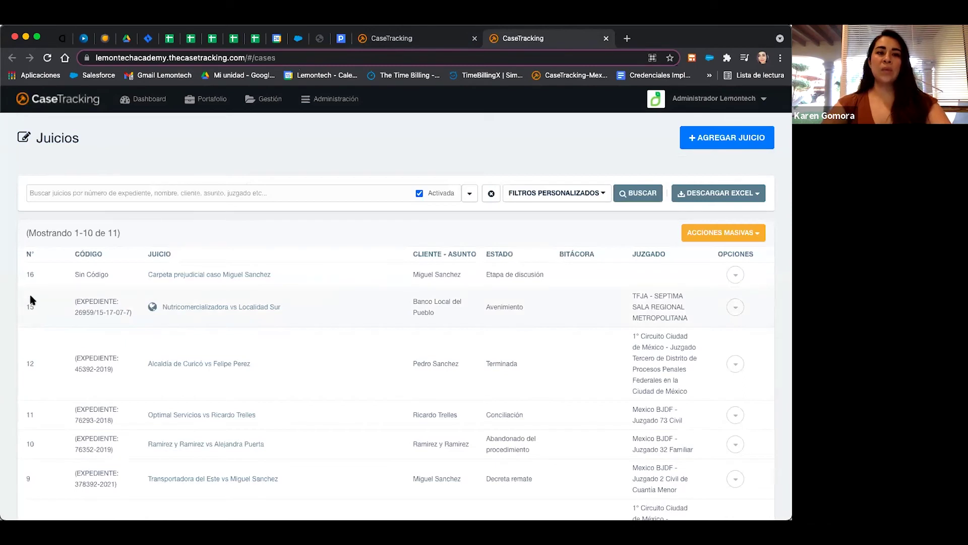
left_click(416, 38)
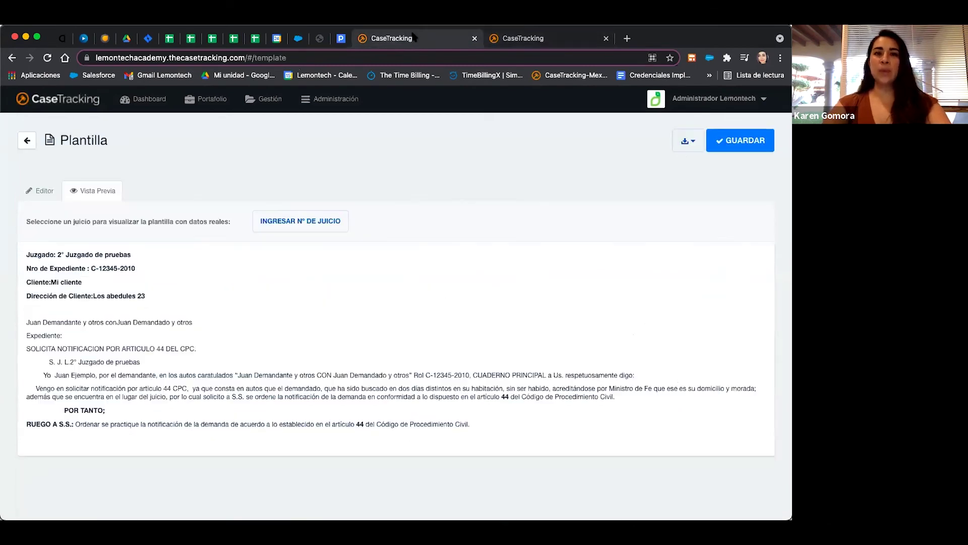
Fill the template preview with Juicio 15's data and save it via Descargar como PDF.
left_click(305, 225)
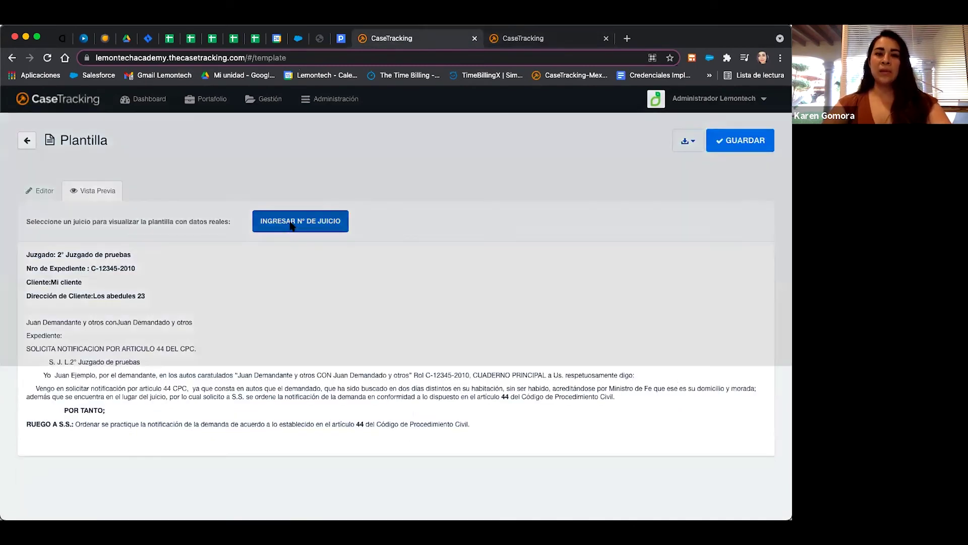
type("15")
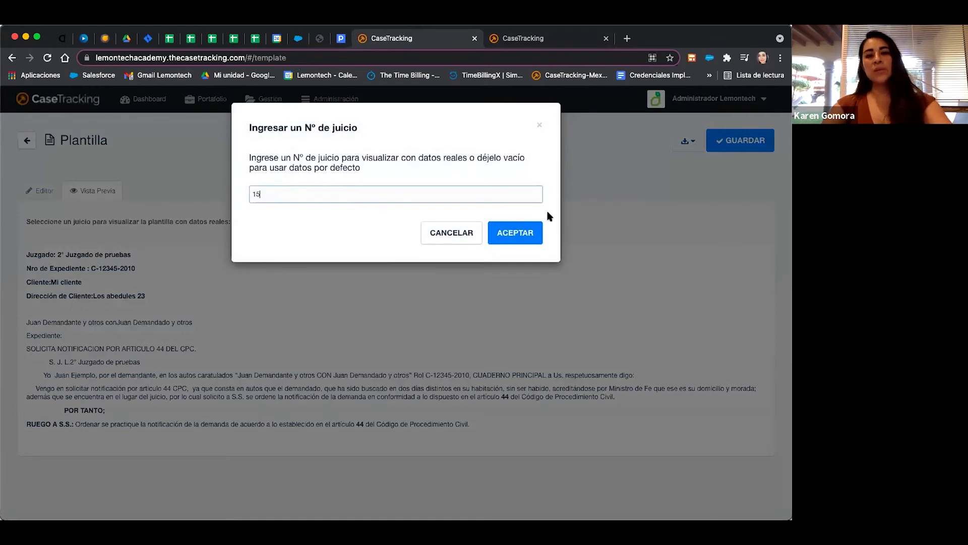
left_click(524, 230)
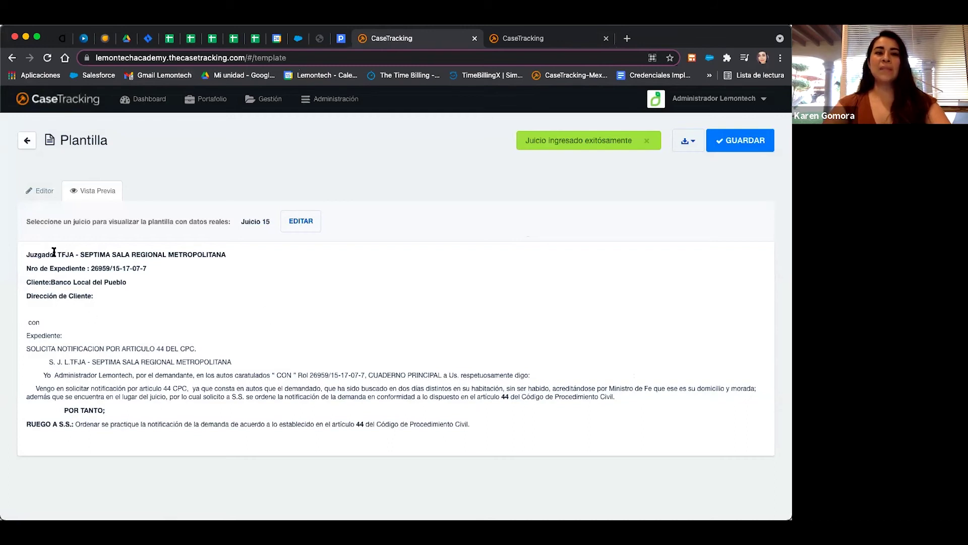
left_click_drag(232, 255, 58, 256)
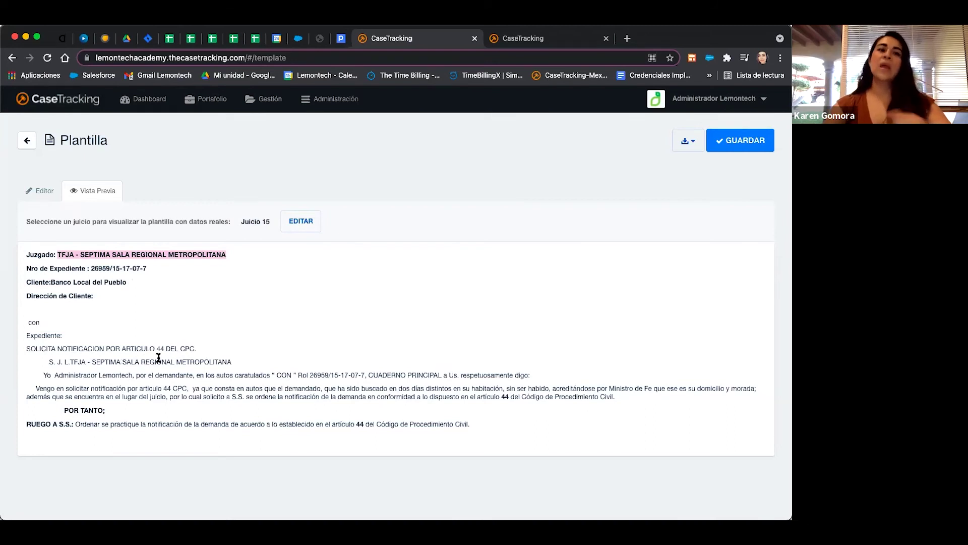
left_click(688, 143)
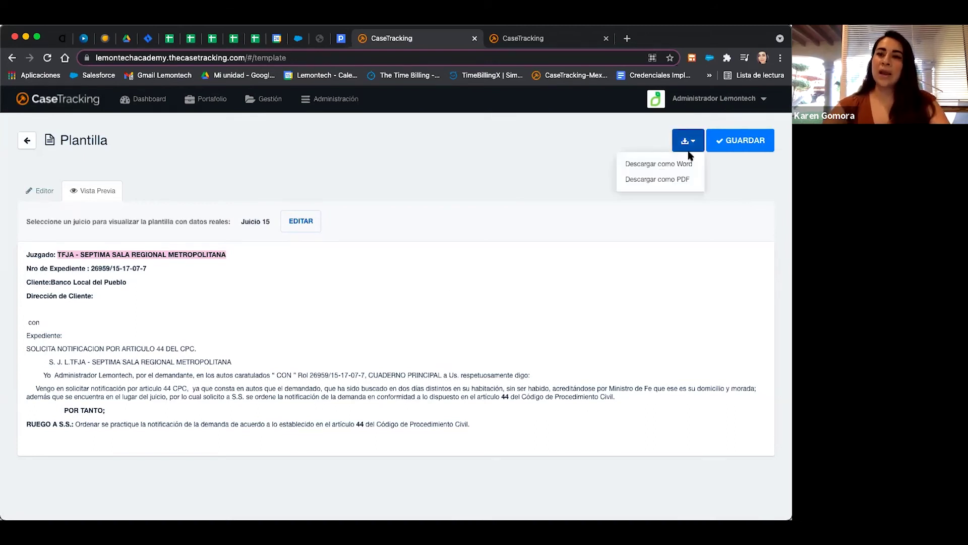
left_click(682, 181)
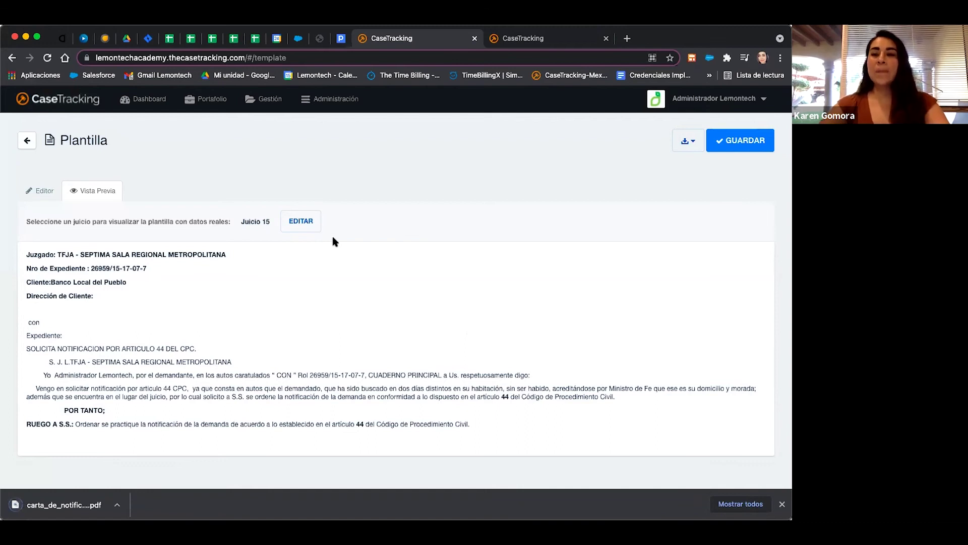
Open case 16 from Portafolio > Juicios and reload its page after trying the template dialog.
left_click(212, 99)
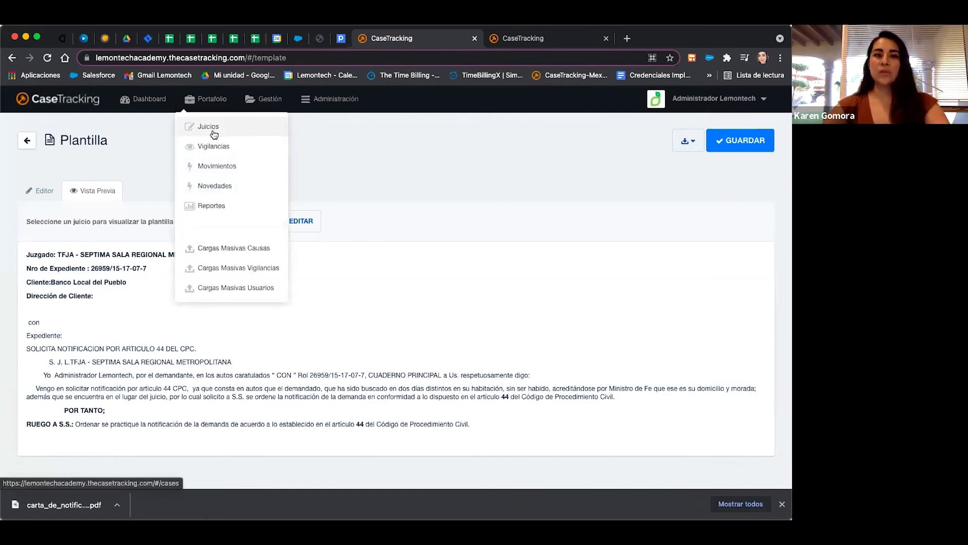
left_click(210, 128)
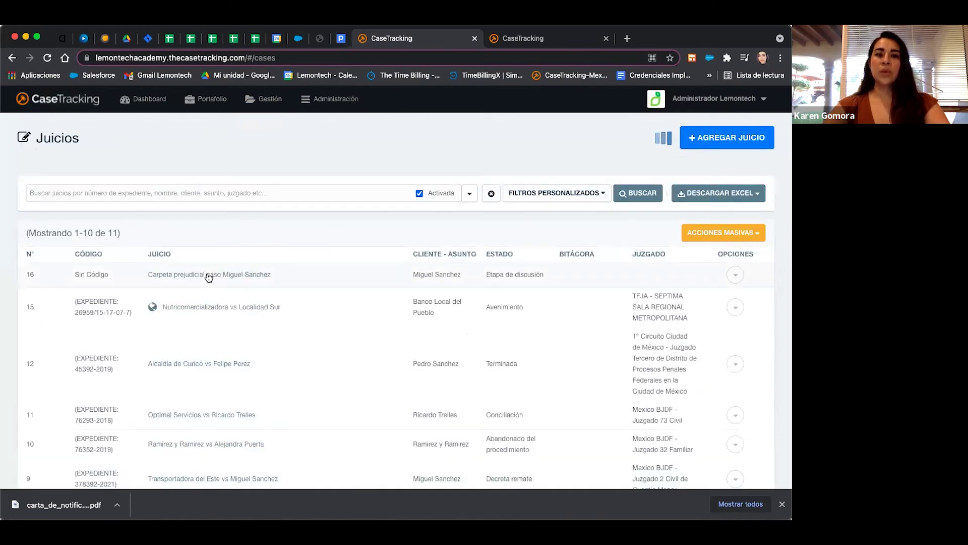
left_click(210, 275)
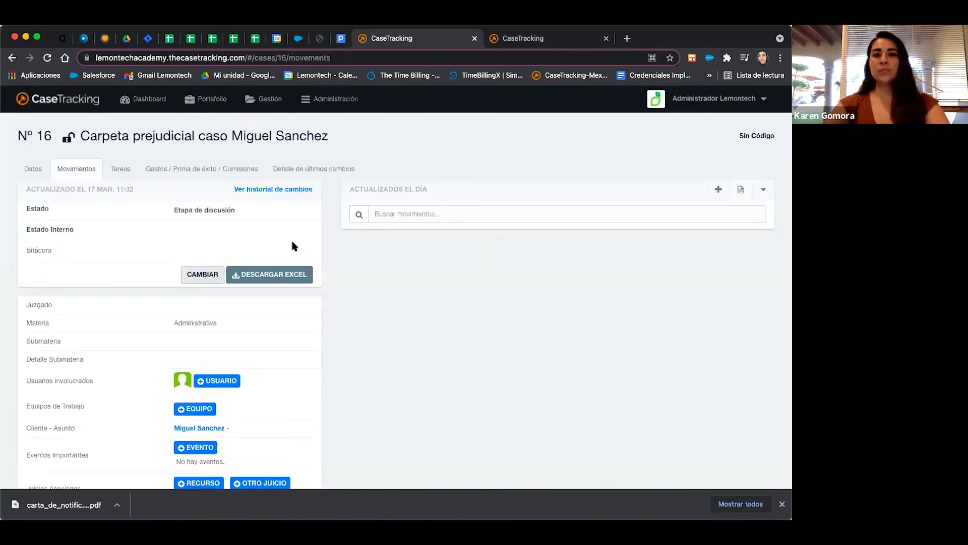
left_click(742, 194)
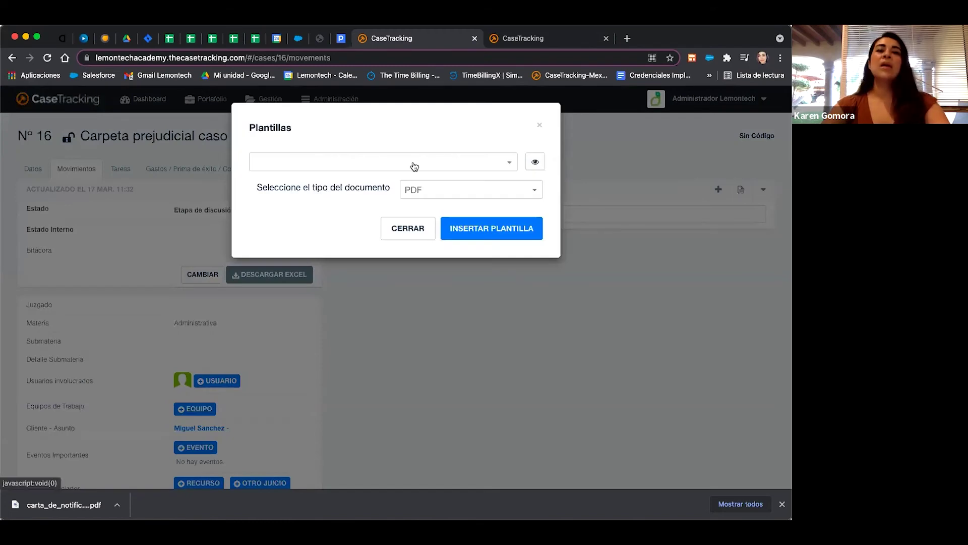
left_click(410, 163)
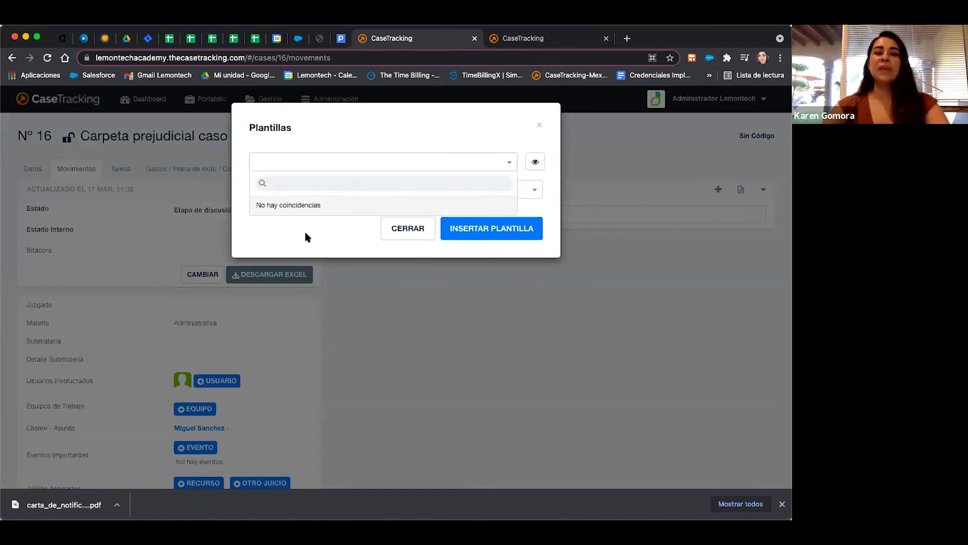
left_click(481, 58)
key("Return")
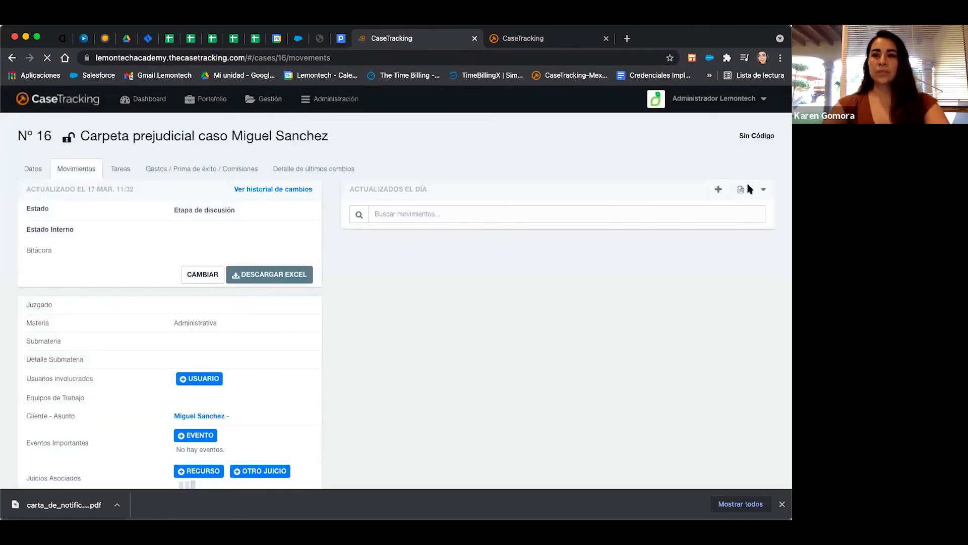
Insert the Carta de notificación para cliente template into case 16's Movimientos as a PDF.
left_click(741, 189)
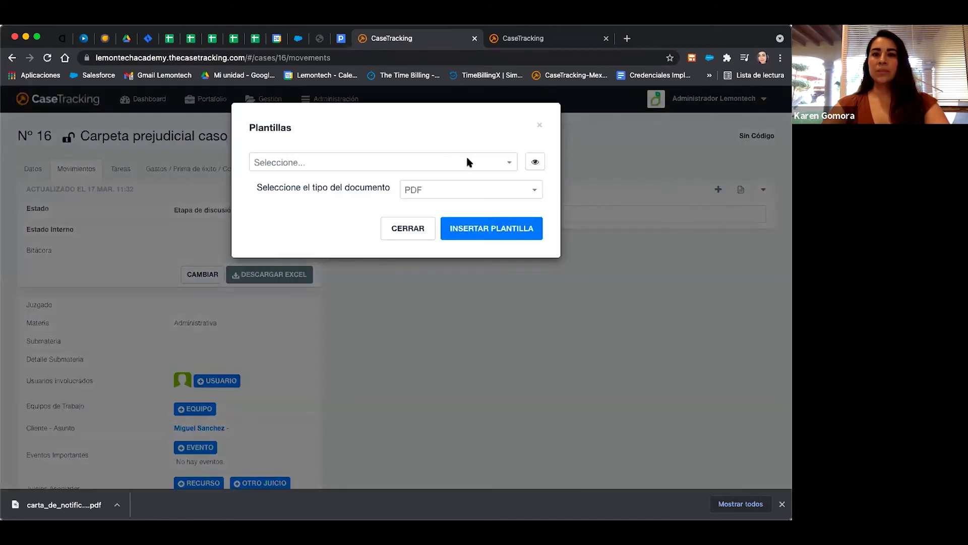
left_click(465, 156)
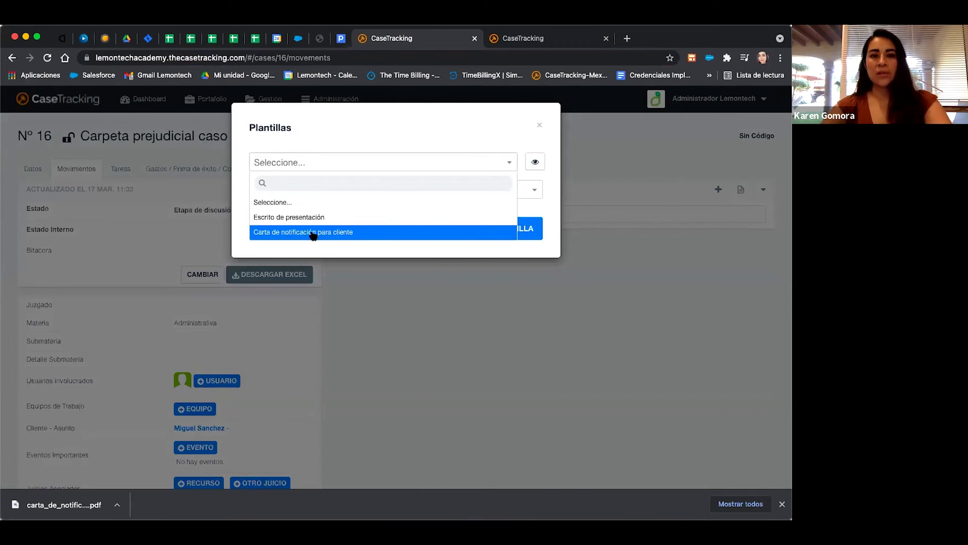
left_click(288, 233)
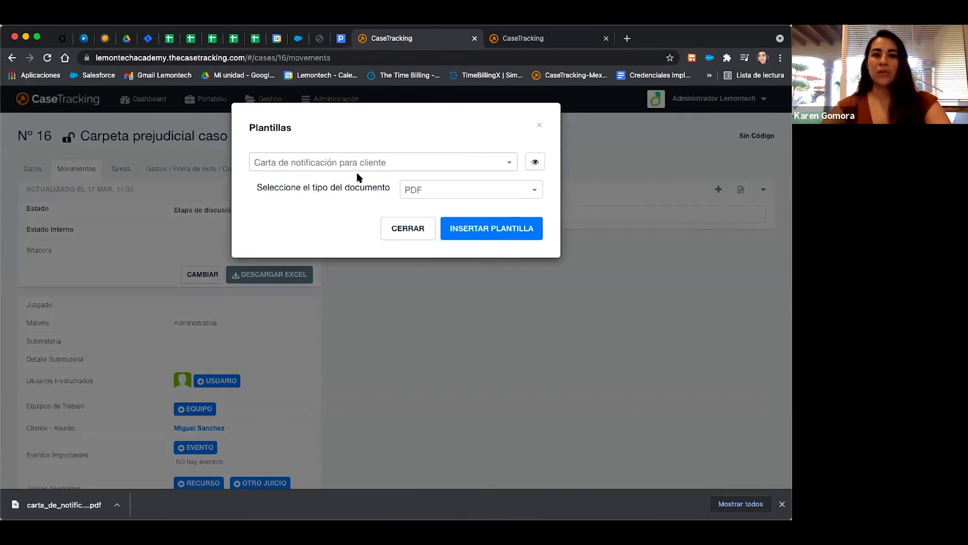
left_click(446, 191)
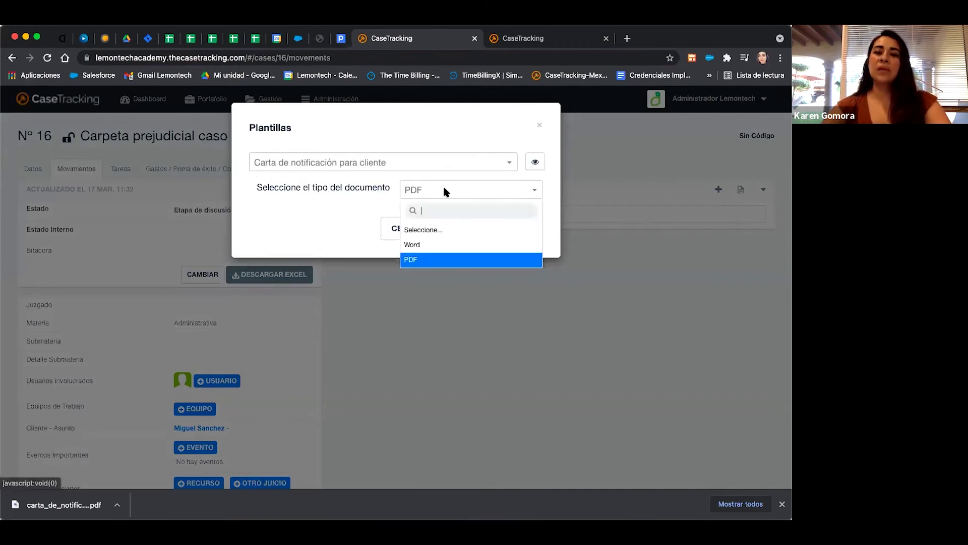
left_click(414, 263)
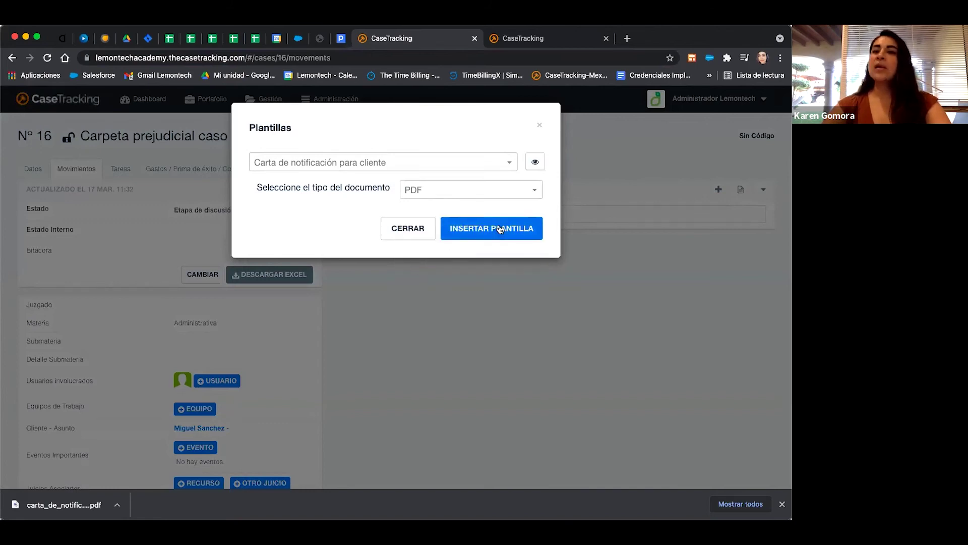
left_click(500, 230)
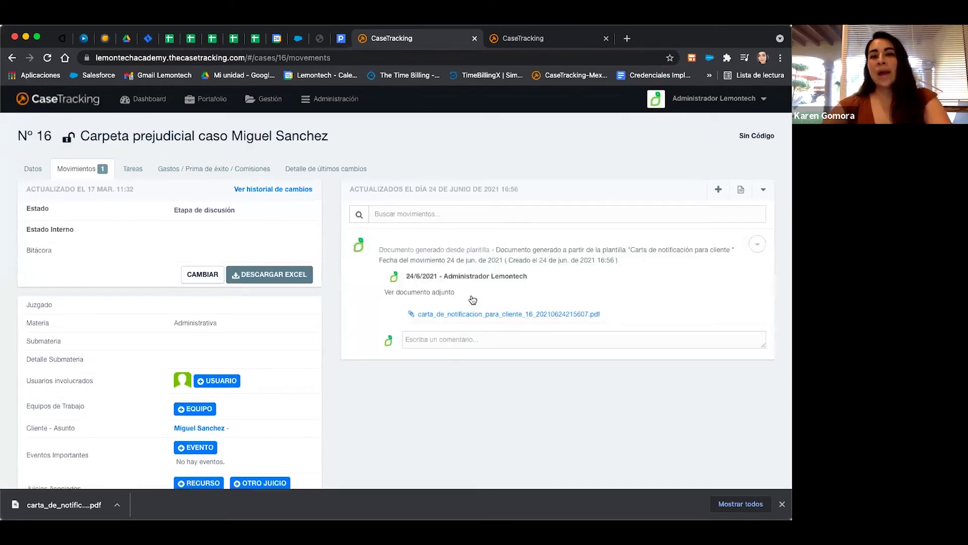
Open the attached carta_de_notificacion PDF from case 16's movement.
left_click(454, 315)
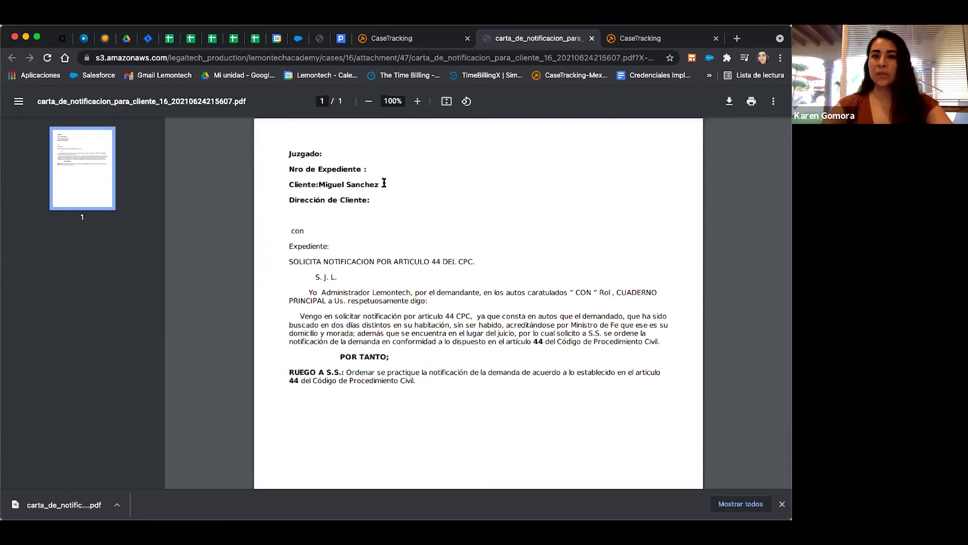
Go back to the Juicios case list and open case 15, Nutricomercializadora vs Localidad Sur.
left_click(430, 38)
left_click(201, 101)
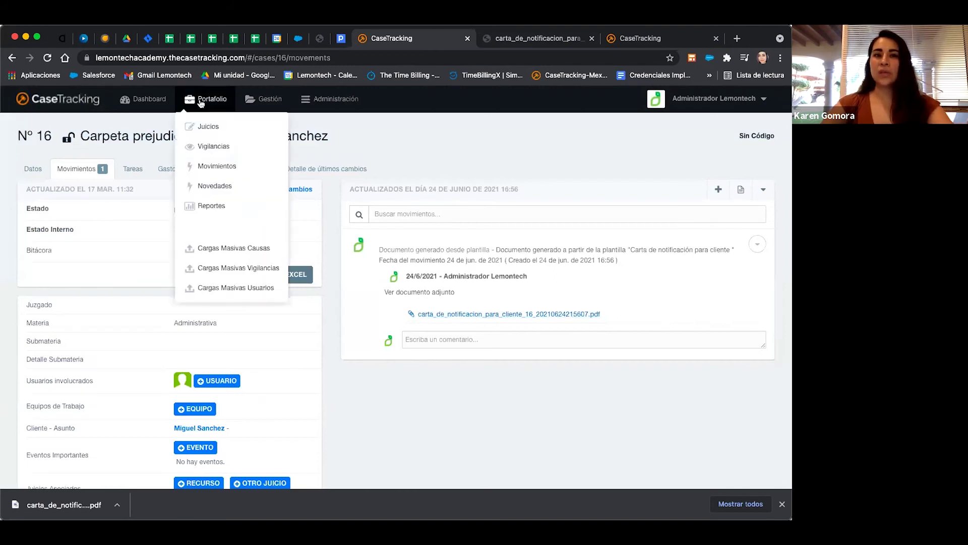
left_click(220, 128)
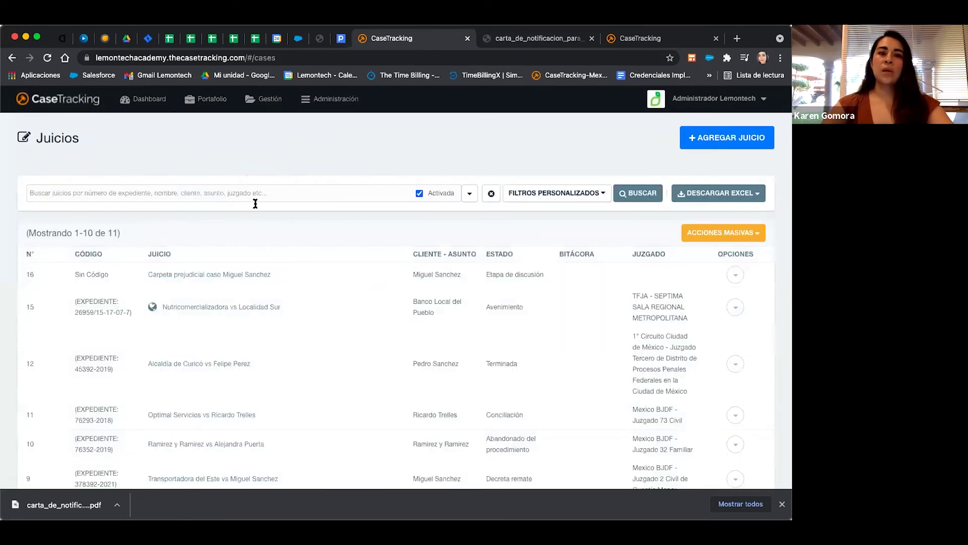
left_click(186, 308)
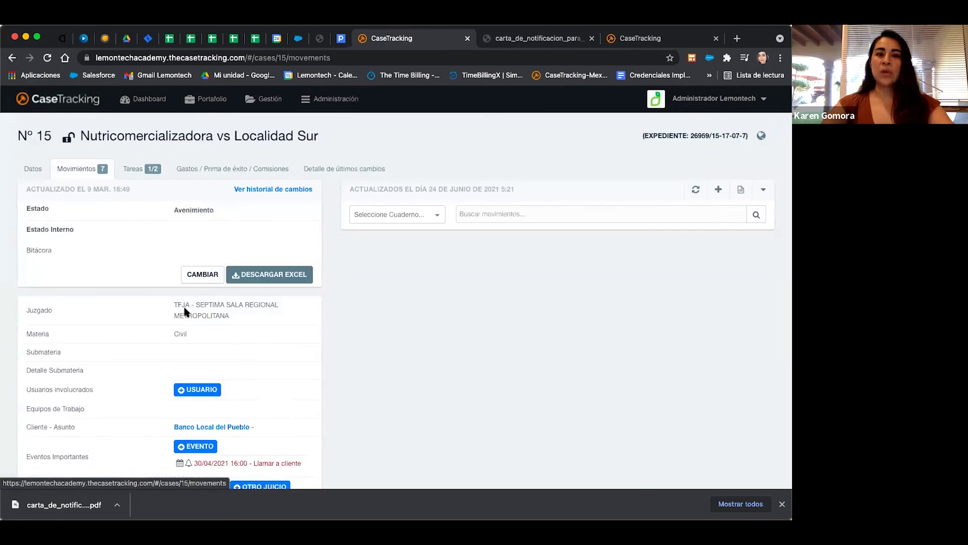
Insert the 'Carta de notificación para cliente' template into case 15 as a PDF movement.
left_click(745, 189)
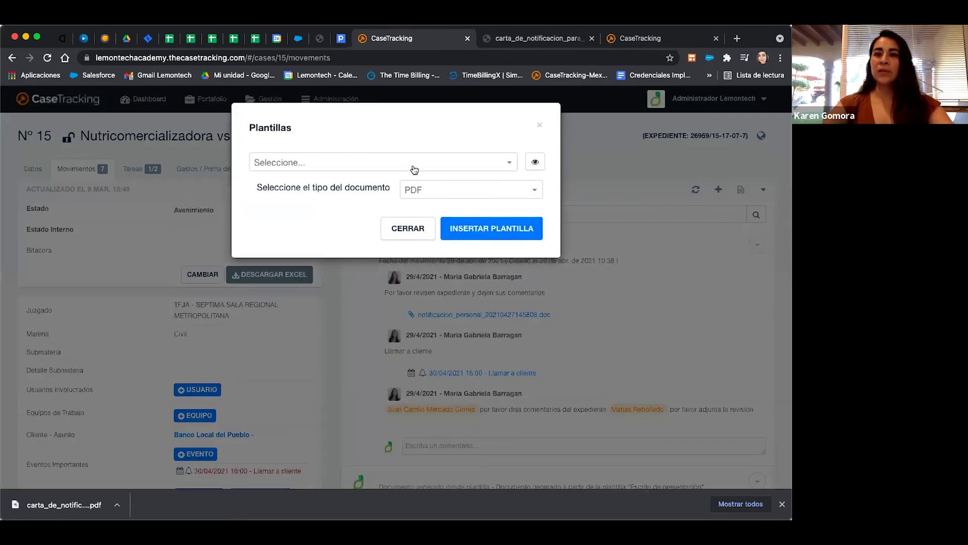
left_click(413, 169)
left_click(330, 231)
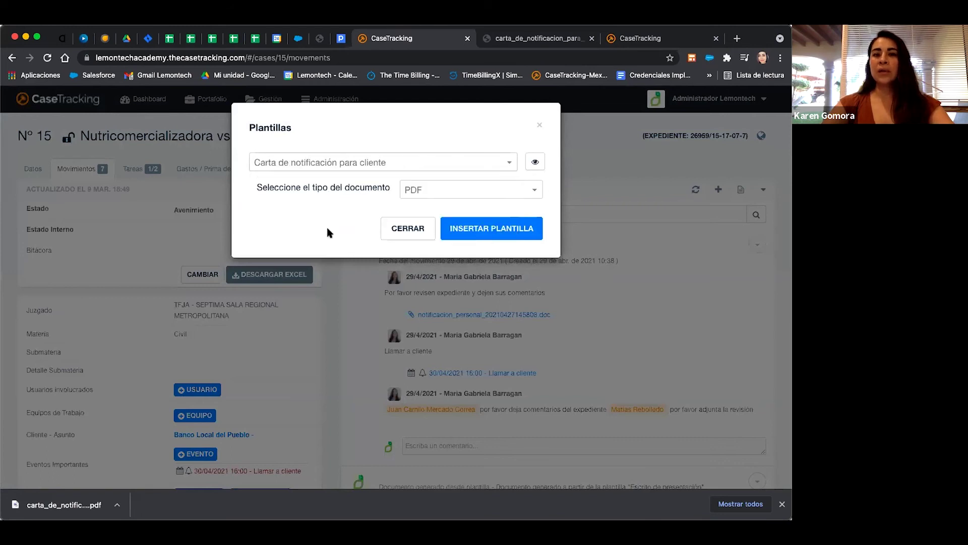
left_click(476, 229)
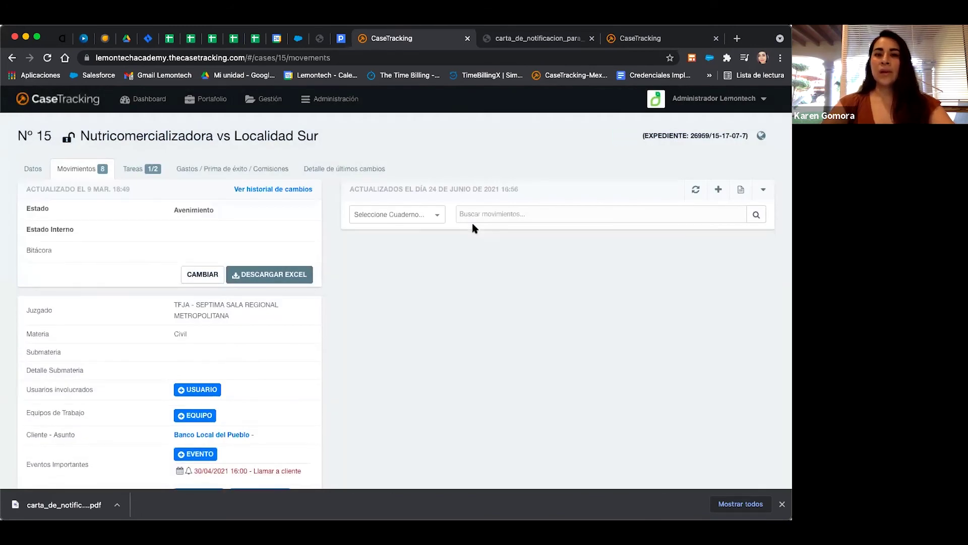
Compare the generated notification letter PDFs for cases 15 and 16, then return to case 15's movements.
left_click(460, 315)
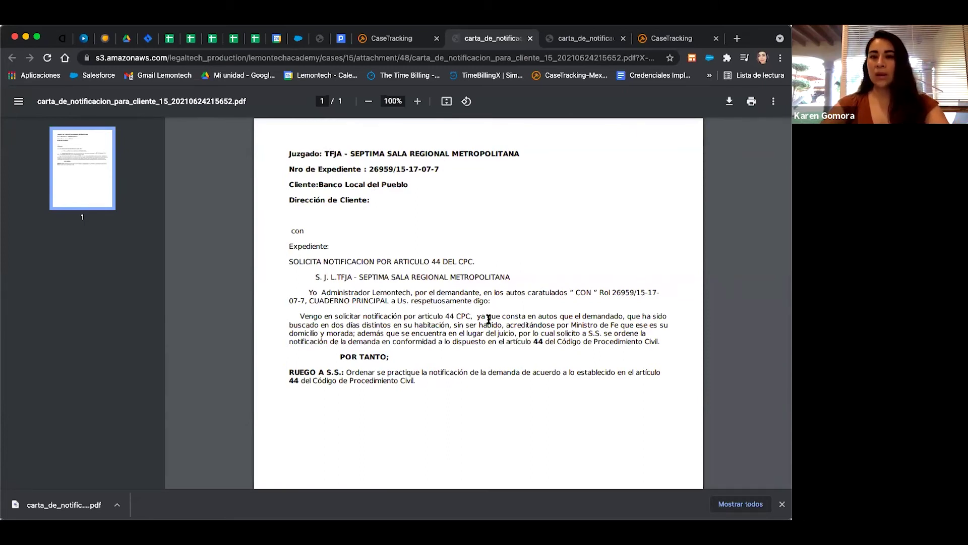
left_click(578, 41)
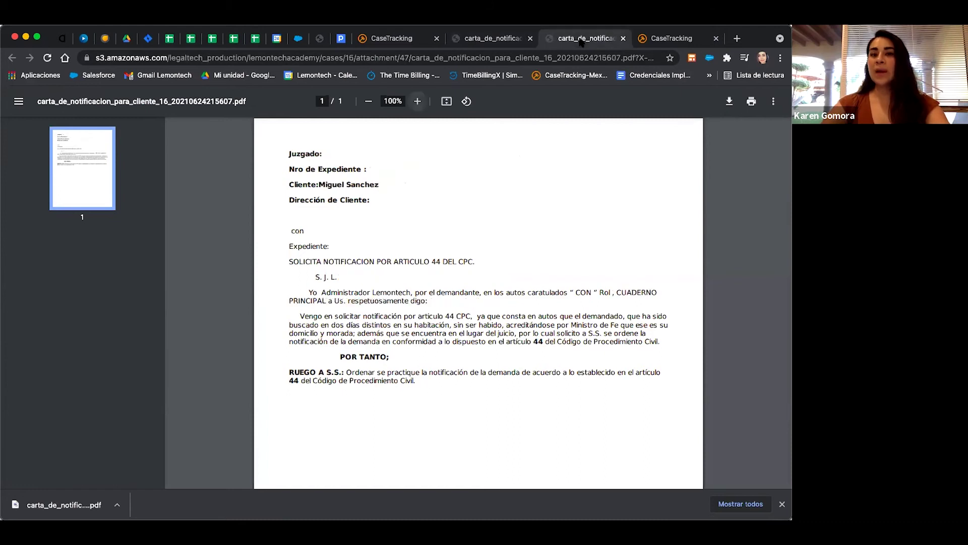
left_click(497, 42)
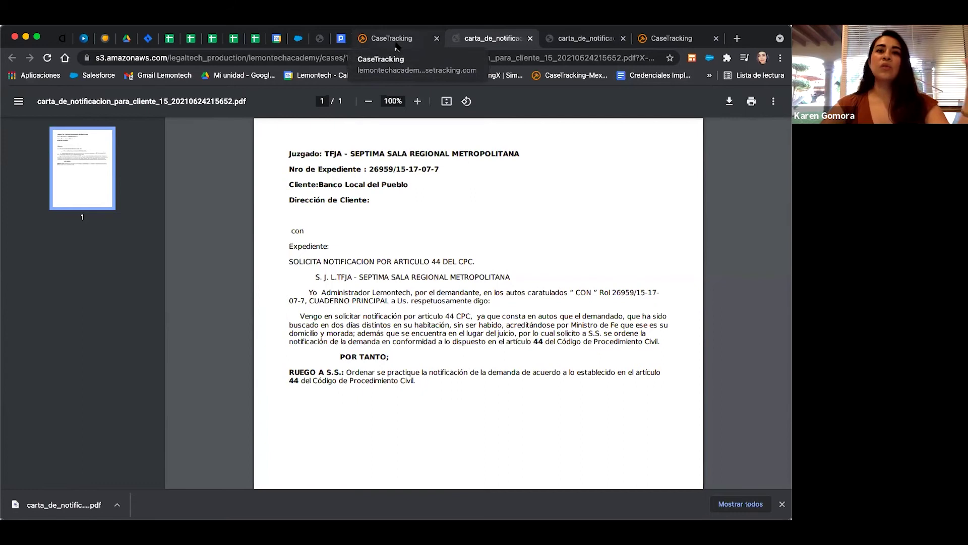
left_click(397, 42)
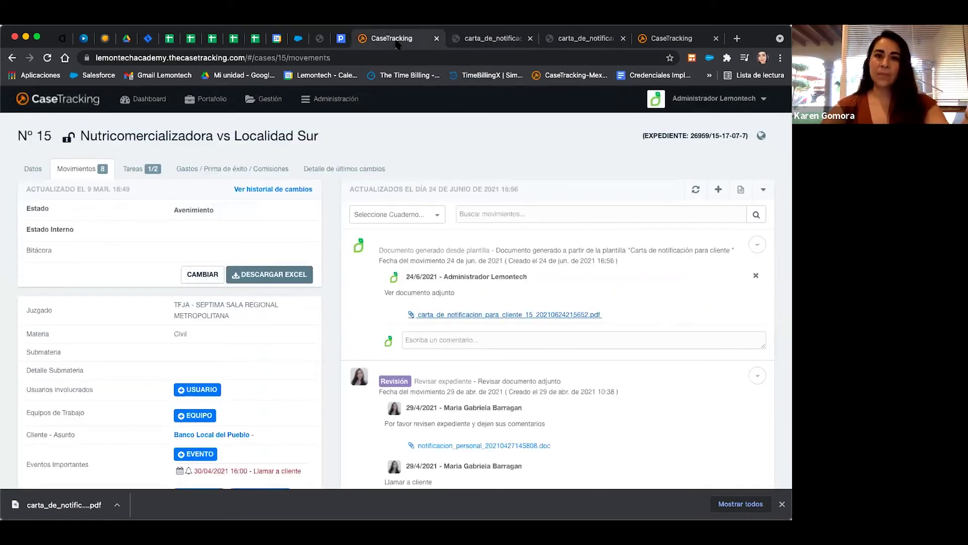
Show the Plantillas list with 'Carta de notificación para cliente' and 'Escrito de presentación'.
left_click(344, 100)
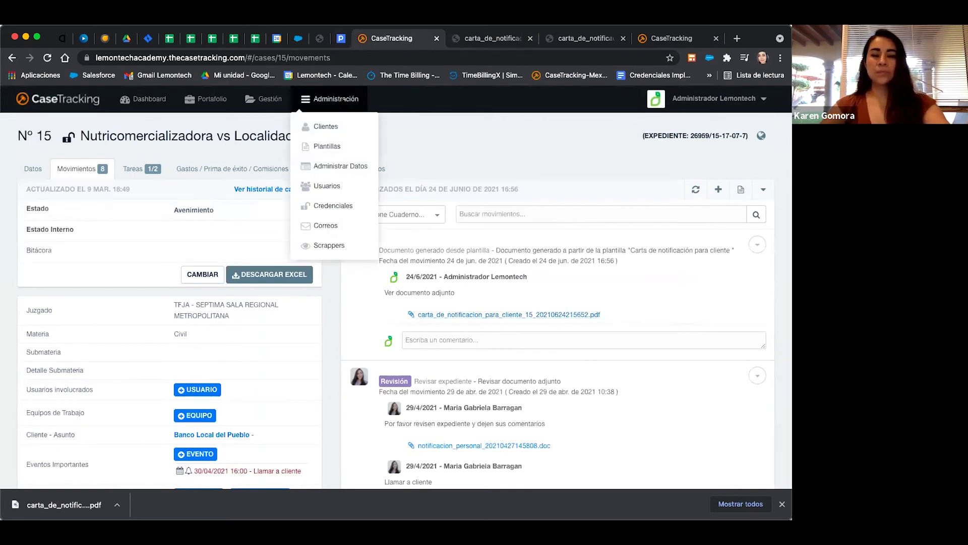
left_click(347, 146)
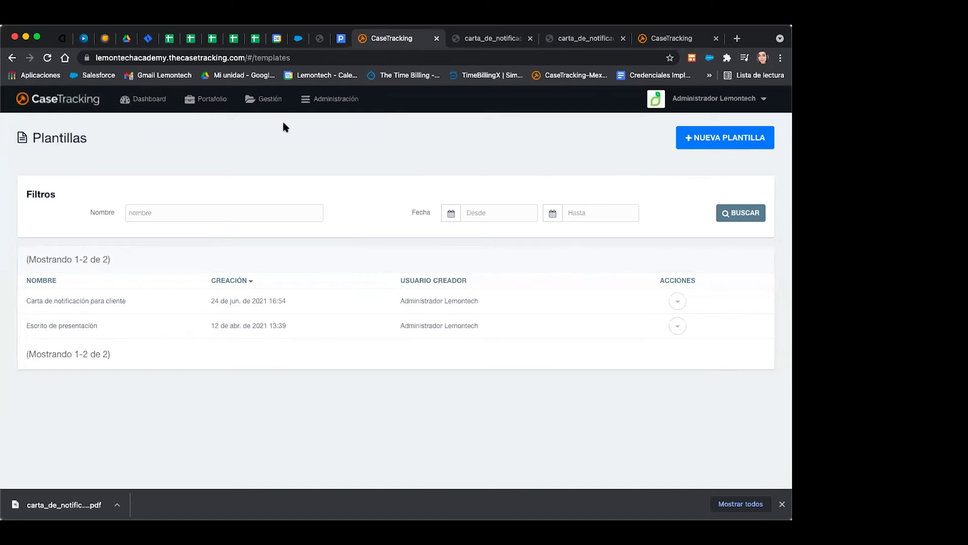
left_click(322, 110)
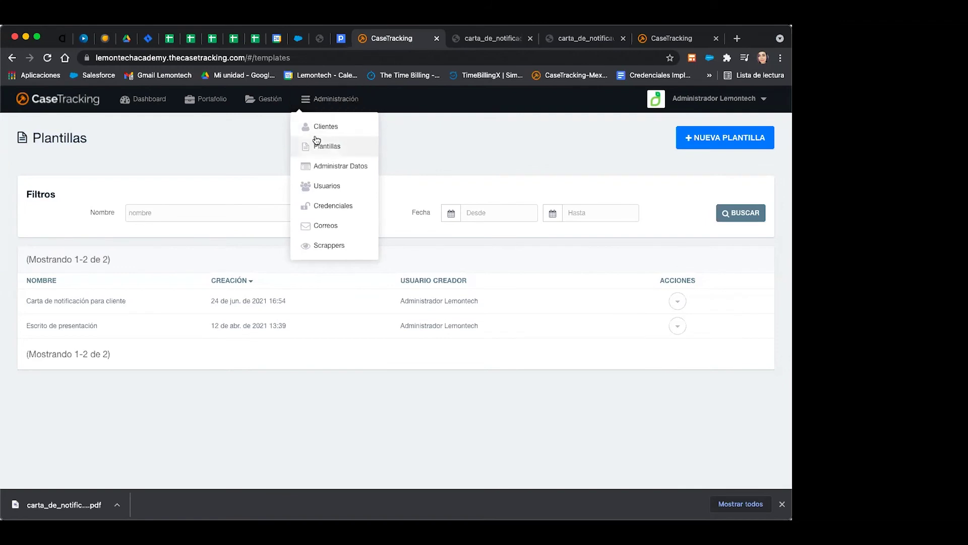
mouse_move(275, 113)
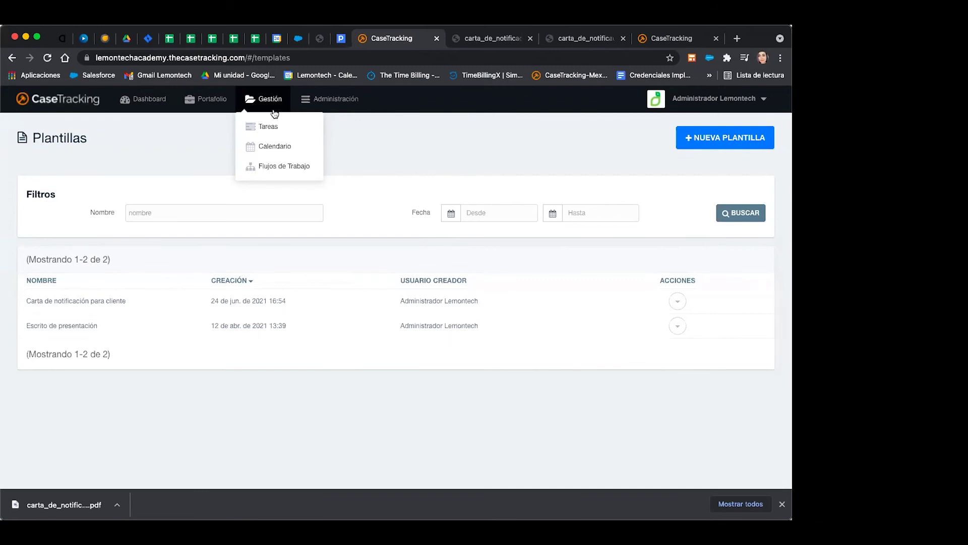
Open the Juicios list, start a new case without the virtual lawyer, then close it unsaved.
left_click(203, 100)
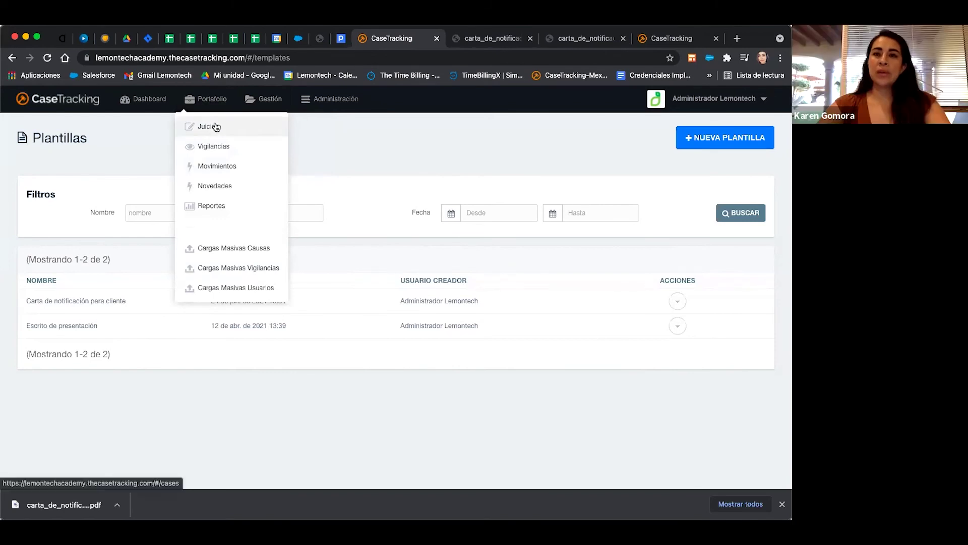
left_click(215, 127)
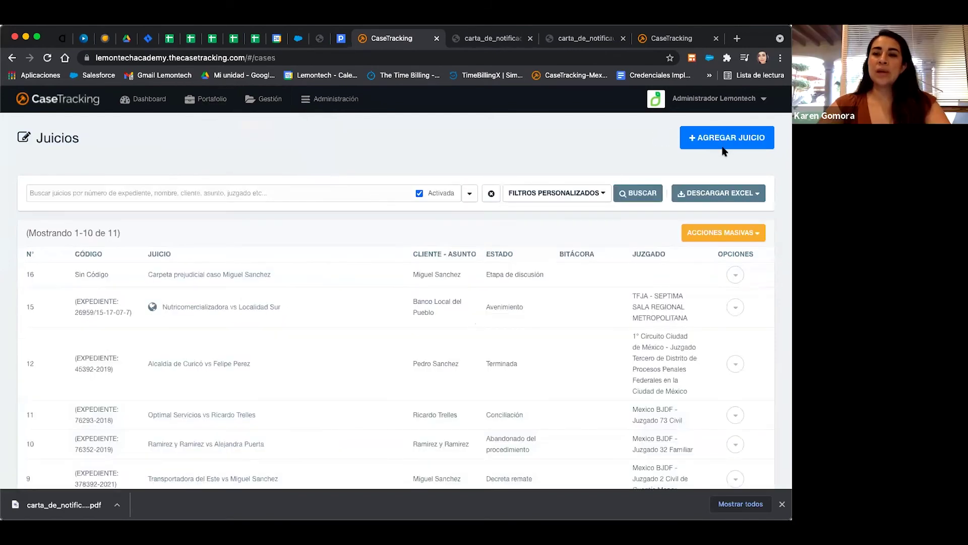
left_click(721, 140)
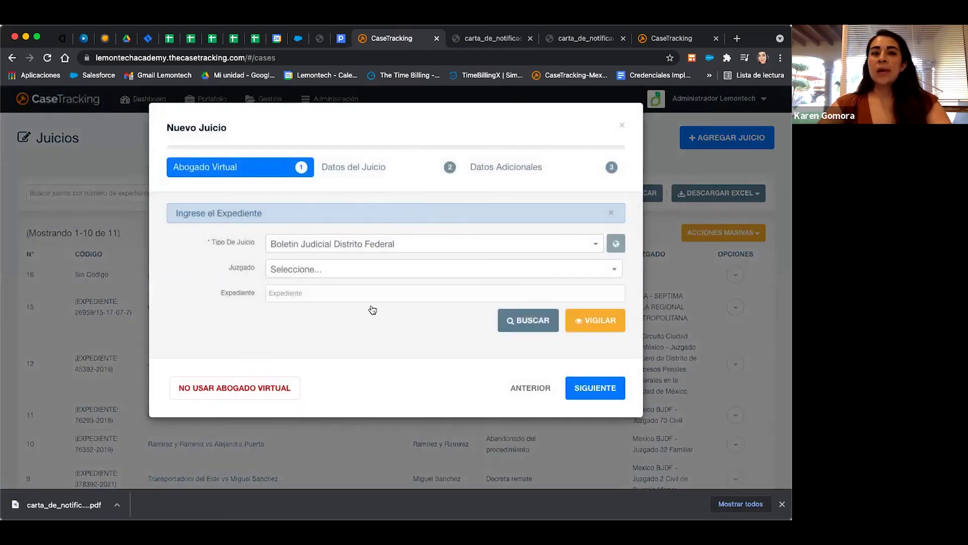
left_click(191, 385)
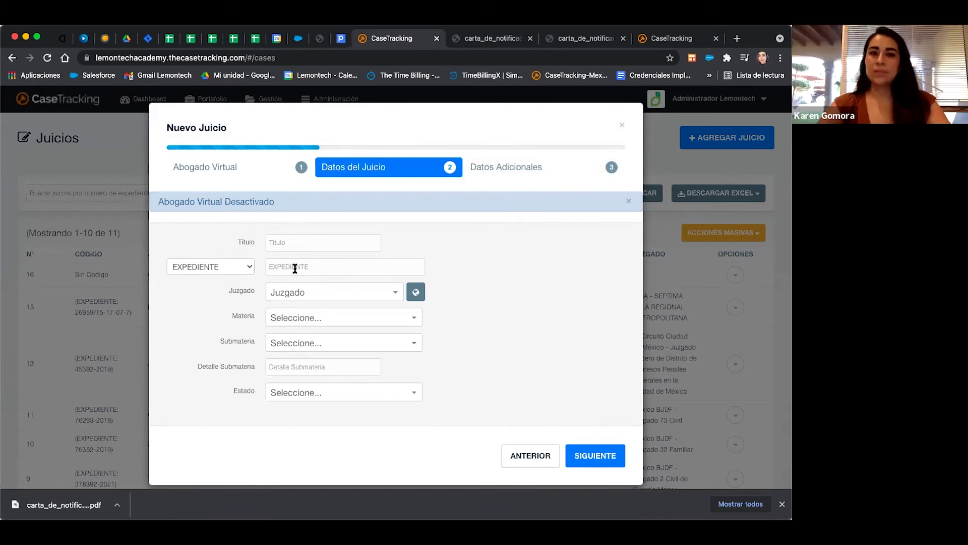
left_click(621, 125)
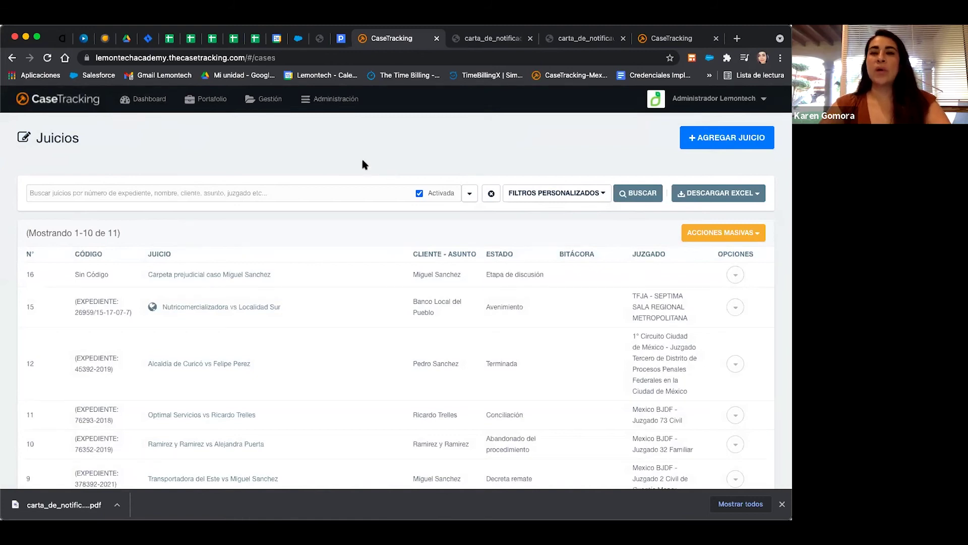
Open the Redactar la demanda task of the Juicio Ordinario Civil workflow for editing.
left_click(268, 99)
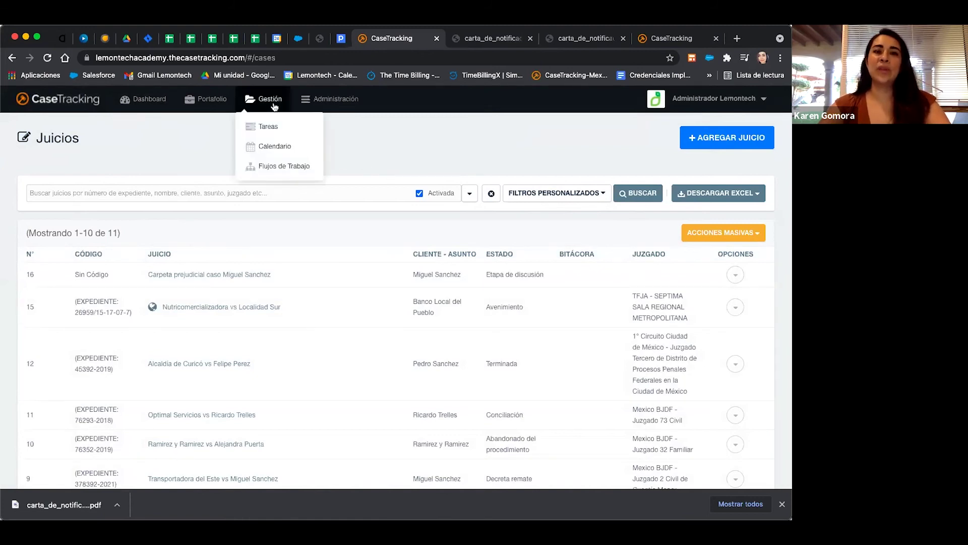
left_click(269, 167)
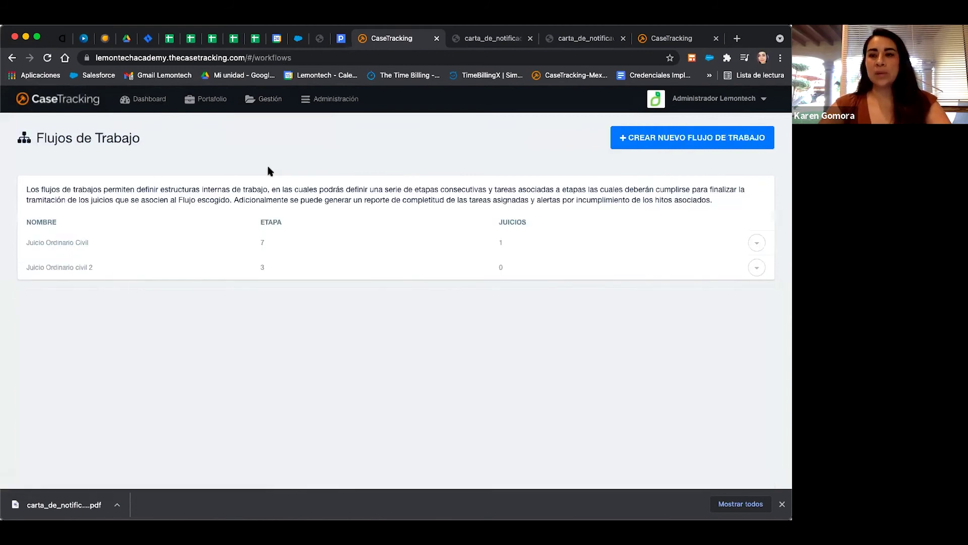
left_click(70, 247)
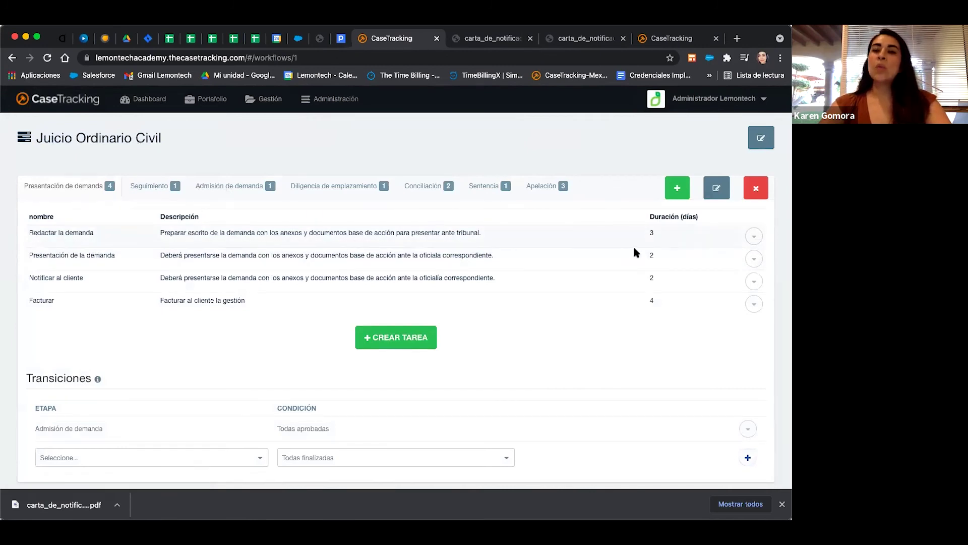
left_click(757, 239)
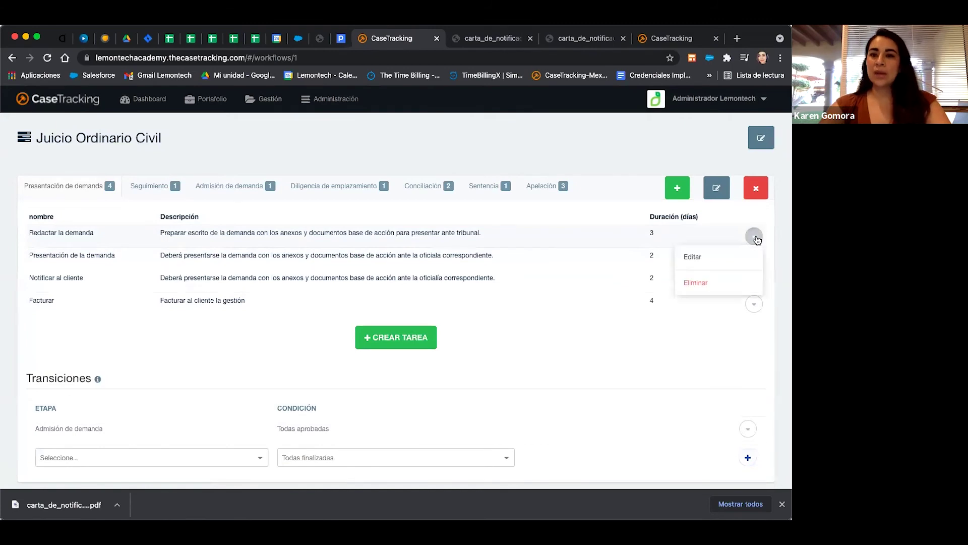
left_click(698, 253)
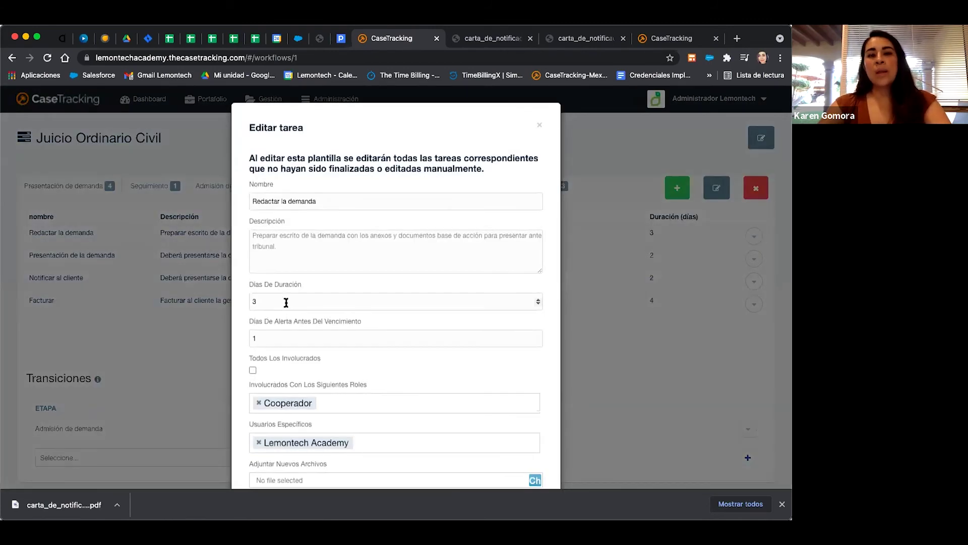
scroll(284, 304, "down", 3)
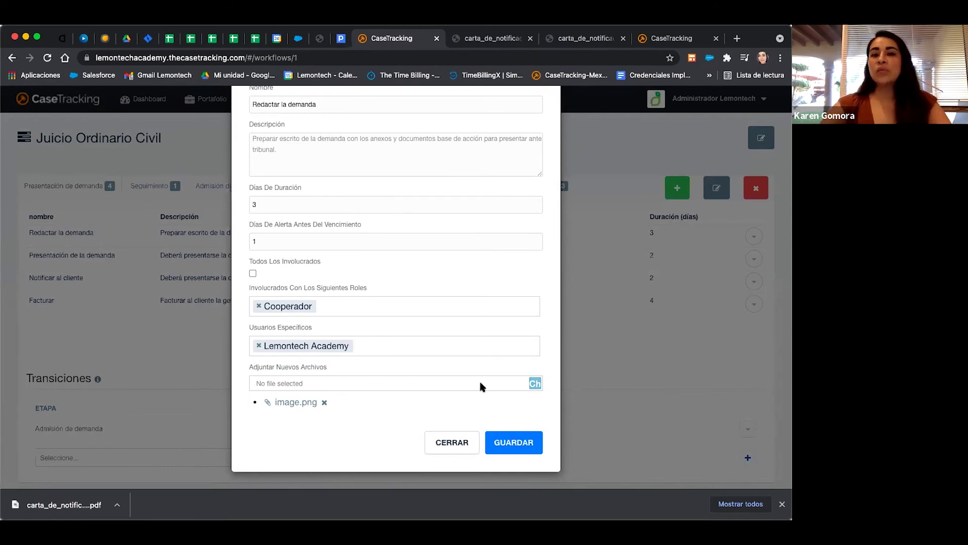
Attach report.xlsx to the Redactar la demanda task and save it.
left_click(535, 384)
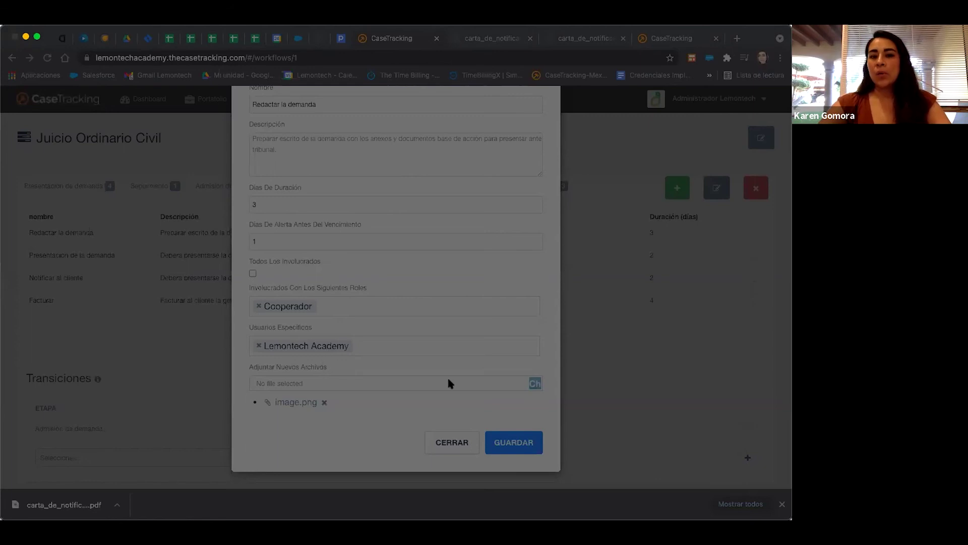
left_click(560, 389)
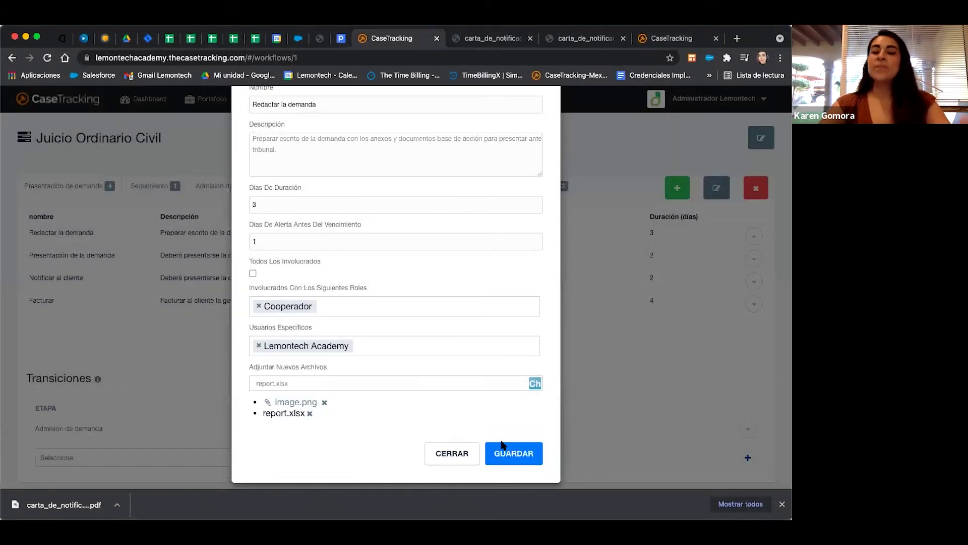
left_click(523, 454)
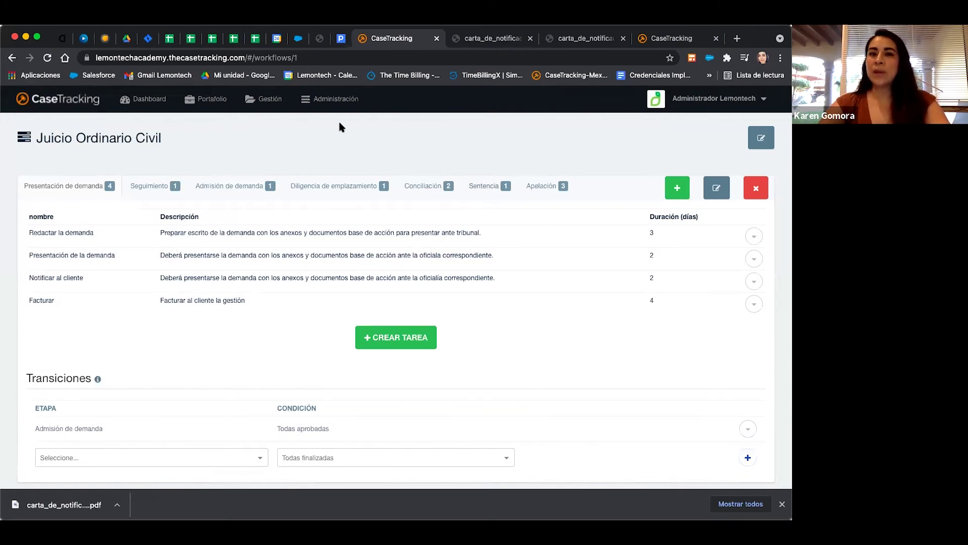
left_click(334, 101)
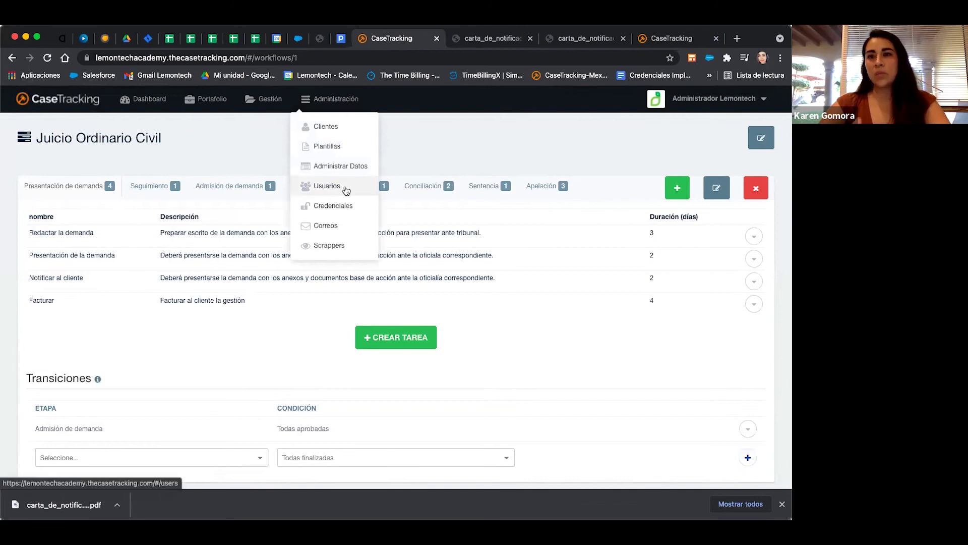
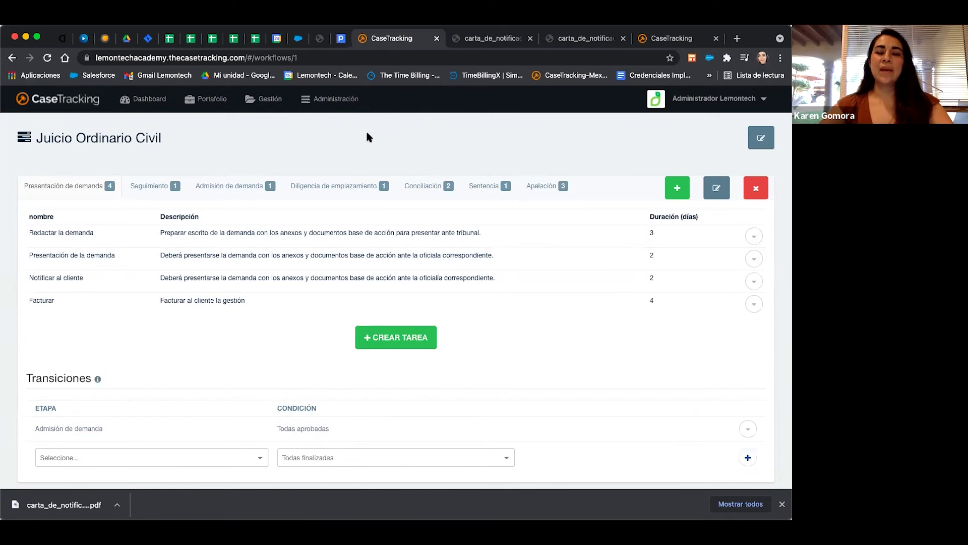
Go to the Usuarios list through the Administración menu.
left_click(336, 100)
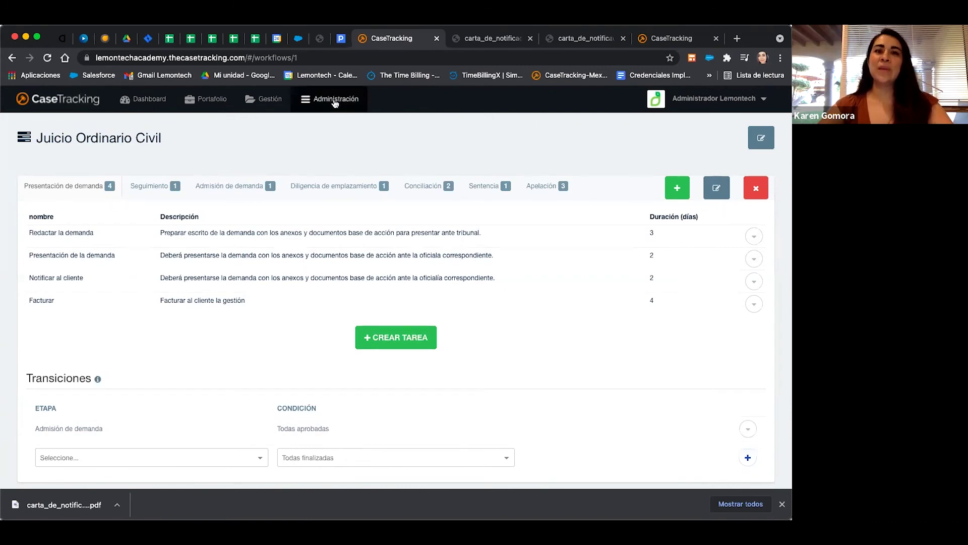
left_click(334, 187)
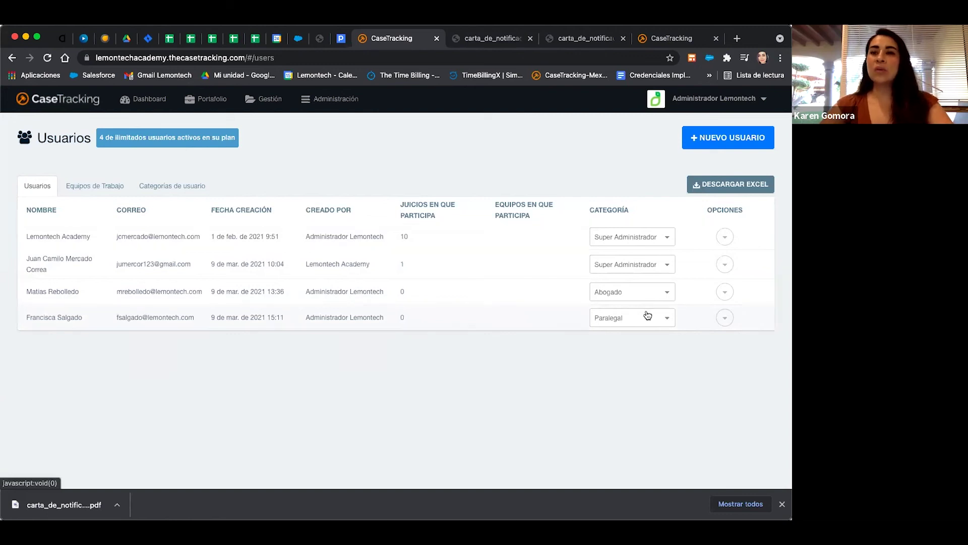
Add a new user with their full name, a suggested e-mail address and the Abogado category.
left_click(723, 146)
left_click(307, 175)
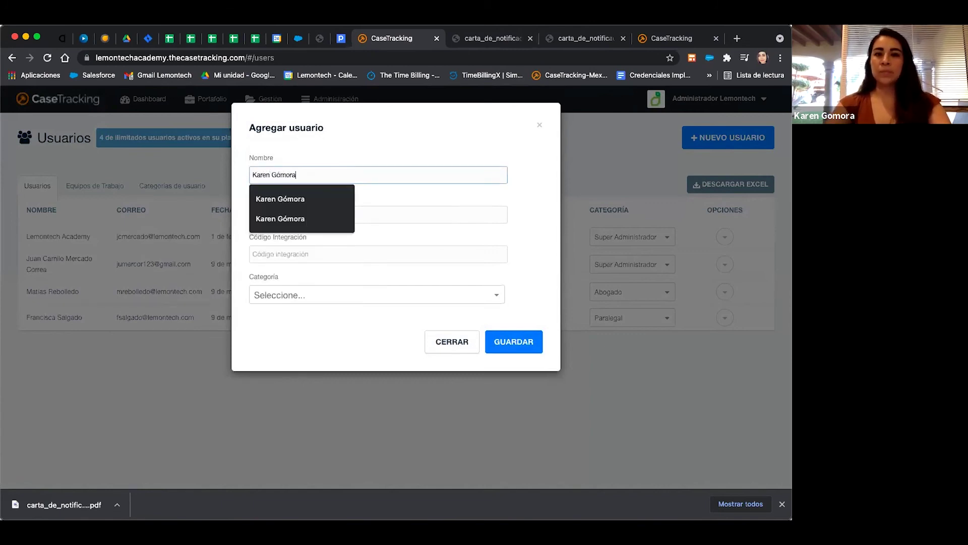
left_click(413, 216)
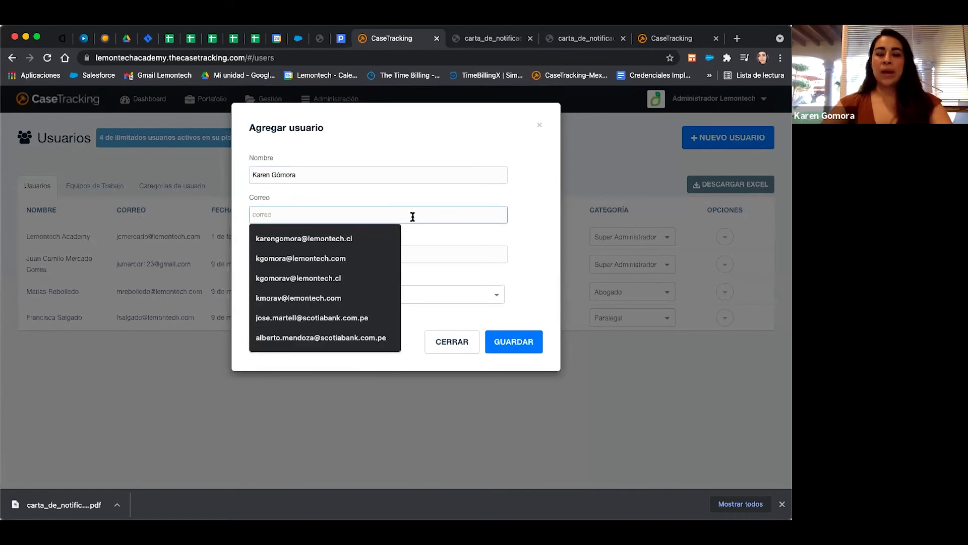
left_click(336, 242)
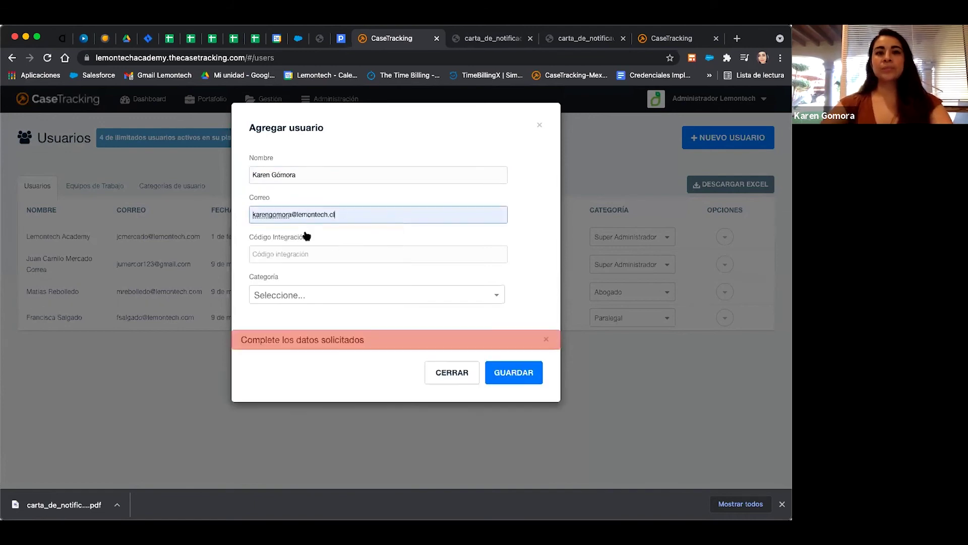
left_click(269, 300)
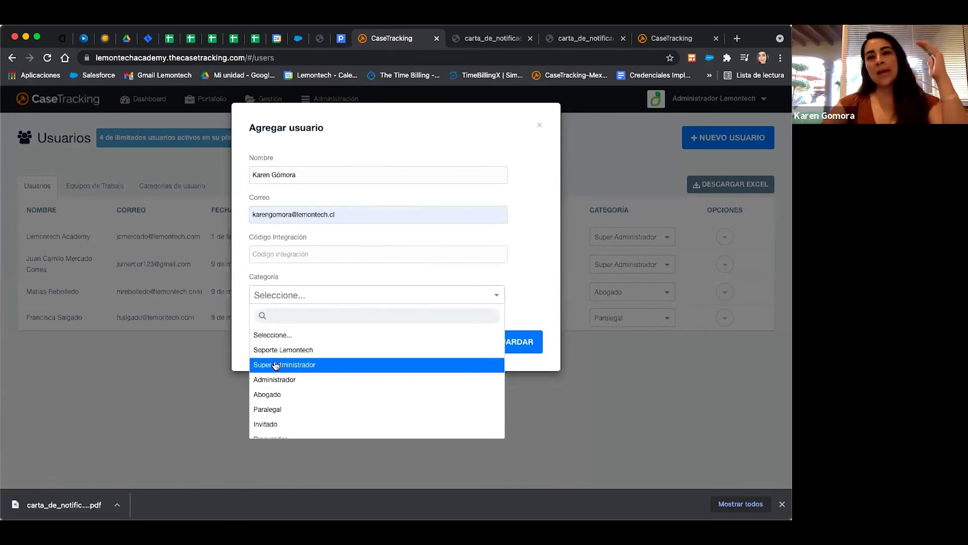
left_click(275, 393)
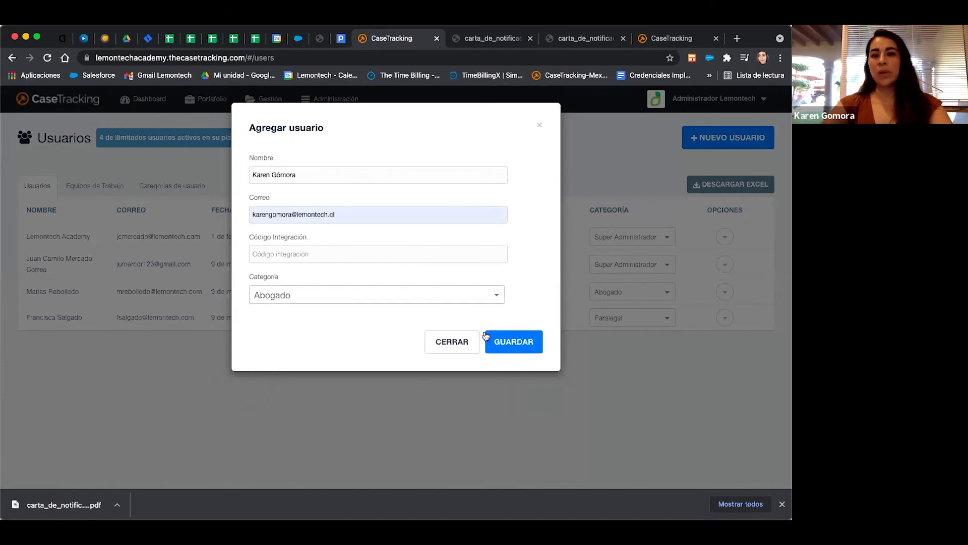
left_click(509, 341)
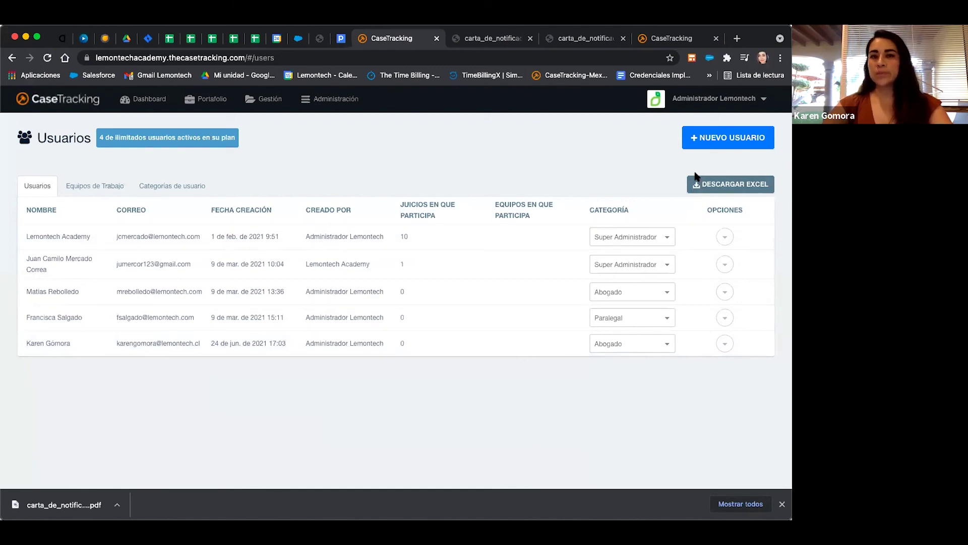
Start a new work team in Equipos de Trabajo named Familiar.
left_click(99, 194)
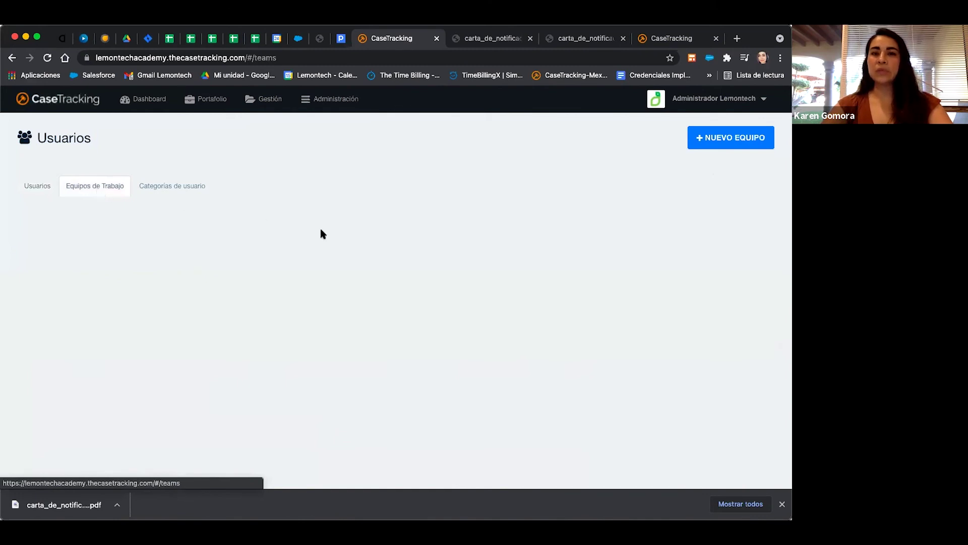
left_click(719, 146)
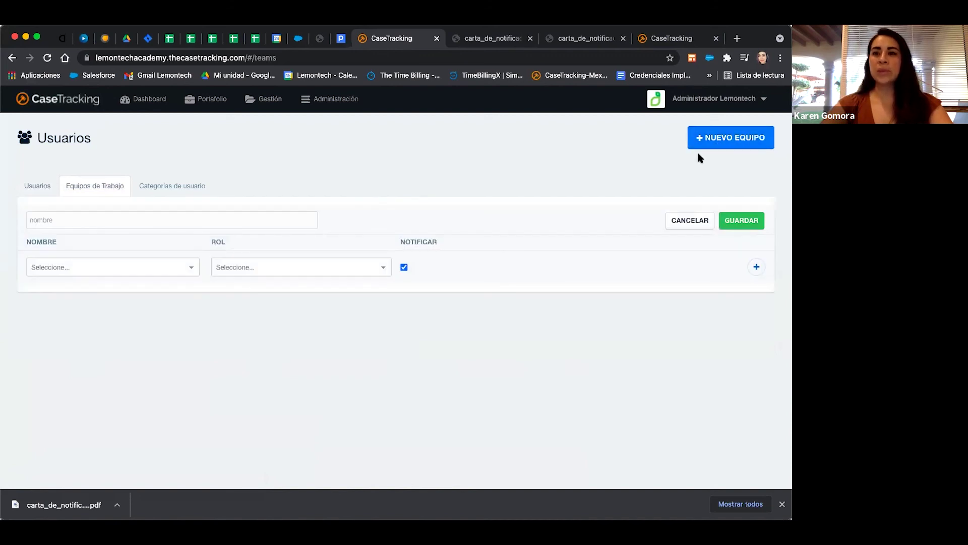
left_click(188, 219)
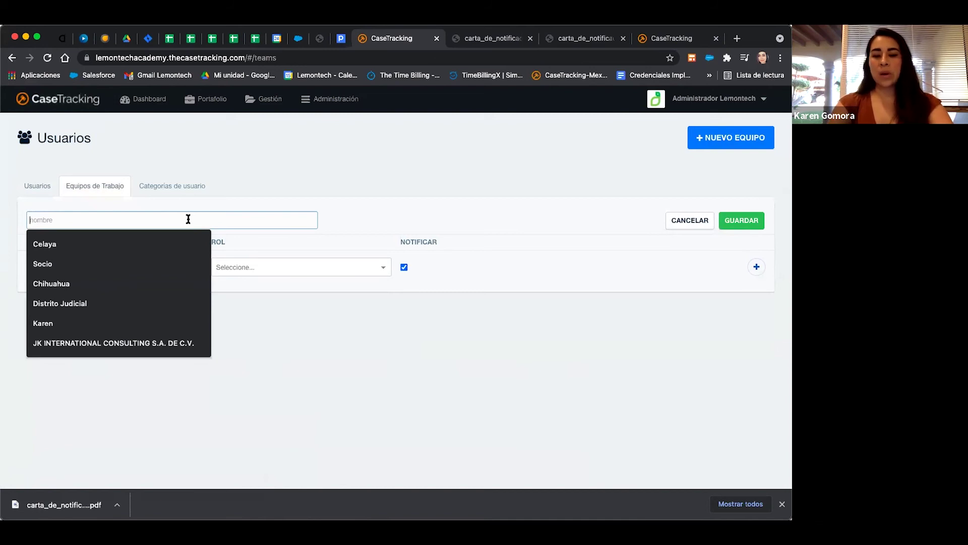
type("Familiar")
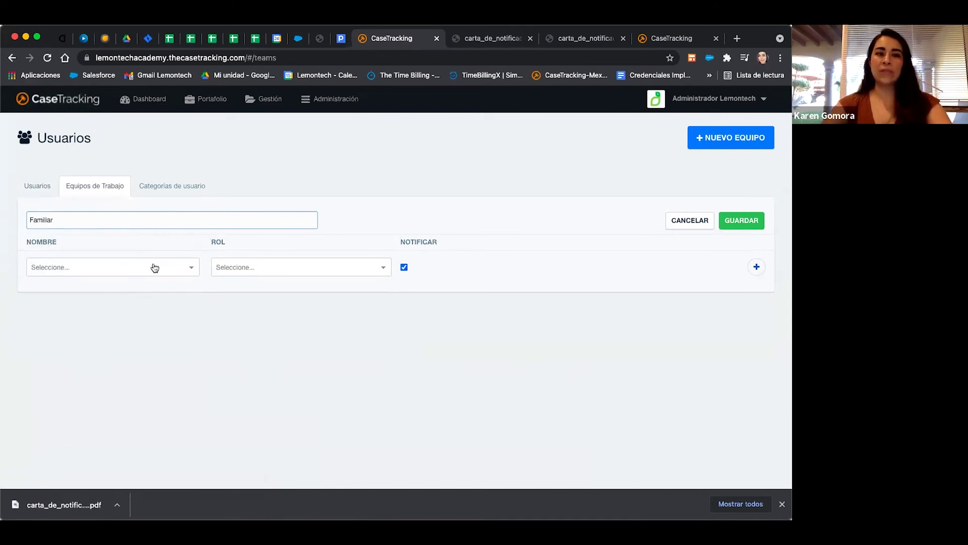
Add the first team member with the Socio role.
left_click(155, 267)
left_click(127, 336)
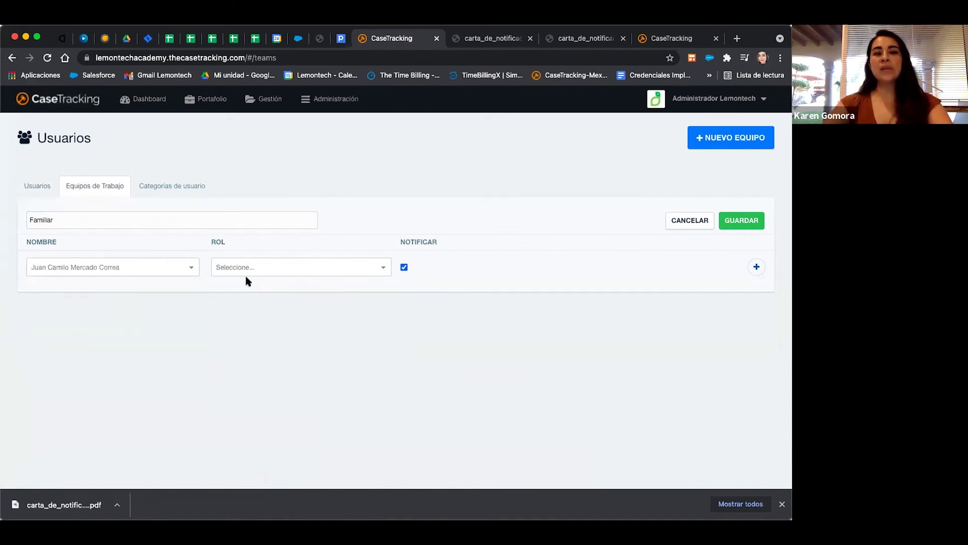
left_click(259, 267)
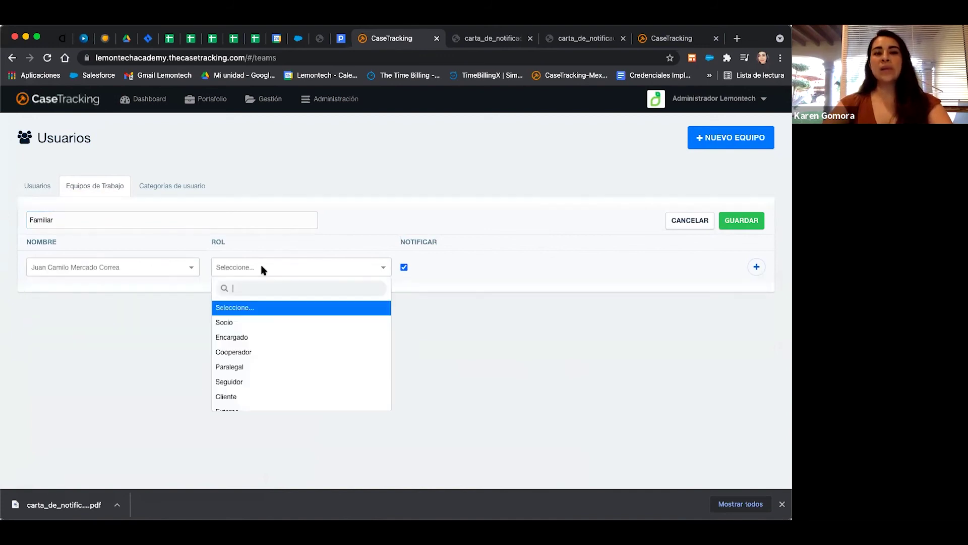
left_click(238, 328)
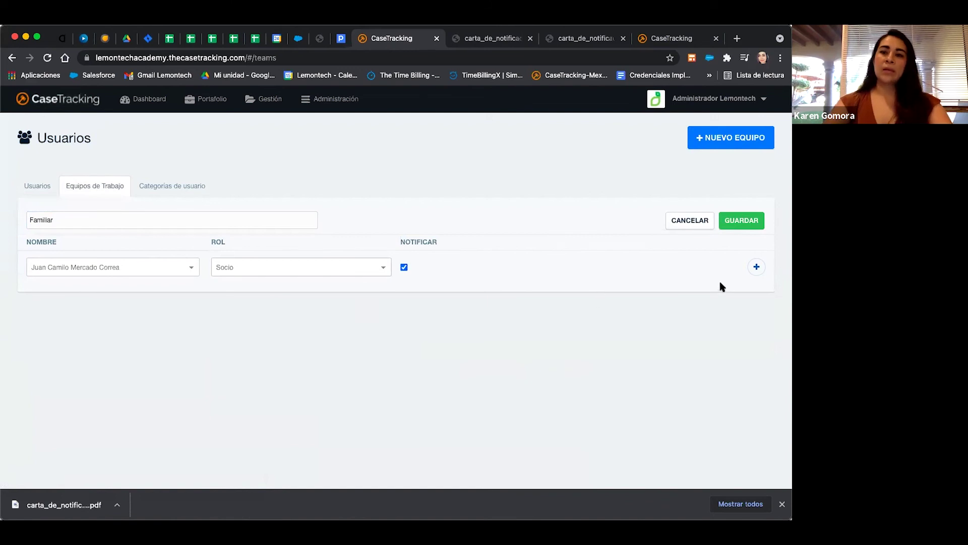
left_click(755, 271)
Add a second member as Cooperador and save the Familiar team.
left_click(134, 293)
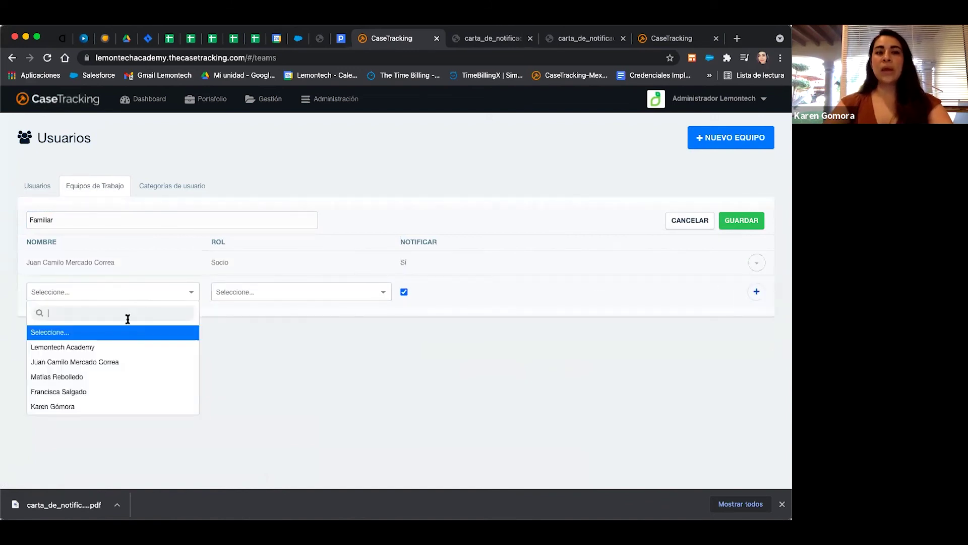
left_click(85, 396)
left_click(275, 293)
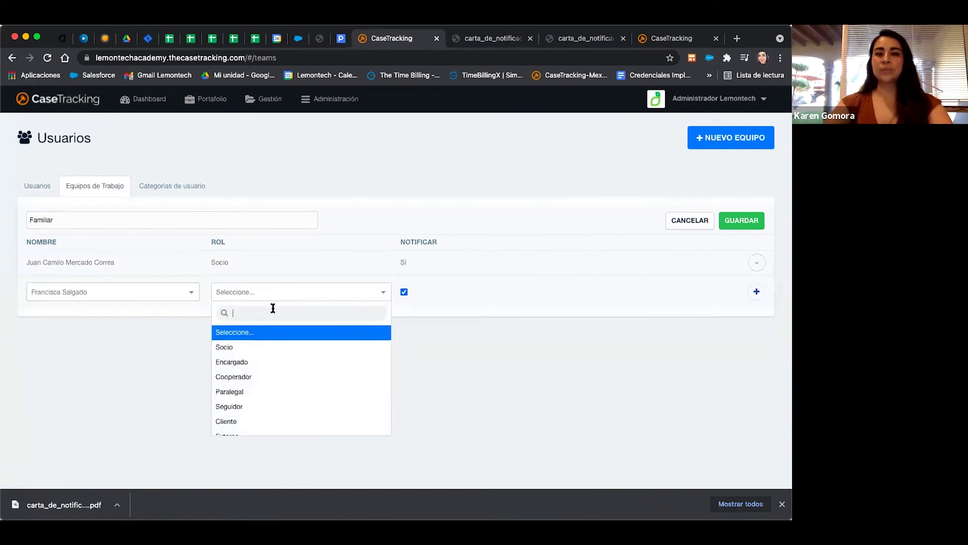
left_click(248, 376)
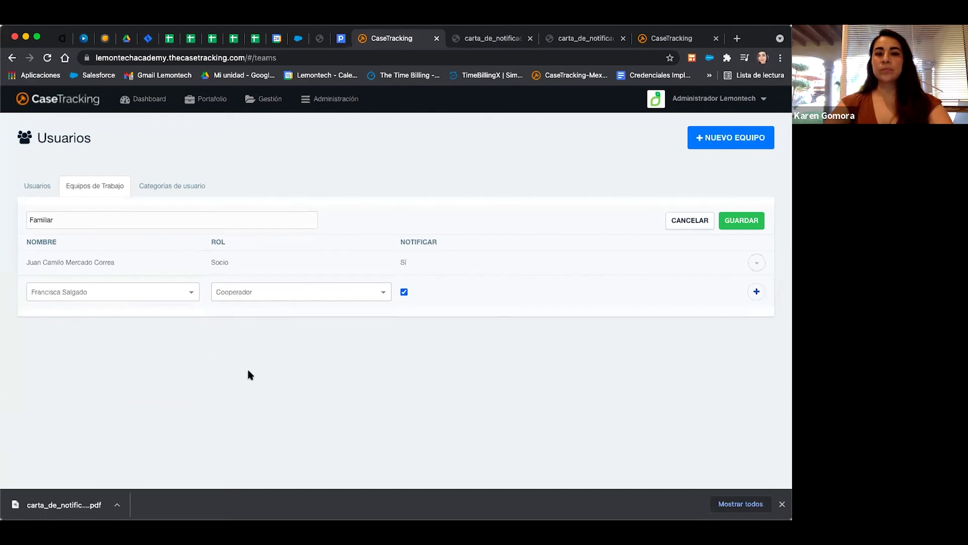
left_click(757, 292)
left_click(742, 220)
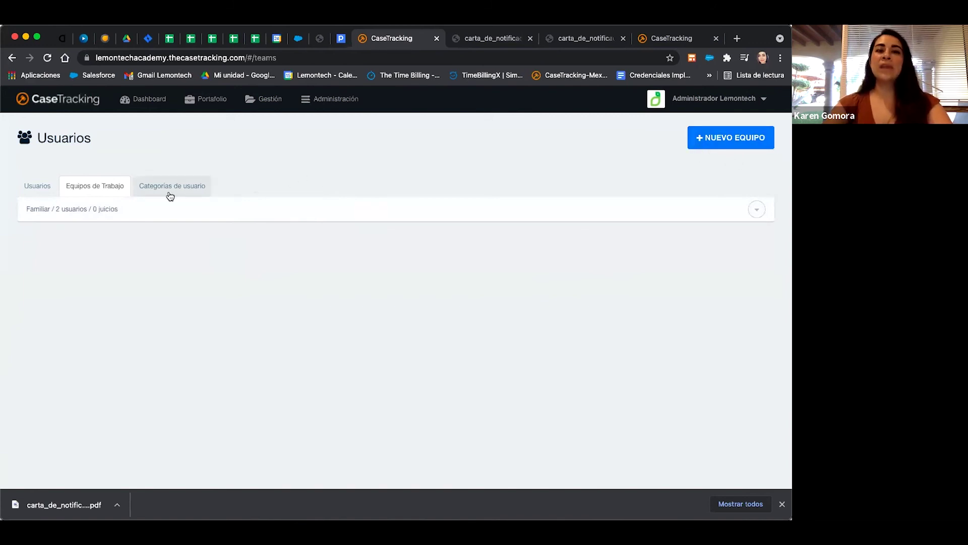
Show the Categorías de usuario list with each category's permissions.
left_click(187, 195)
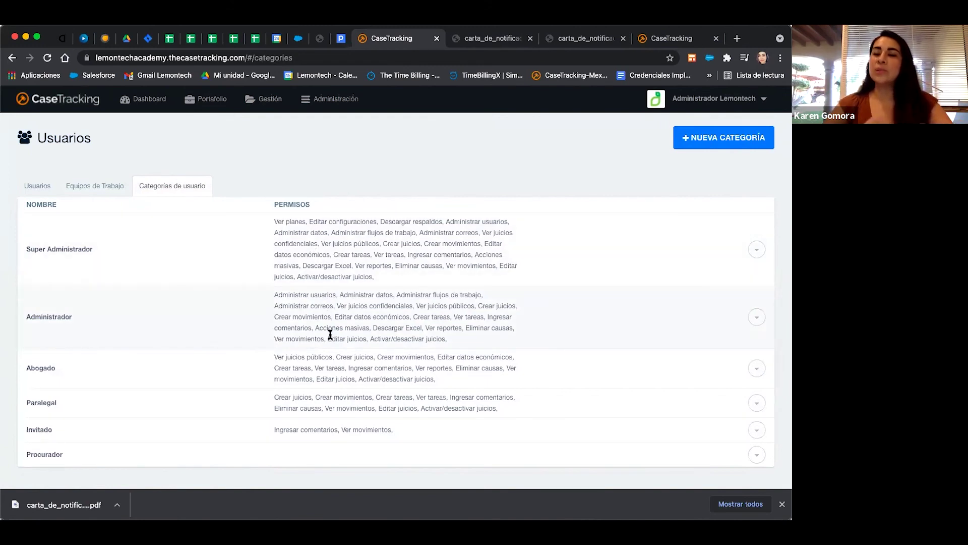
mouse_move(331, 334)
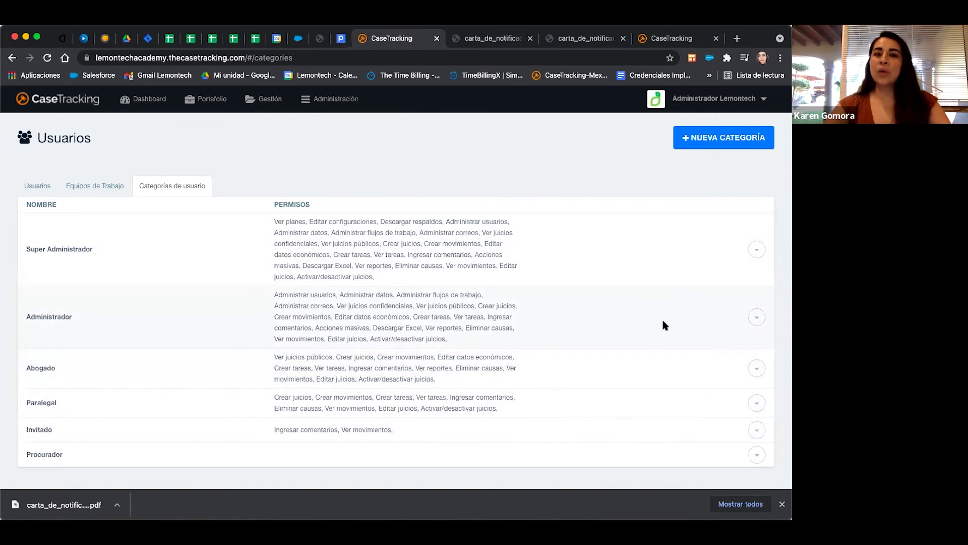
Create a new user category named Abogado Externo.
left_click(719, 146)
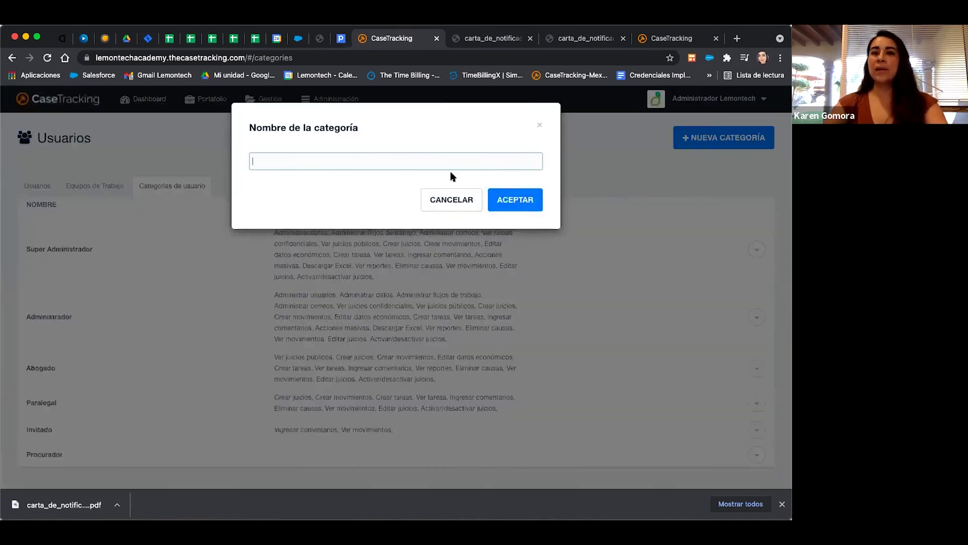
type("Abogado")
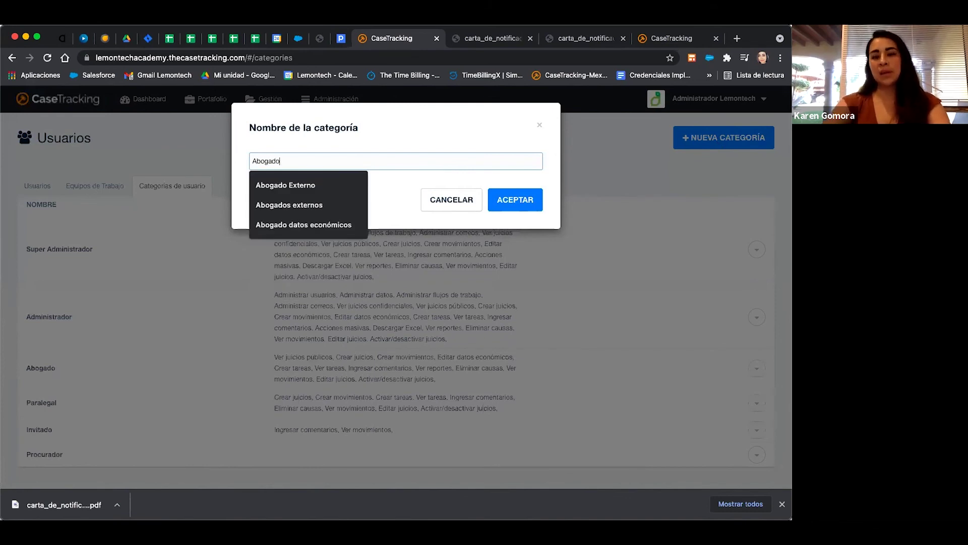
left_click(361, 186)
key("Return")
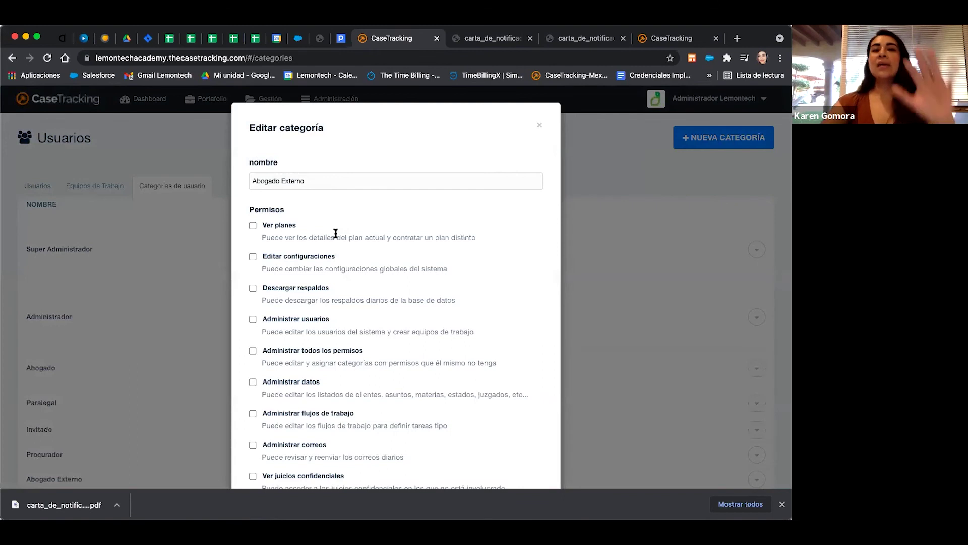
Grant Abogado Externo the Crear juicios, Crear movimientos and Ver movimientos permissions.
scroll(335, 233, "down", 2)
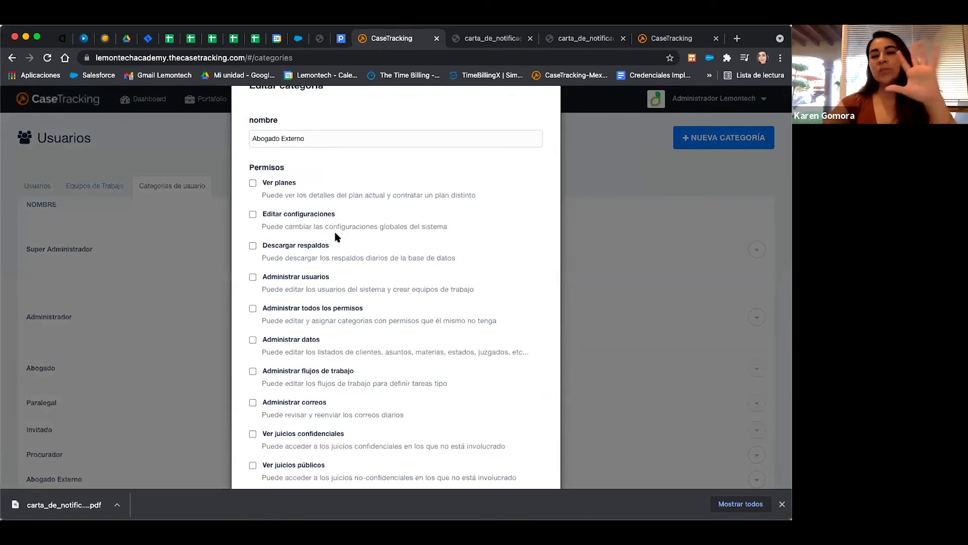
scroll(334, 233, "down", 1)
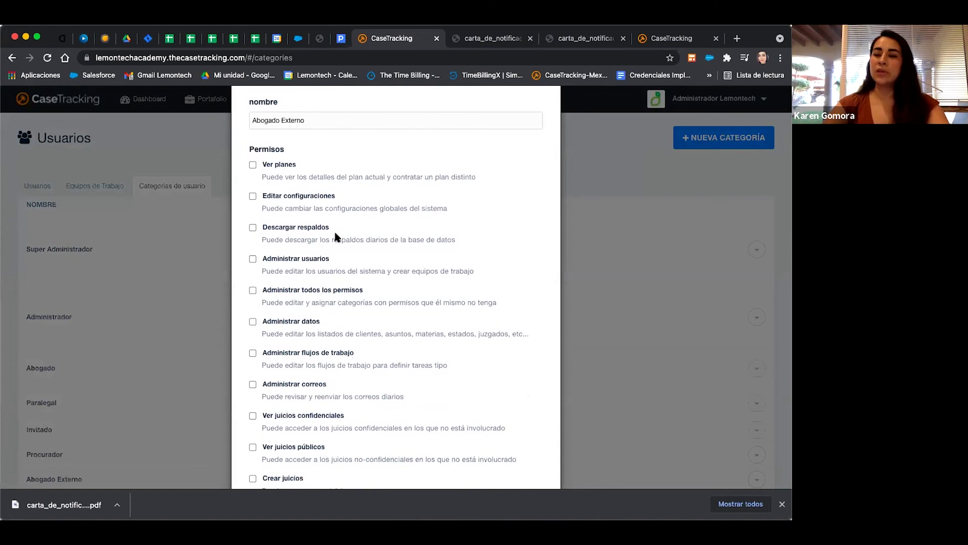
scroll(335, 237, "down", 6)
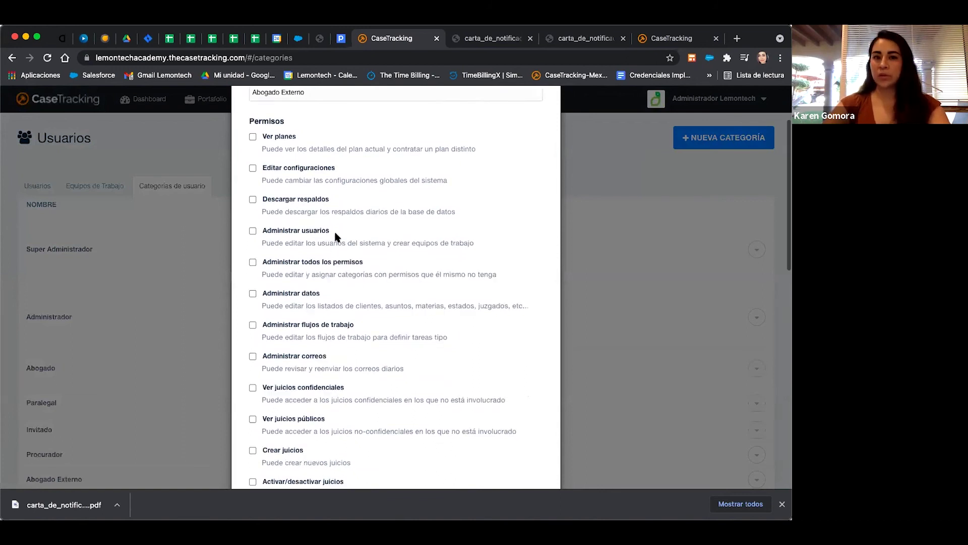
scroll(336, 237, "down", 3)
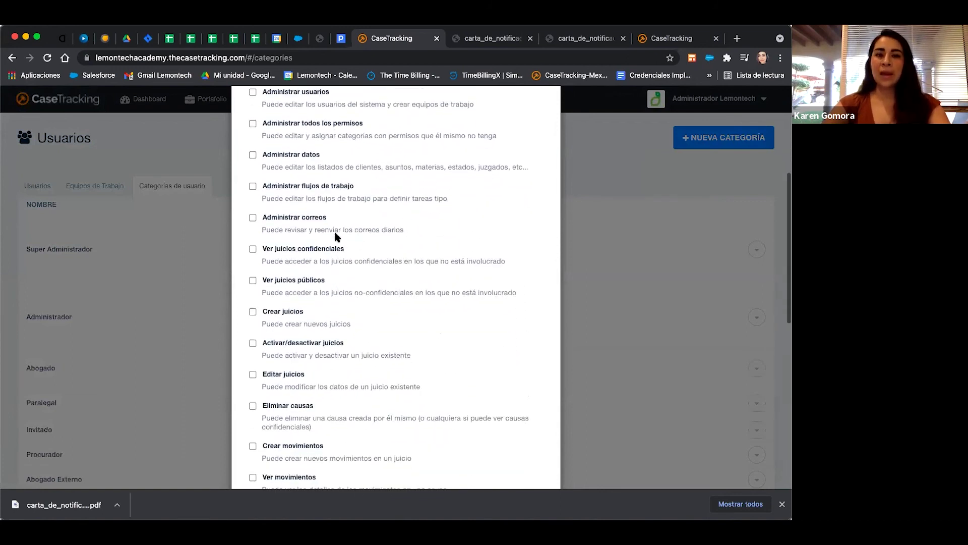
scroll(335, 237, "down", 3)
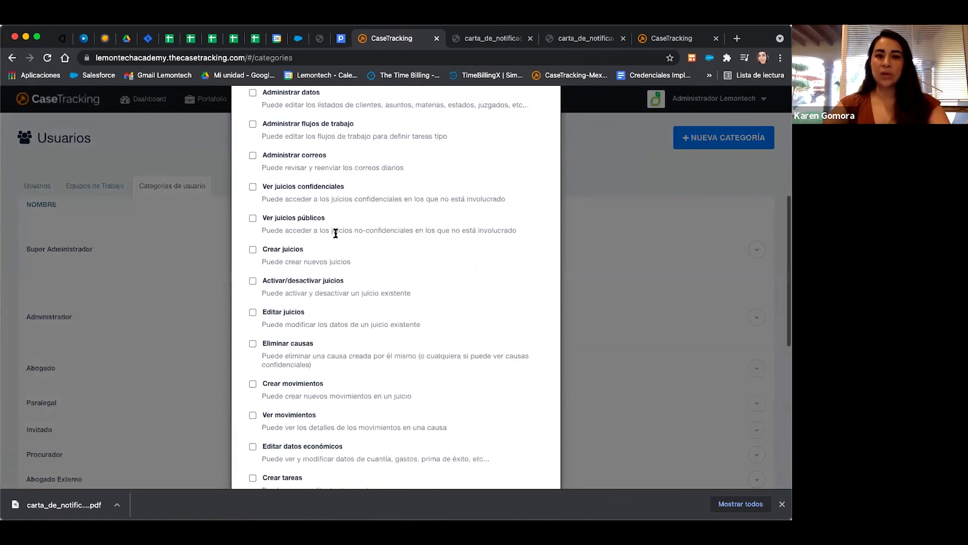
left_click(253, 250)
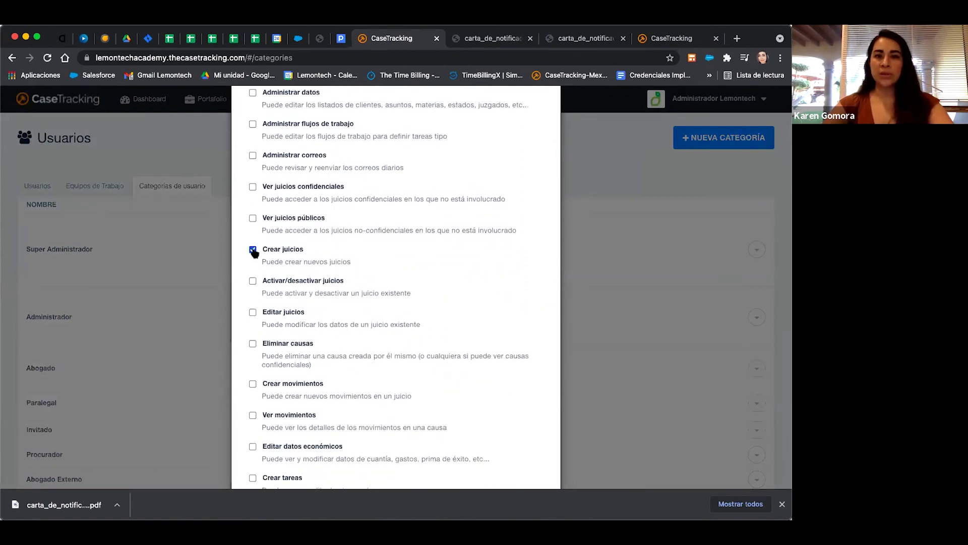
scroll(254, 293, "down", 3)
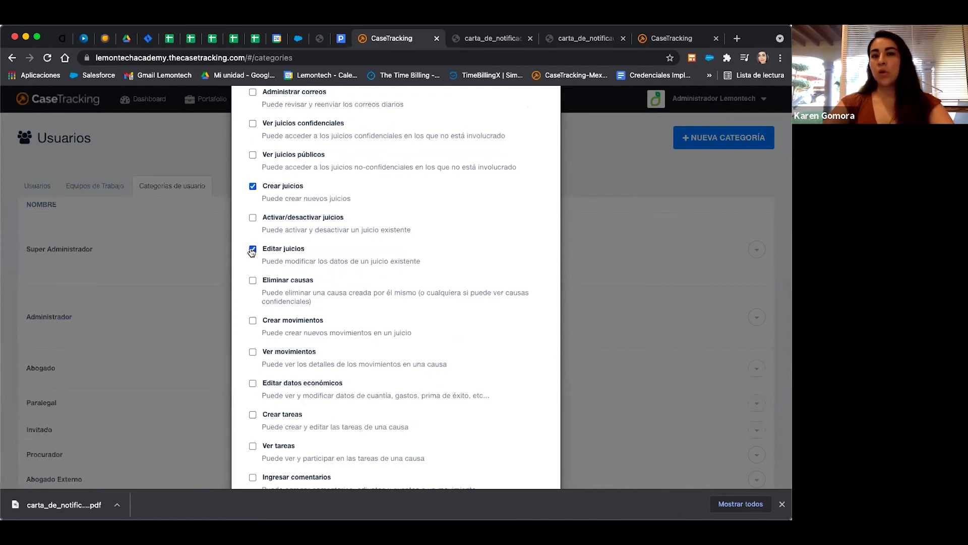
left_click(253, 321)
left_click(253, 352)
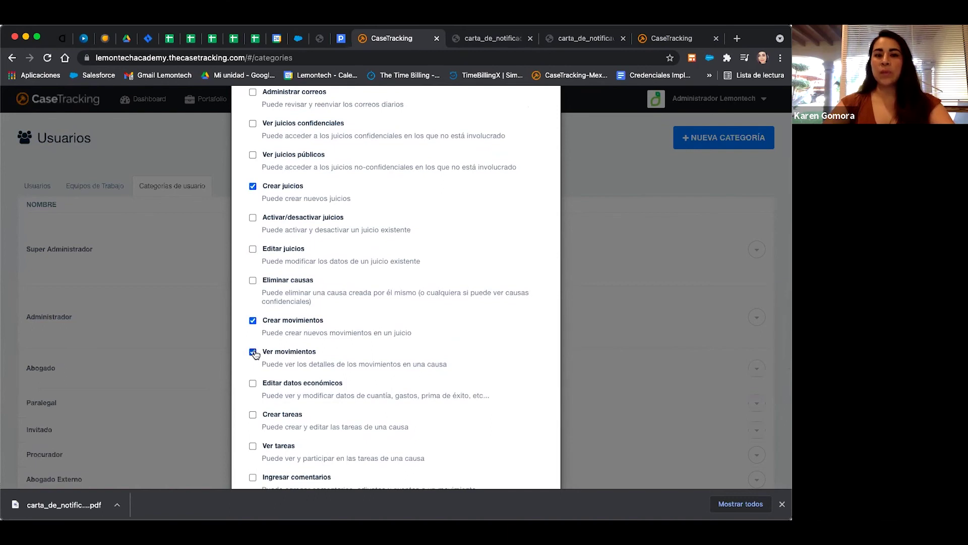
Also grant the Crear tareas and Ver tareas permissions.
scroll(279, 378, "down", 2)
scroll(279, 378, "down", 1)
left_click(252, 350)
left_click(253, 382)
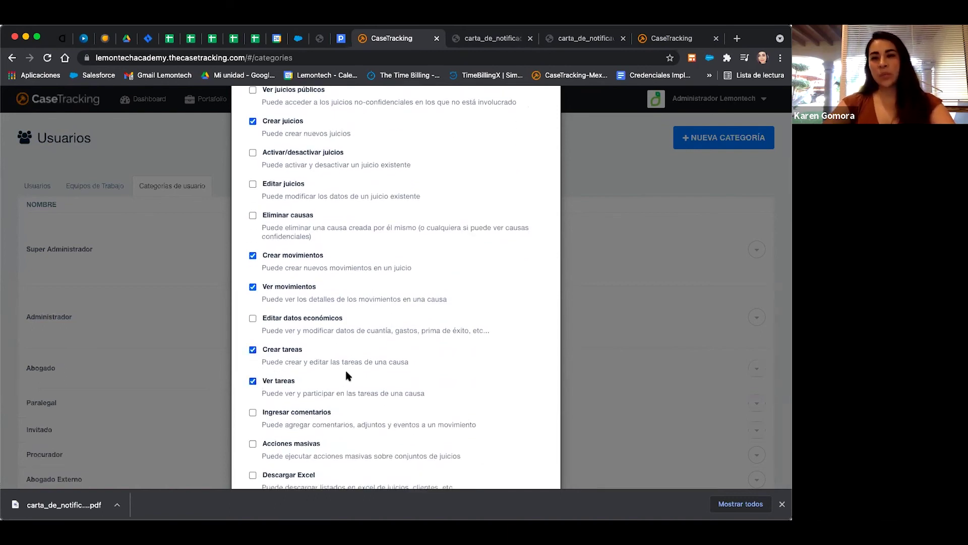
Review the permission list and save the Abogado Externo category.
scroll(346, 373, "down", 4)
scroll(348, 376, "down", 2)
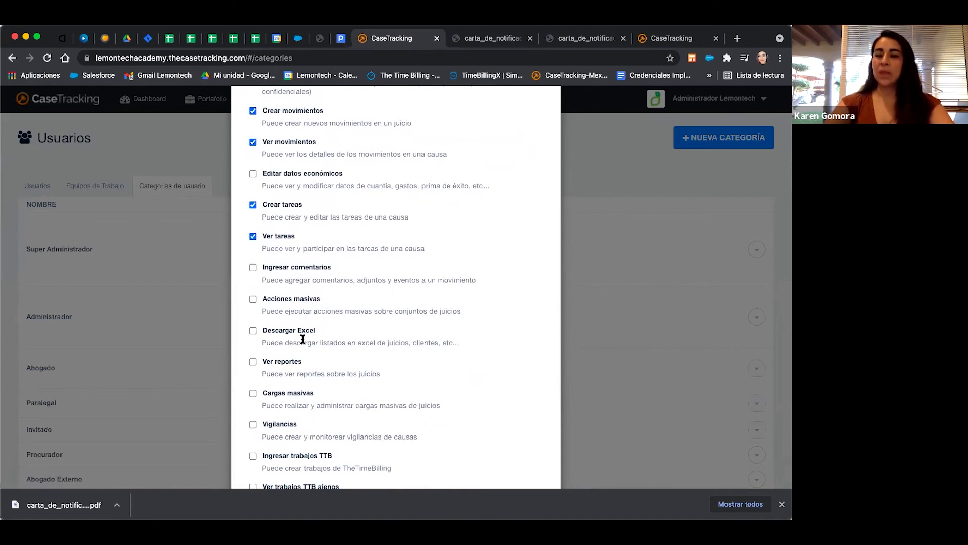
scroll(335, 180, "up", 4)
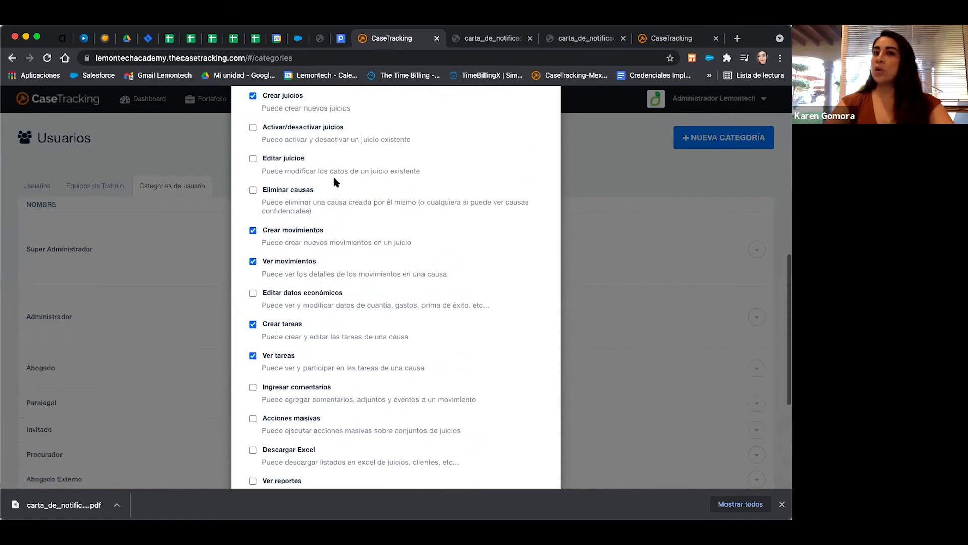
scroll(334, 180, "up", 3)
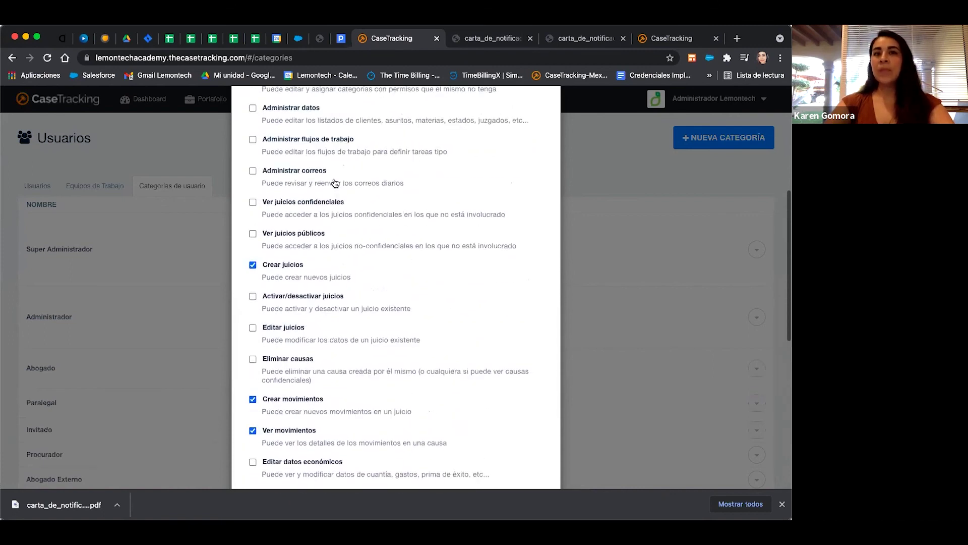
scroll(335, 182, "up", 3)
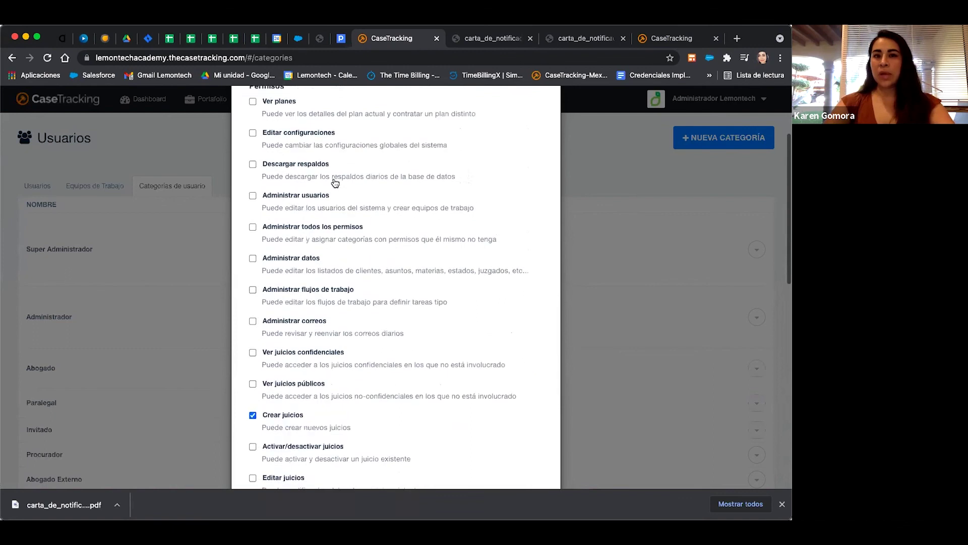
scroll(334, 182, "up", 1)
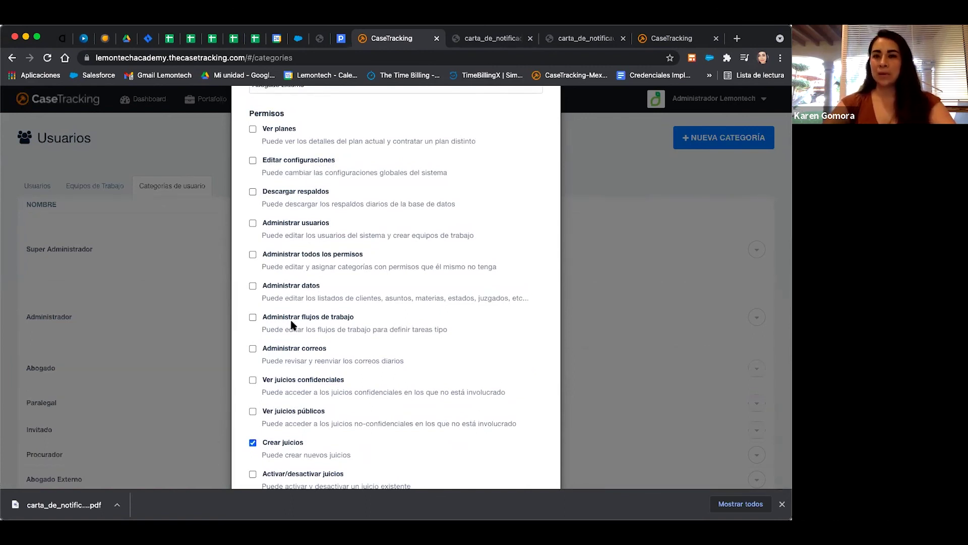
scroll(291, 325, "down", 5)
scroll(291, 326, "down", 5)
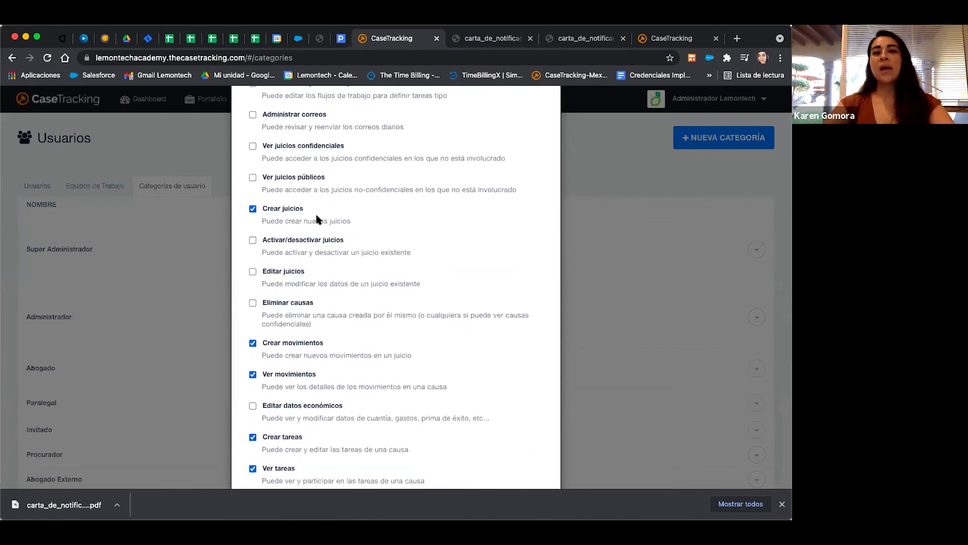
scroll(335, 351, "down", 4)
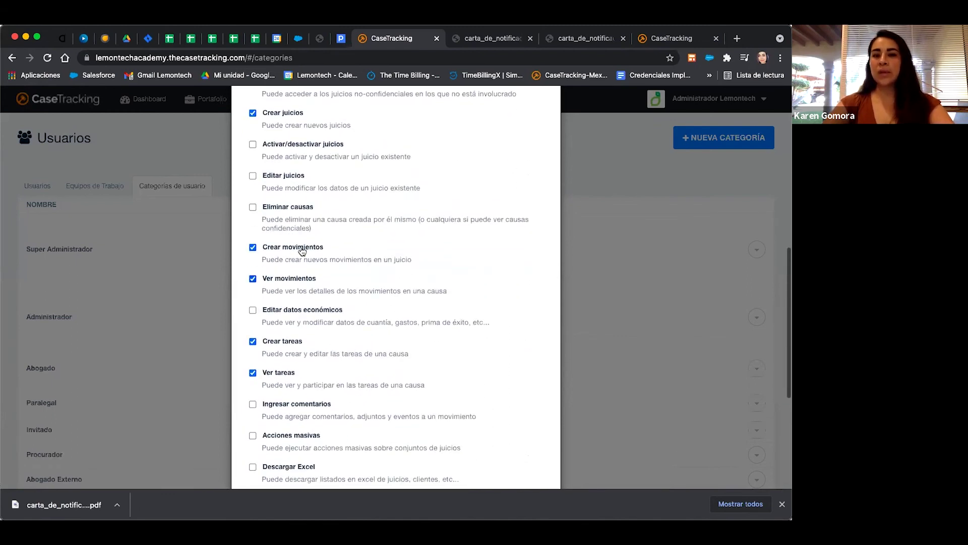
scroll(304, 317, "down", 5)
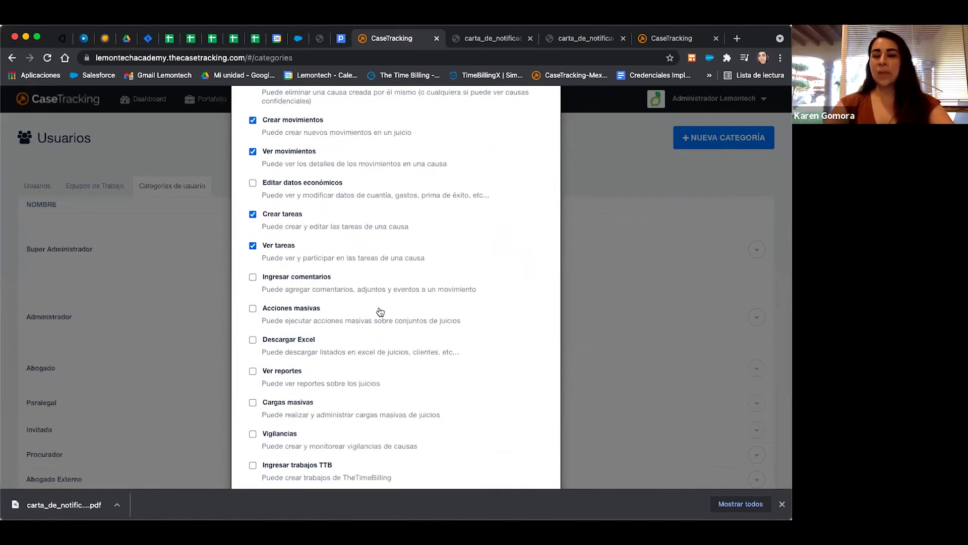
scroll(379, 310, "down", 4)
left_click(513, 444)
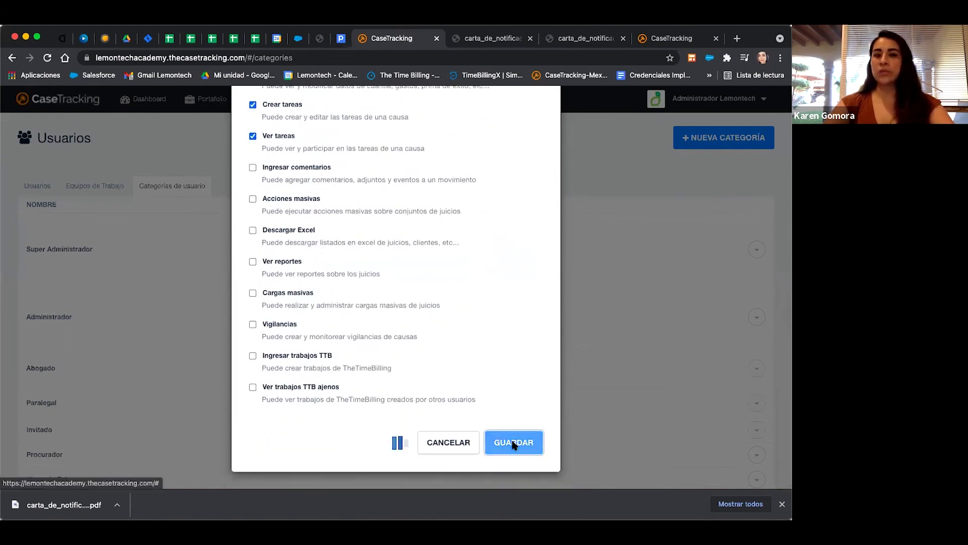
Edit the Abogado category to add the Descargar Excel permission and save.
scroll(167, 335, "down", 1)
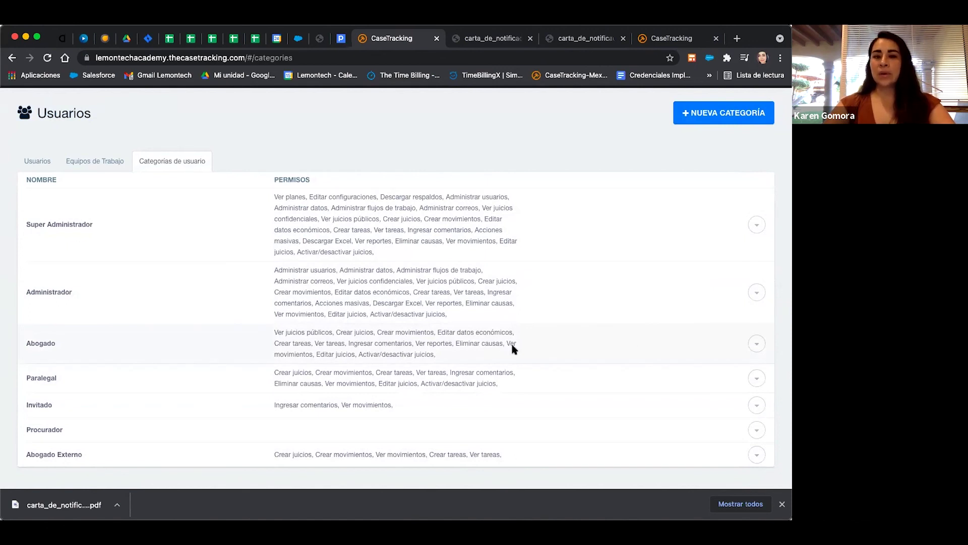
left_click(756, 345)
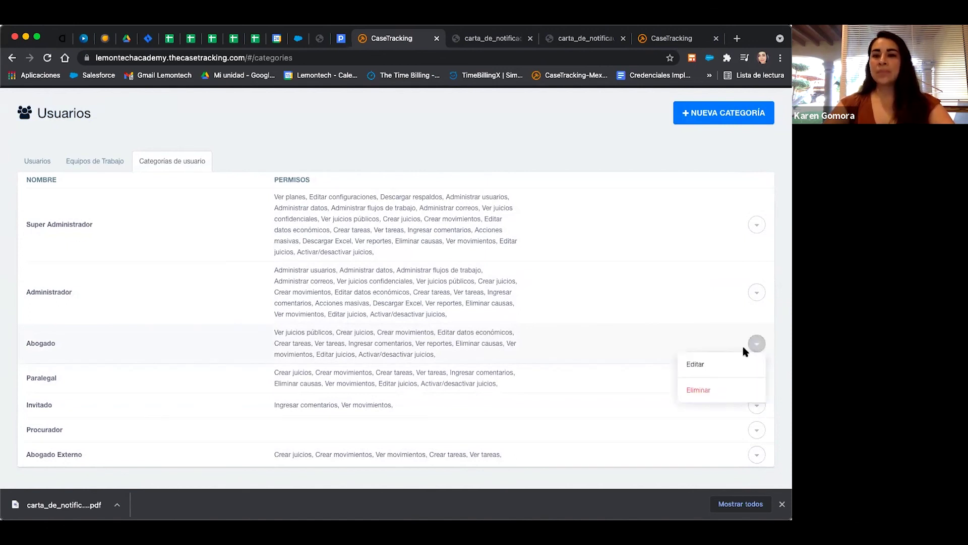
left_click(716, 364)
scroll(690, 362, "down", 10)
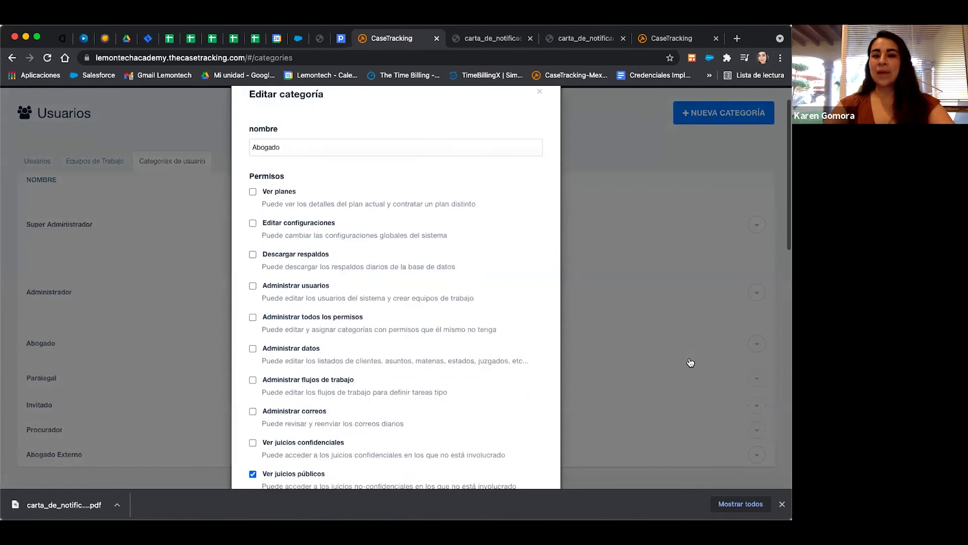
scroll(421, 295, "down", 5)
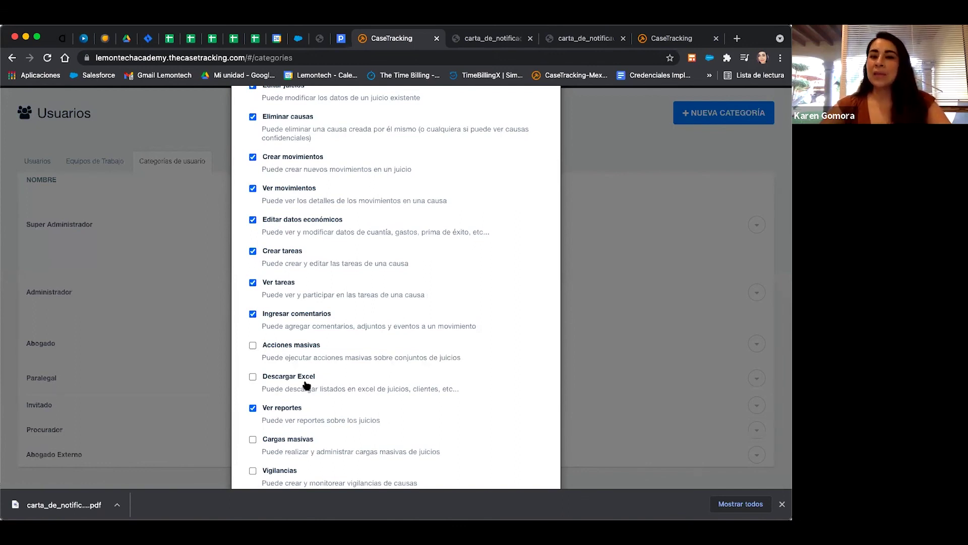
left_click(252, 378)
scroll(378, 384, "down", 5)
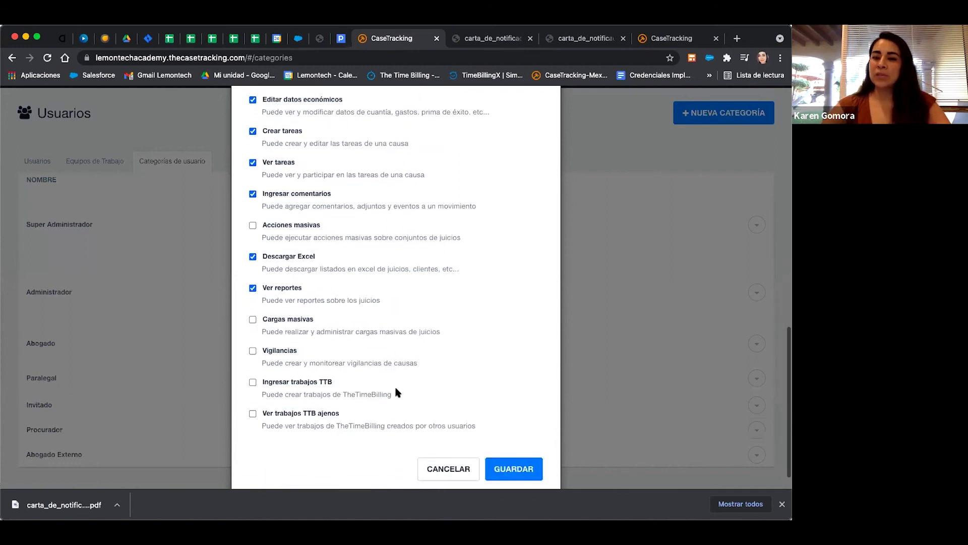
left_click(529, 466)
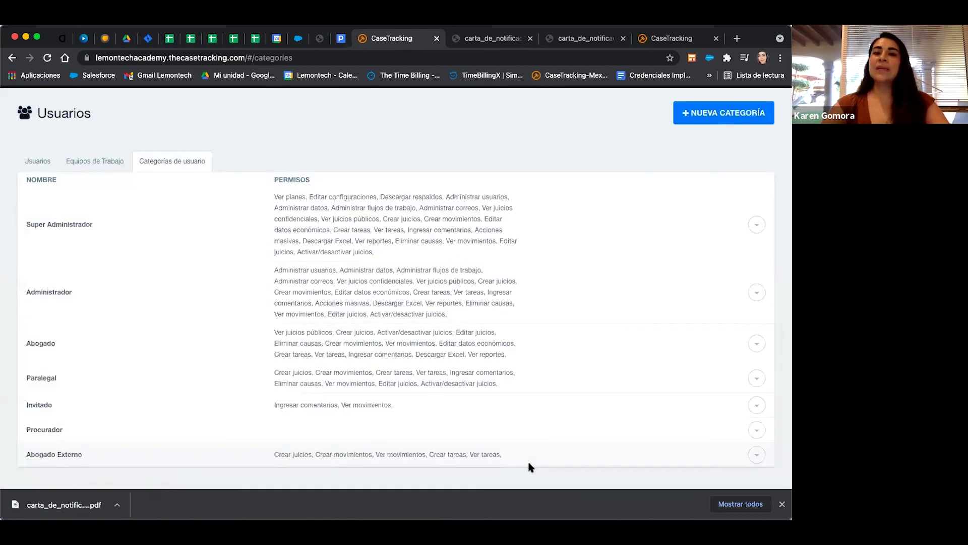
left_click_drag(464, 361, 416, 361)
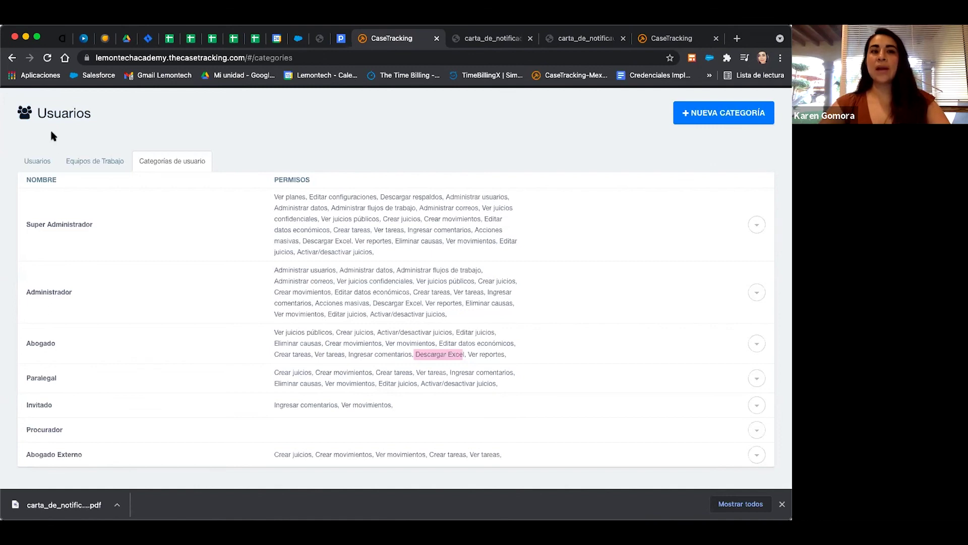
left_click(45, 161)
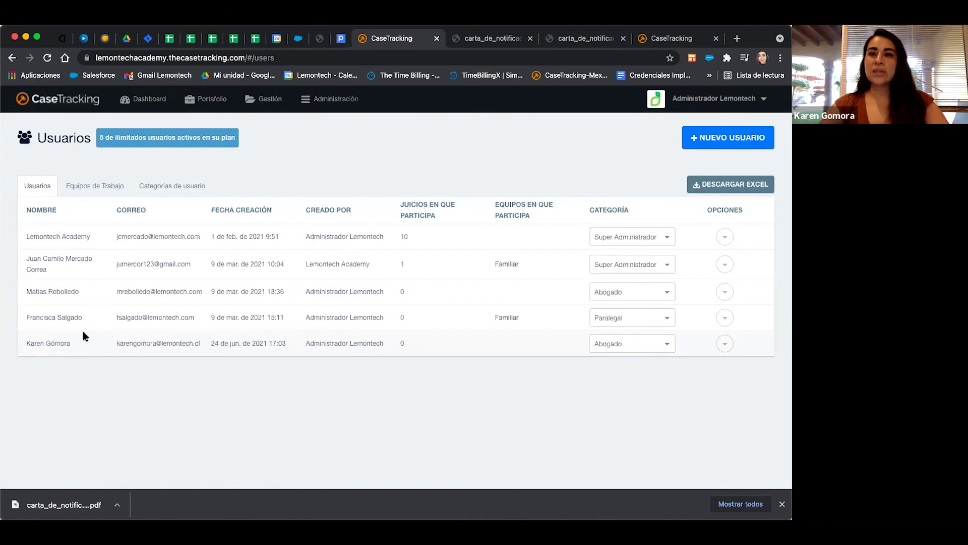
left_click(195, 194)
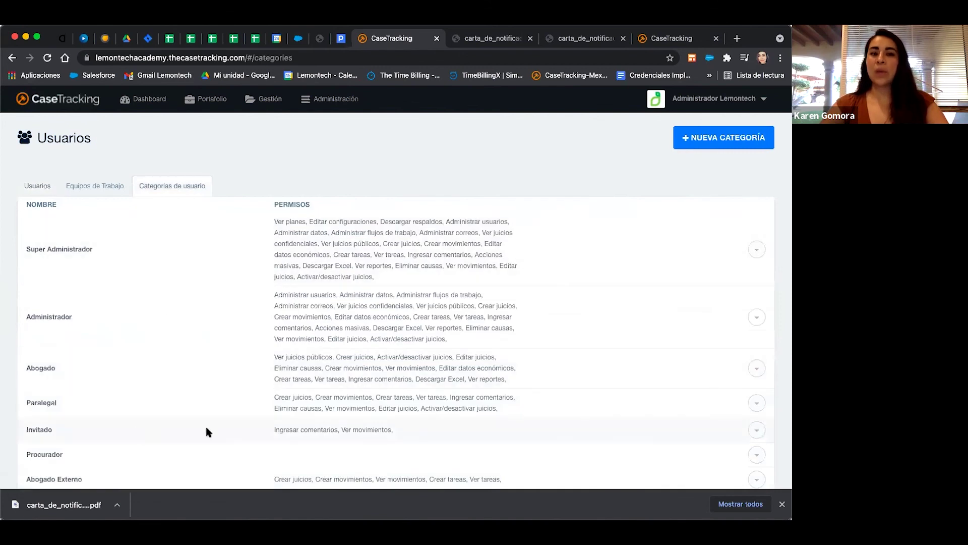
scroll(396, 417, "down", 1)
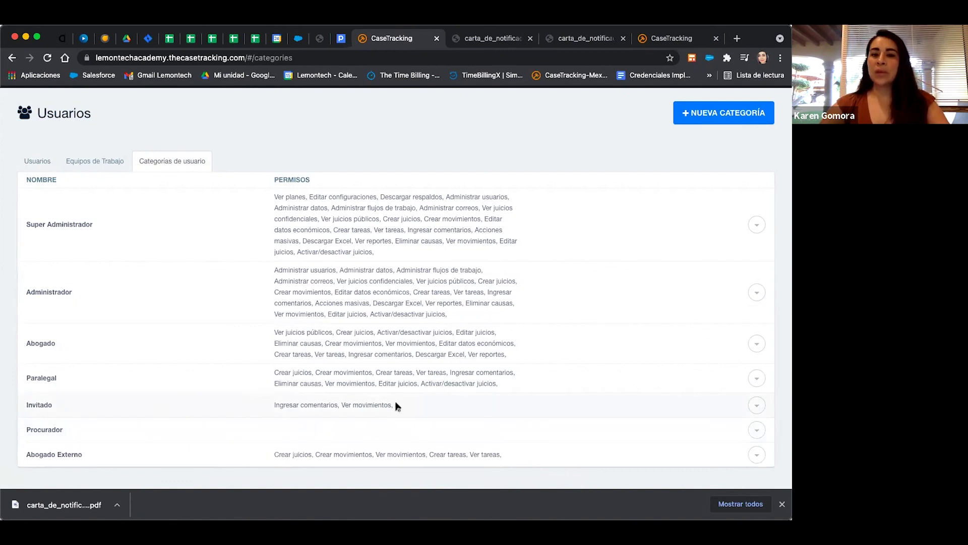
left_click_drag(396, 405, 270, 409)
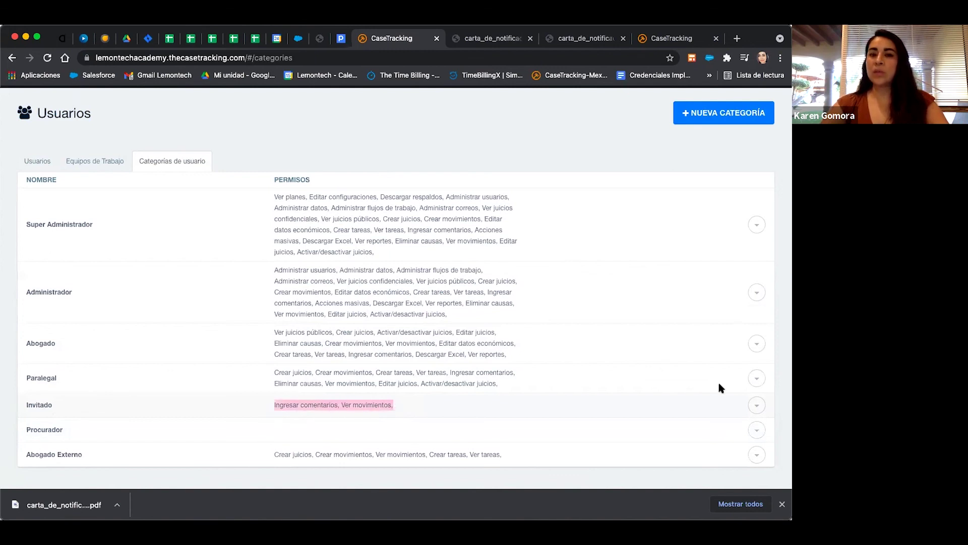
Uncheck Ingresar comentarios in the Invitado category, save, and return to the Usuarios list.
left_click(758, 406)
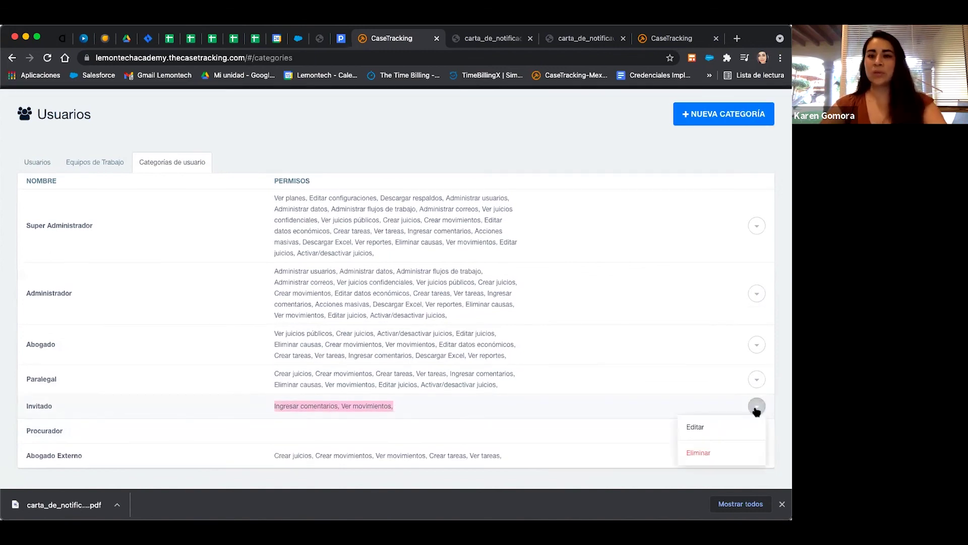
left_click(722, 427)
scroll(386, 264, "down", 10)
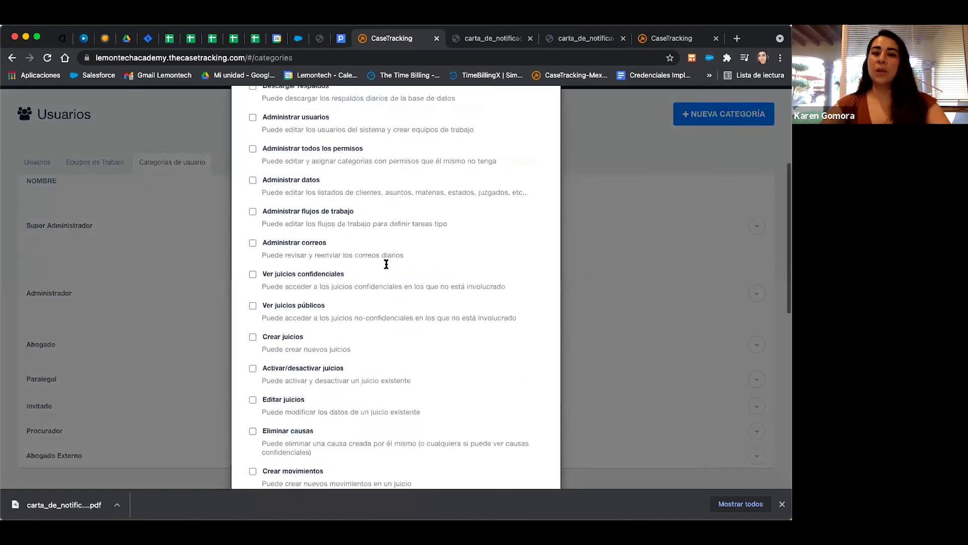
left_click(253, 406)
scroll(365, 380, "down", 3)
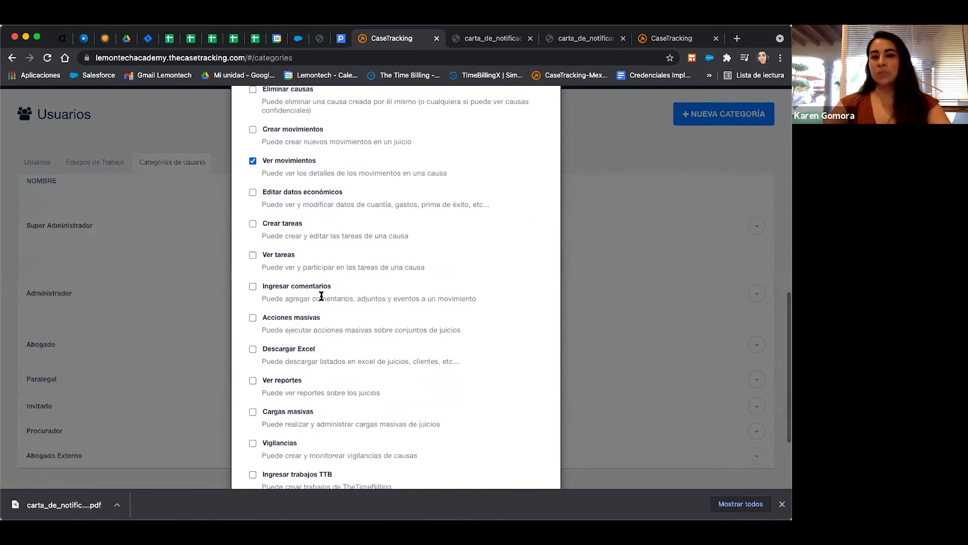
scroll(366, 298, "down", 3)
left_click(531, 447)
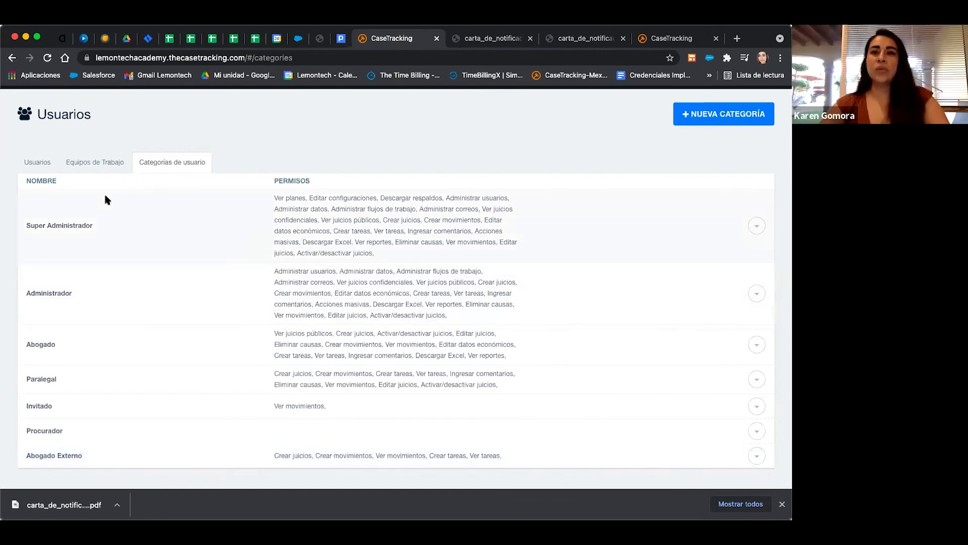
left_click(40, 165)
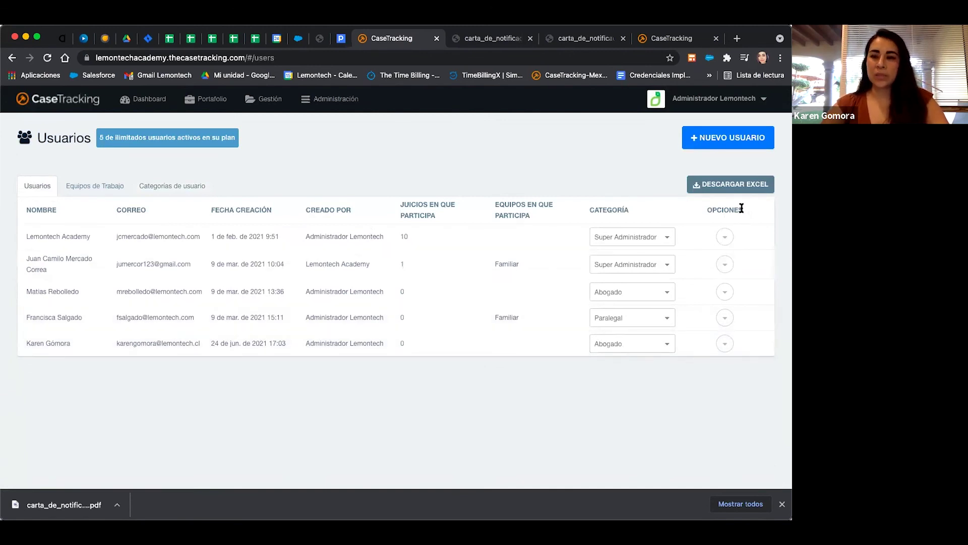
Set and confirm a new password for the newest Abogado user via Cambiar Contraseña.
left_click_drag(746, 208, 706, 211)
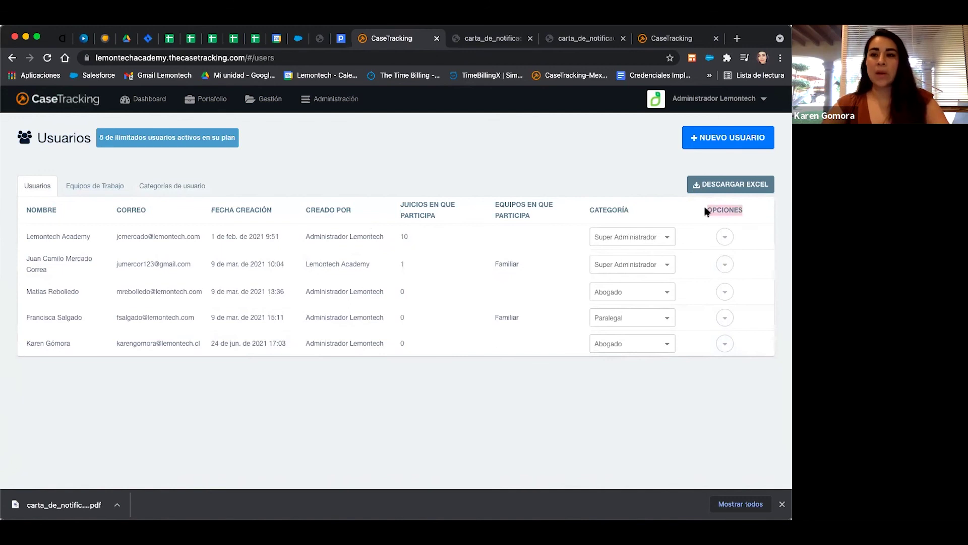
left_click(725, 344)
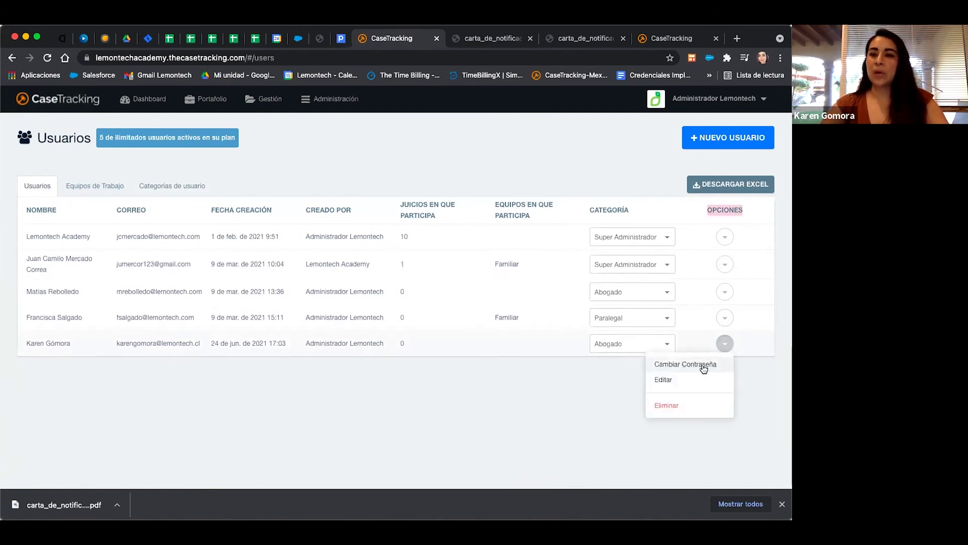
left_click(699, 365)
left_click(361, 191)
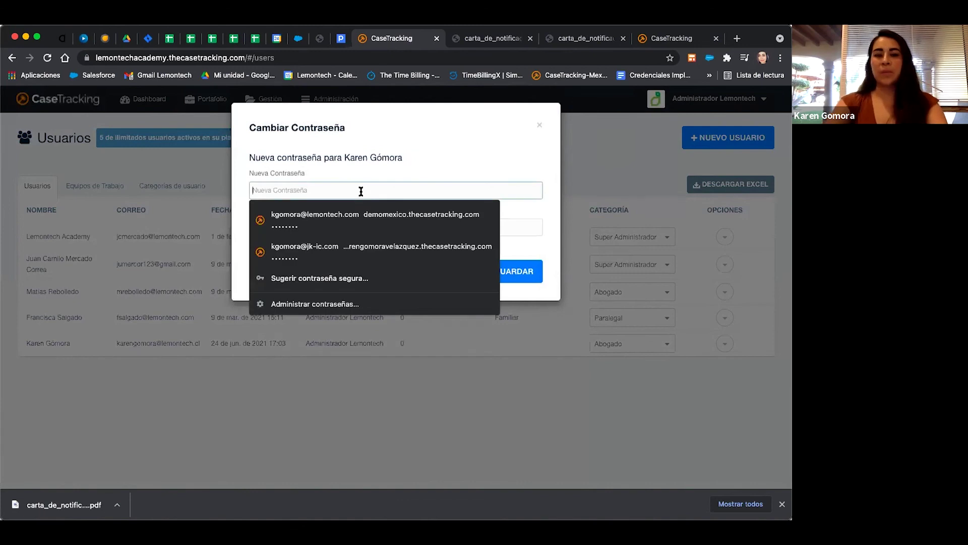
type("••••••••")
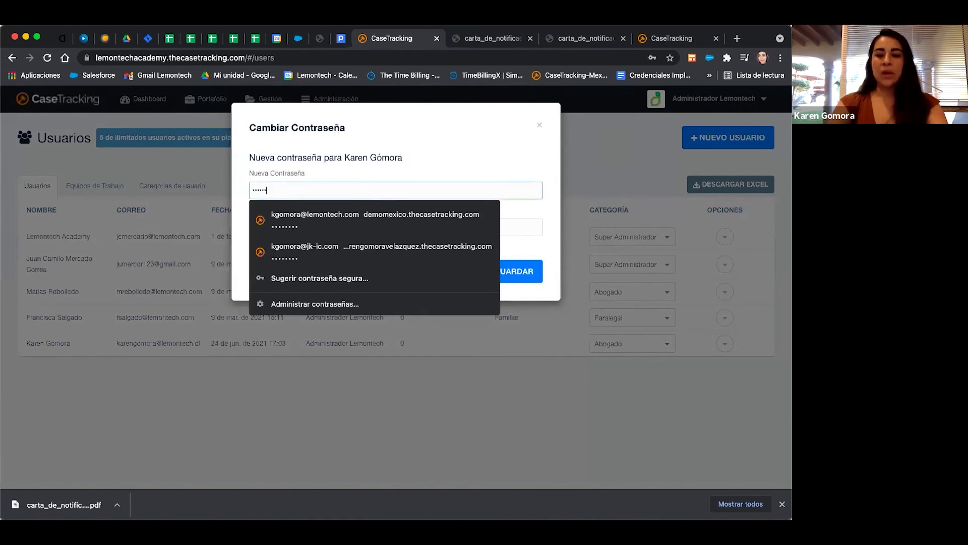
key("Tab")
type("••••••••")
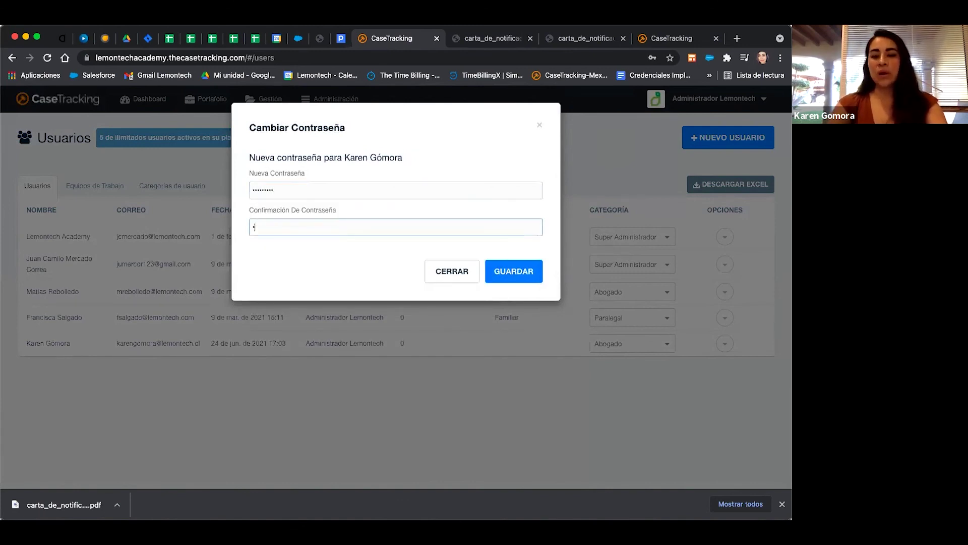
type("•")
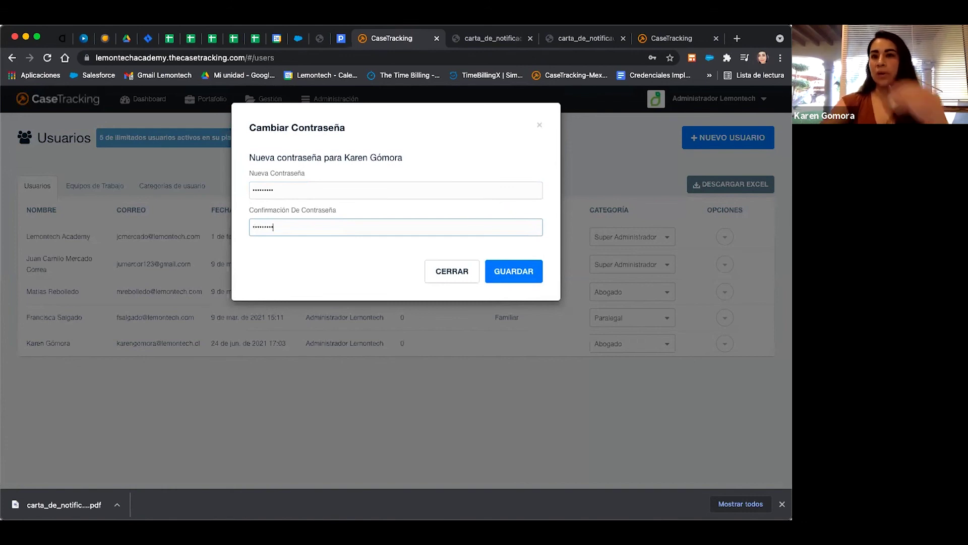
left_click(523, 268)
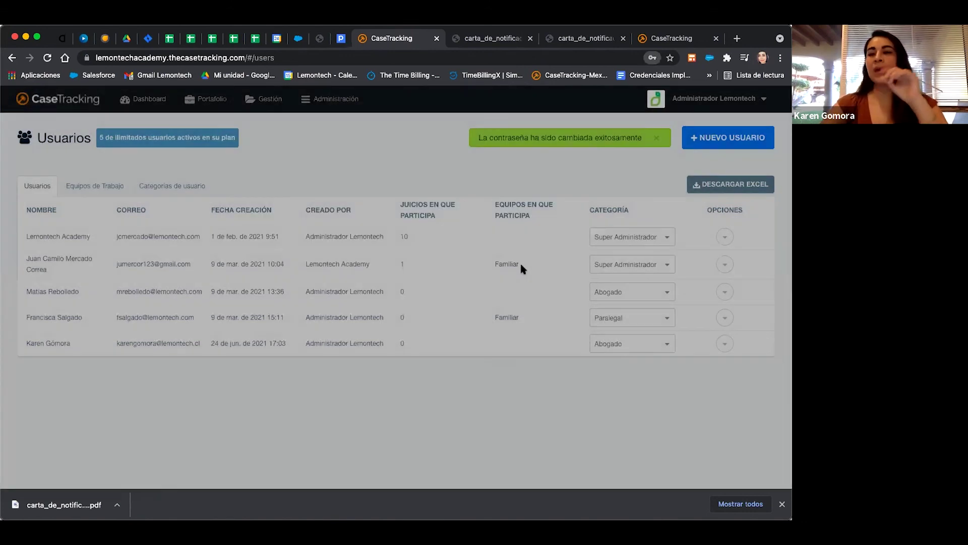